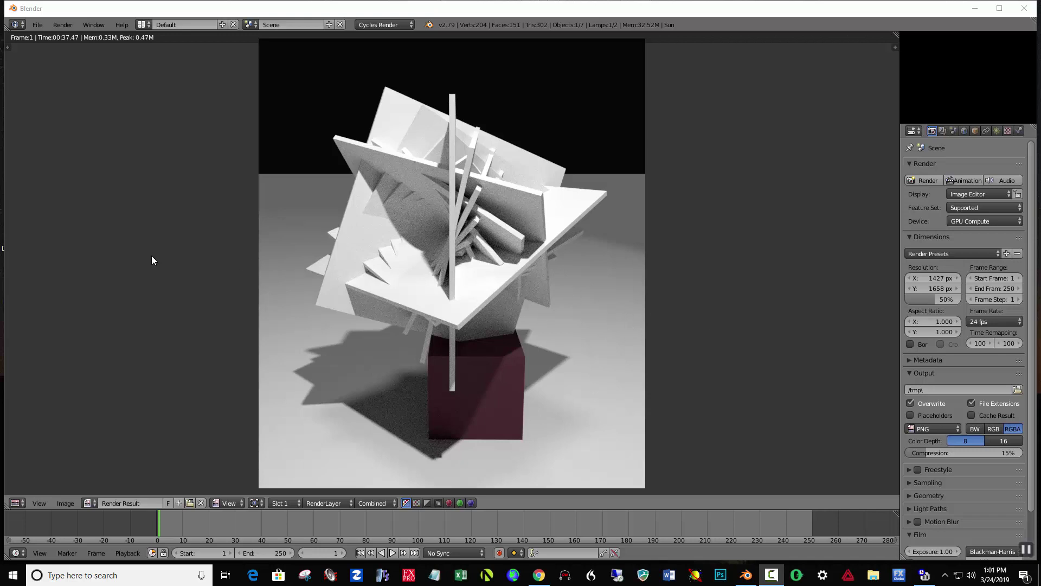
- Start a new scene from the start-up file and delete the default cube
click(37, 24)
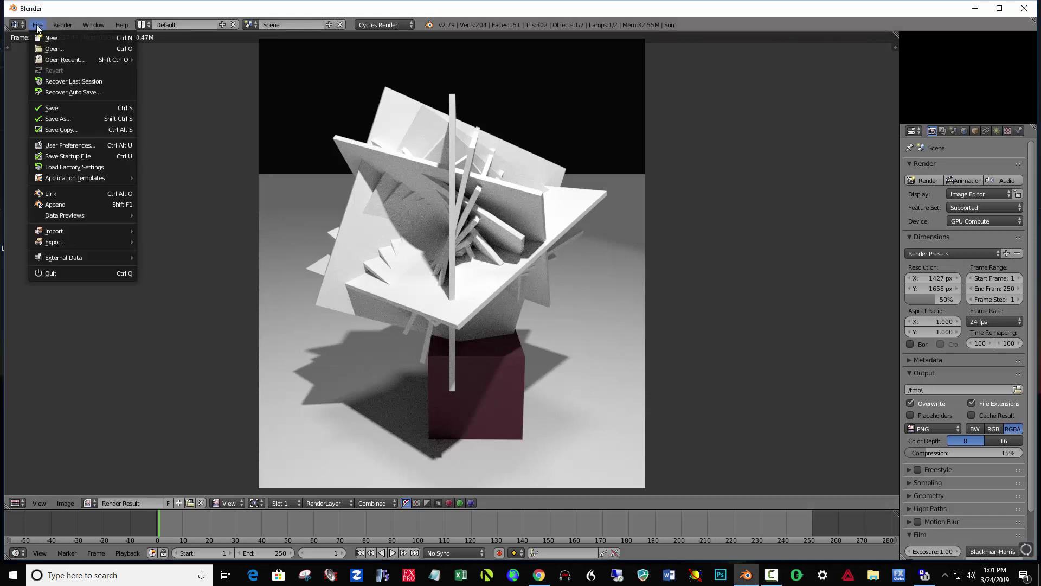
click(43, 38)
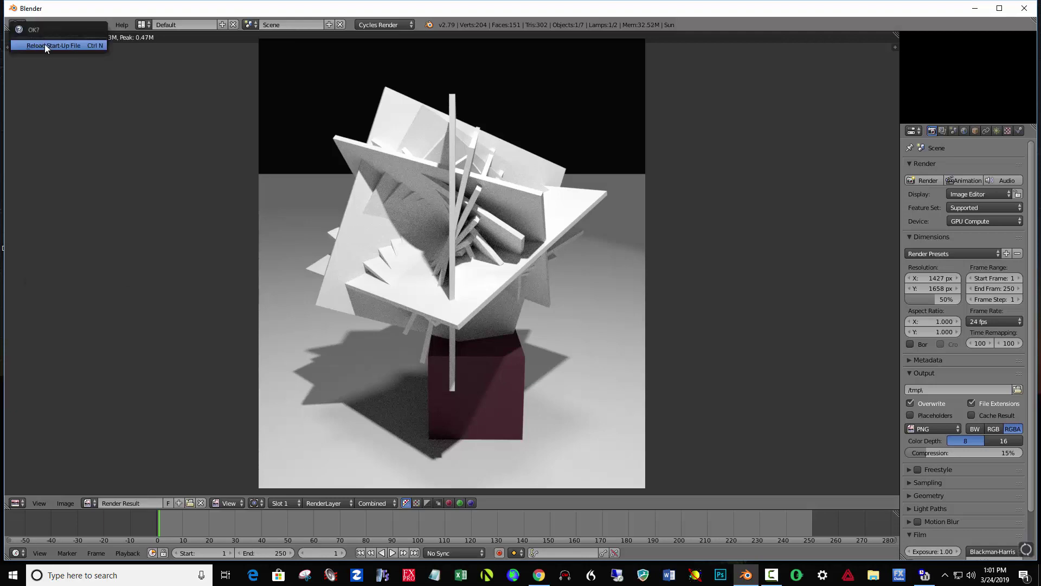
click(46, 46)
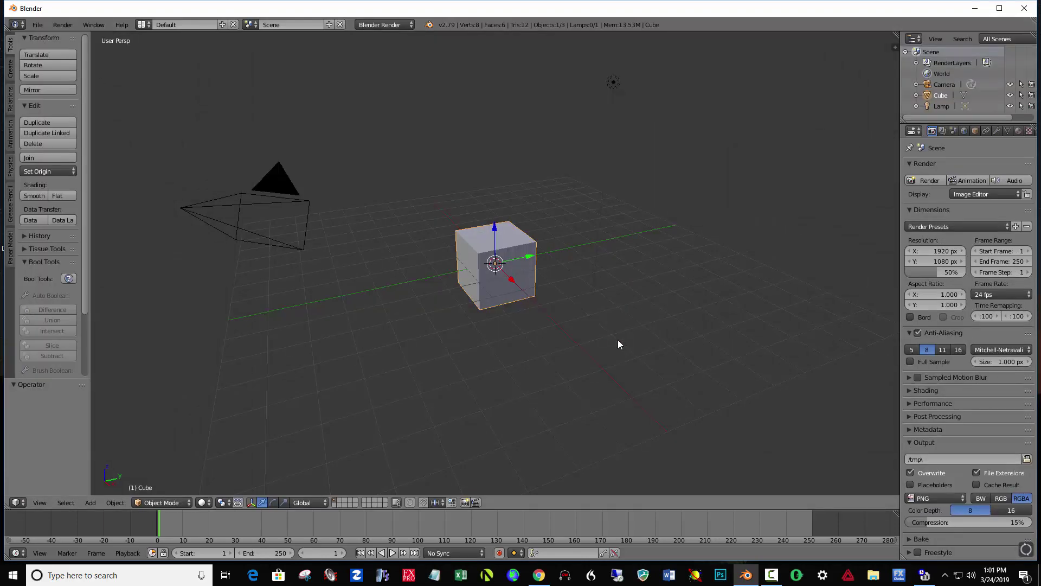
key(x)
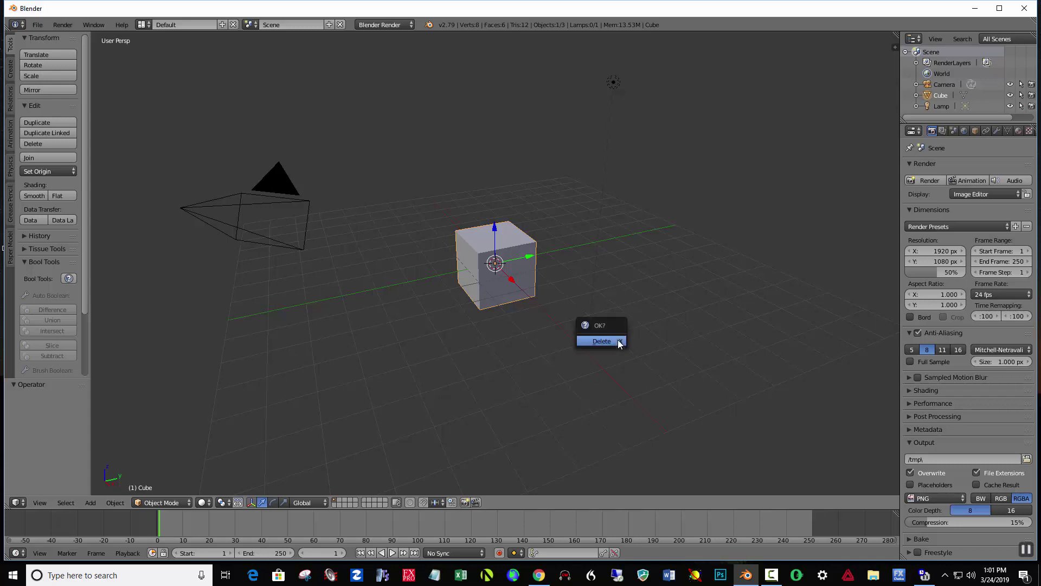
click(617, 341)
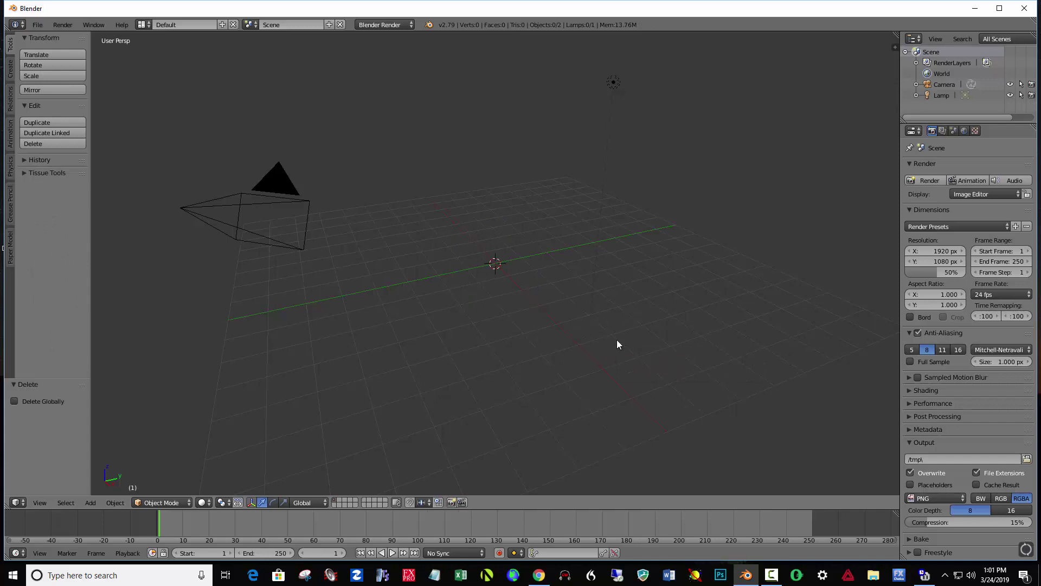
- Add a mesh plane at the origin and rotate it 90° about the global X axis
key(shift+a)
mouse_move(613, 217)
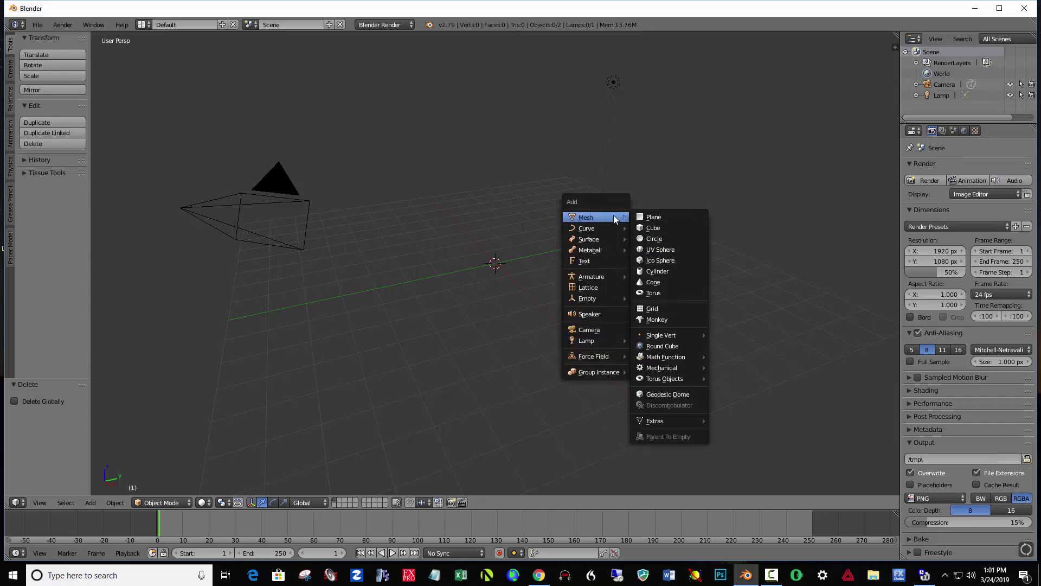
click(651, 218)
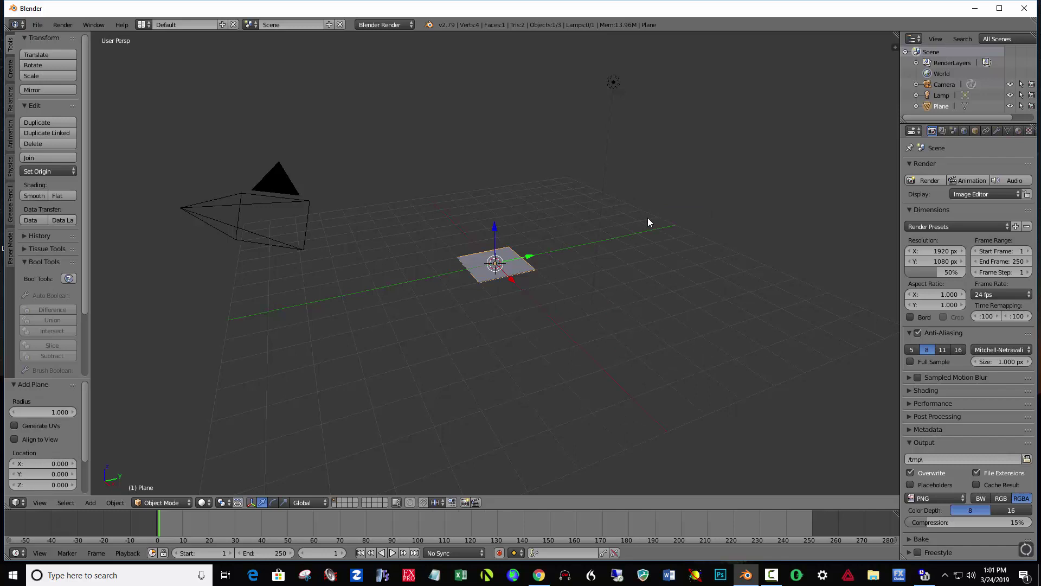
key(r)
key(x)
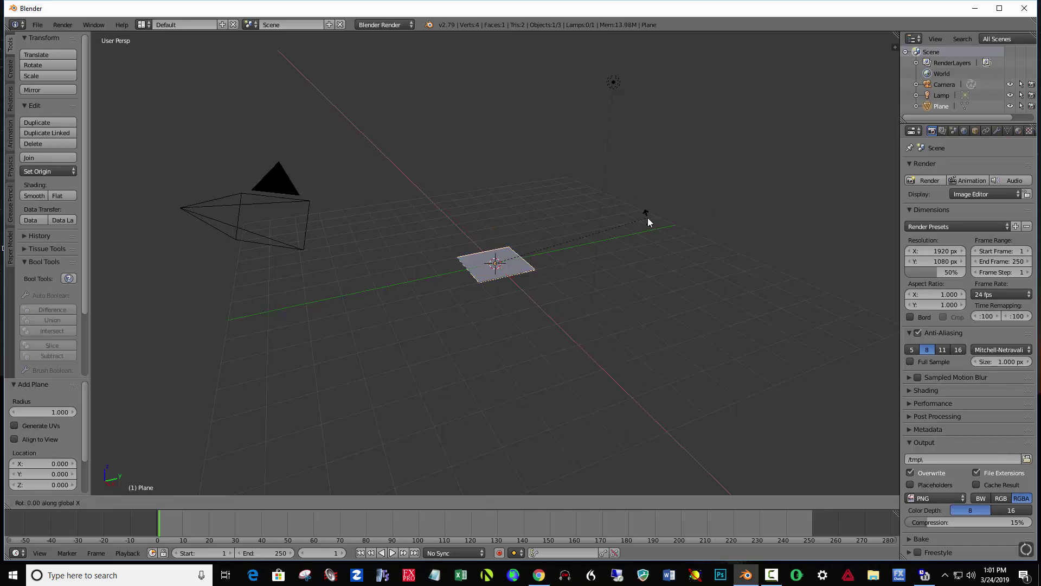
key(9)
key(0)
key(Return)
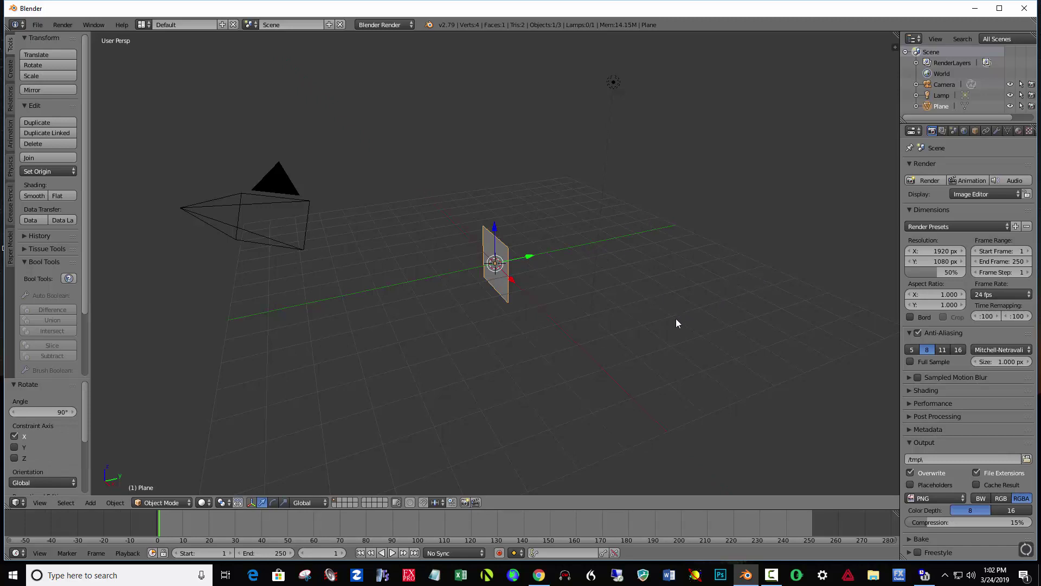
- Give the upright plane a Solidify modifier with a thickness of 0.0730
scroll(656, 321, up, 3)
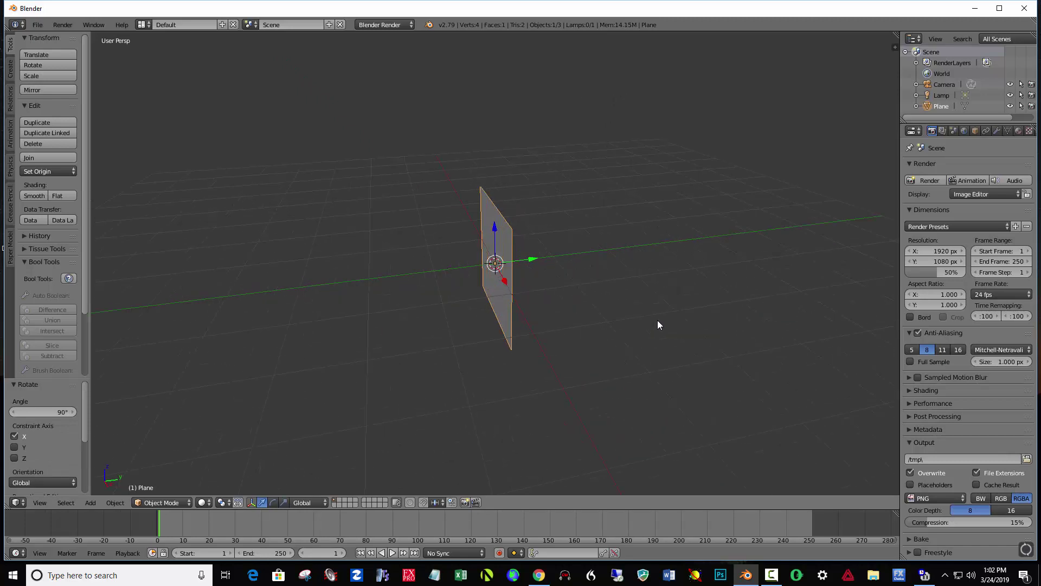
scroll(653, 321, down, 1)
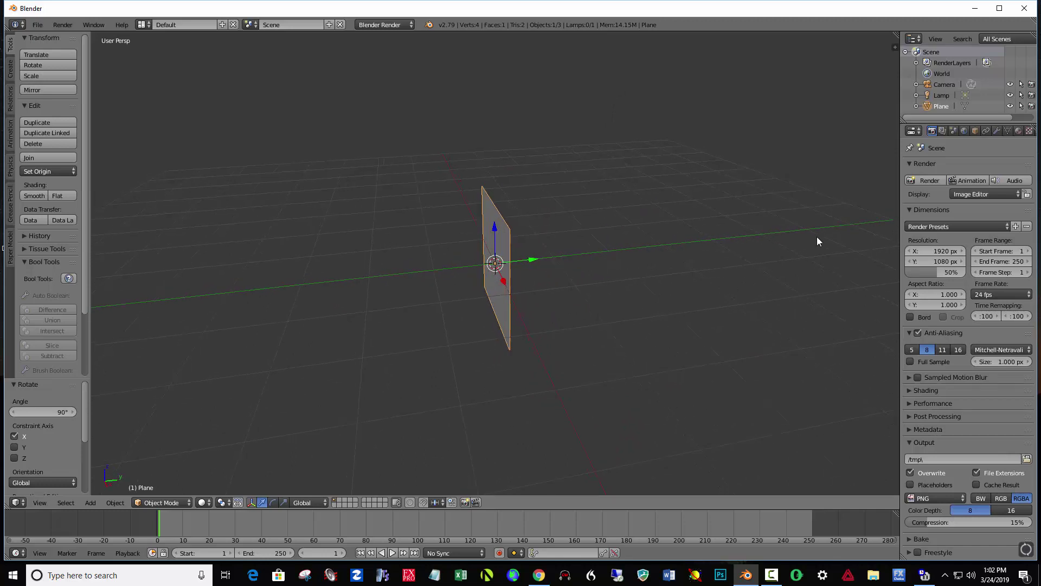
click(996, 131)
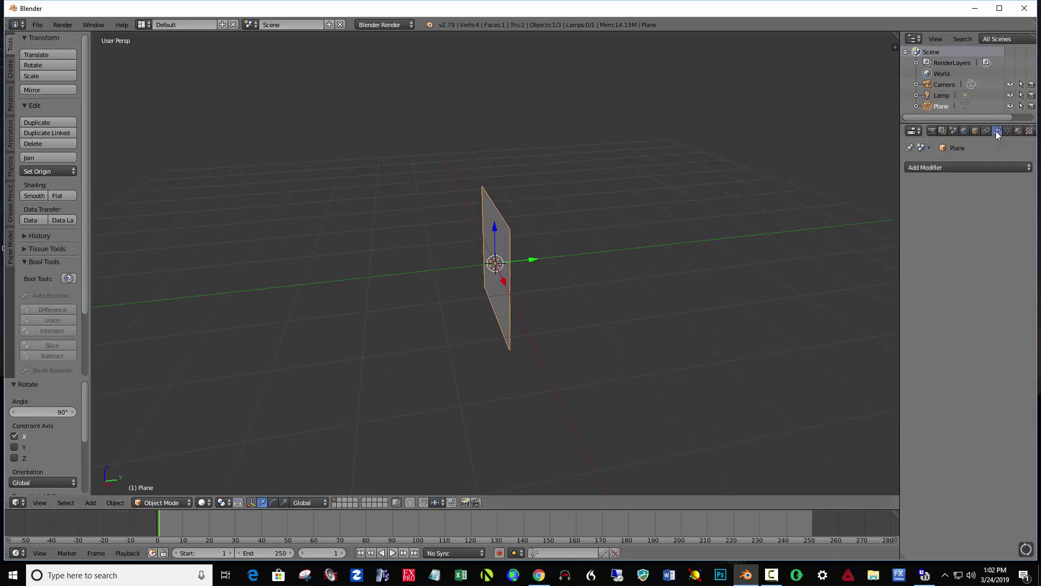
click(951, 167)
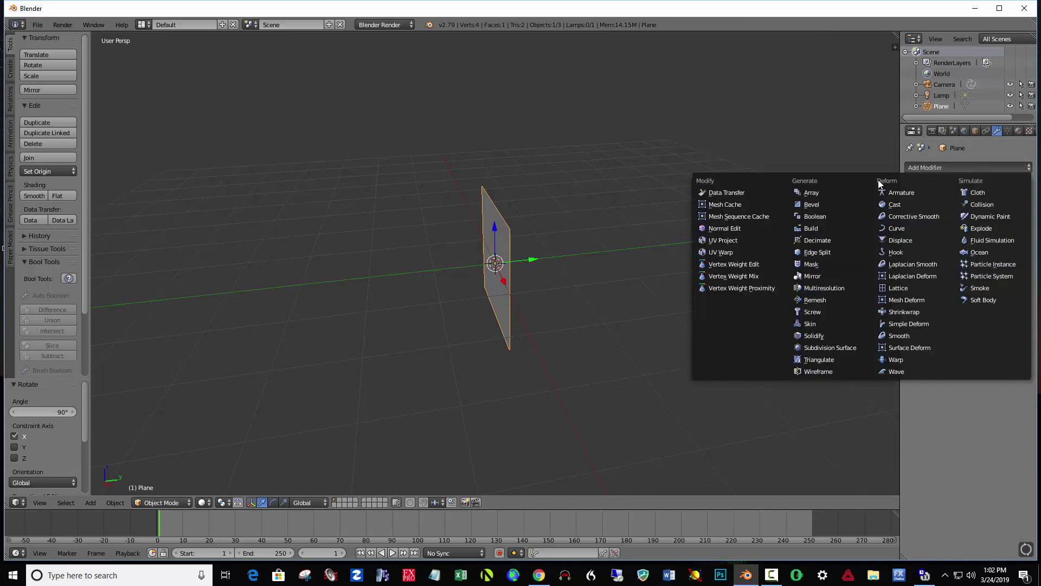
click(823, 333)
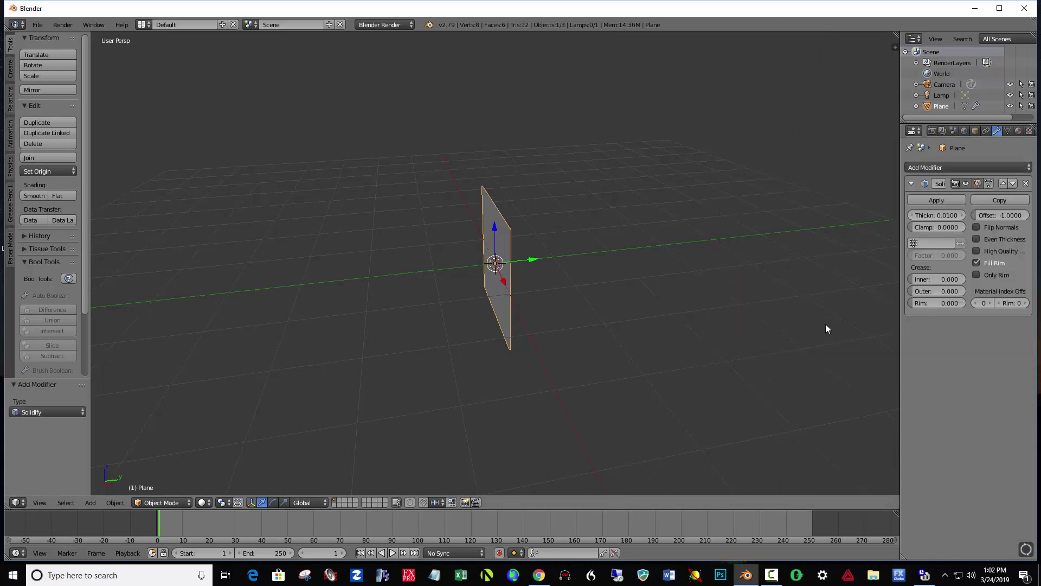
drag(915, 216, 965, 216)
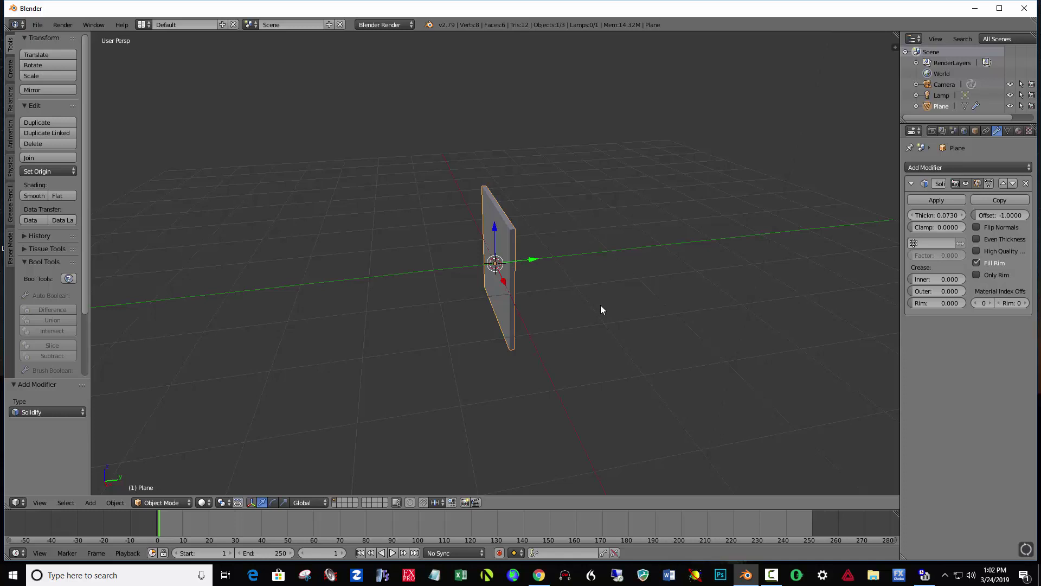
- Add a Plain Axes empty at the scene origin
key(shift+a)
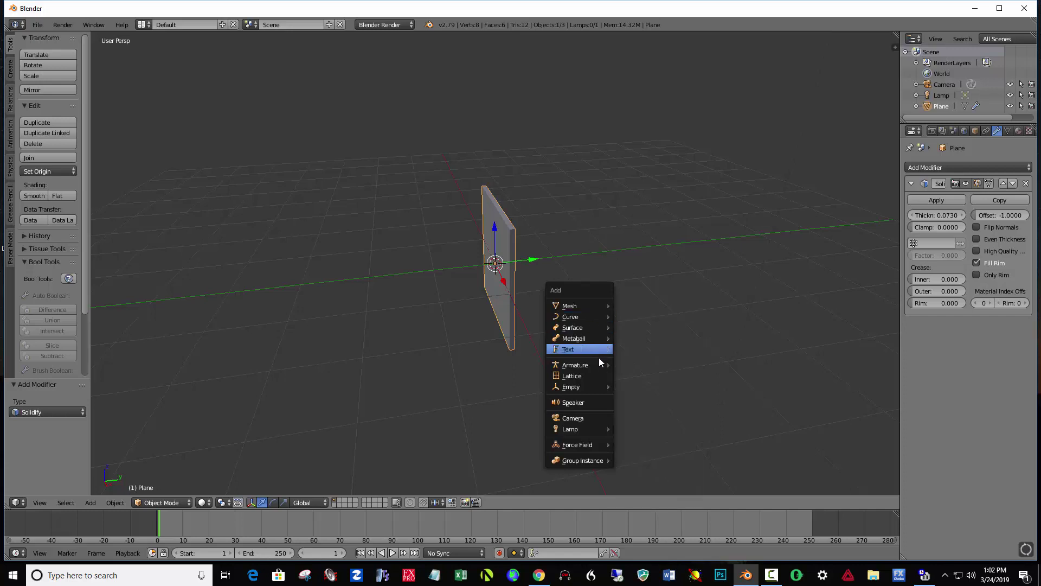
mouse_move(602, 387)
click(656, 387)
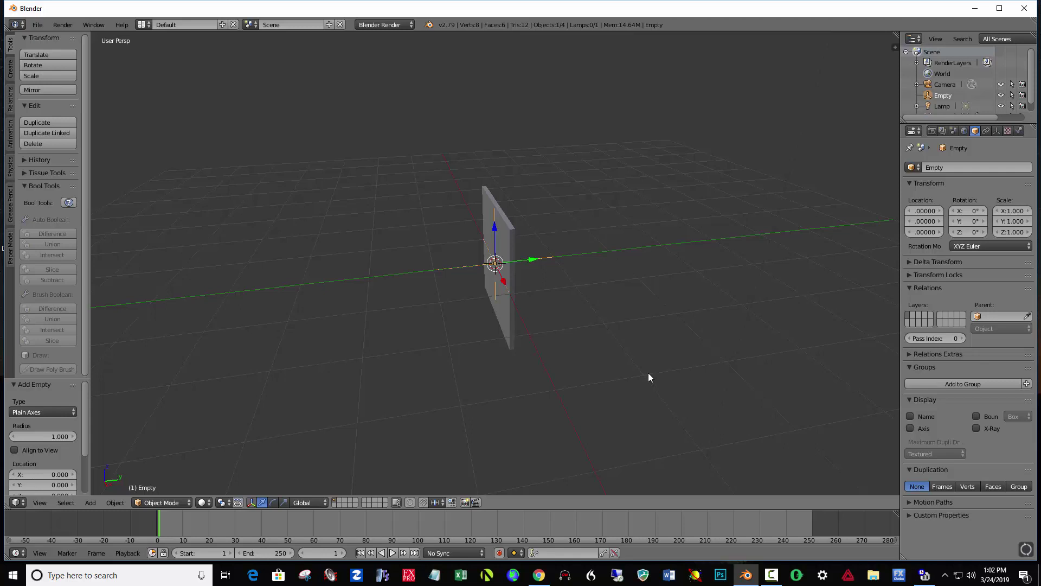
- Move the plane along negative X until its edge sits just beside the empty, and shift it -0.035 along Y to centre its thickness
key(KP_7)
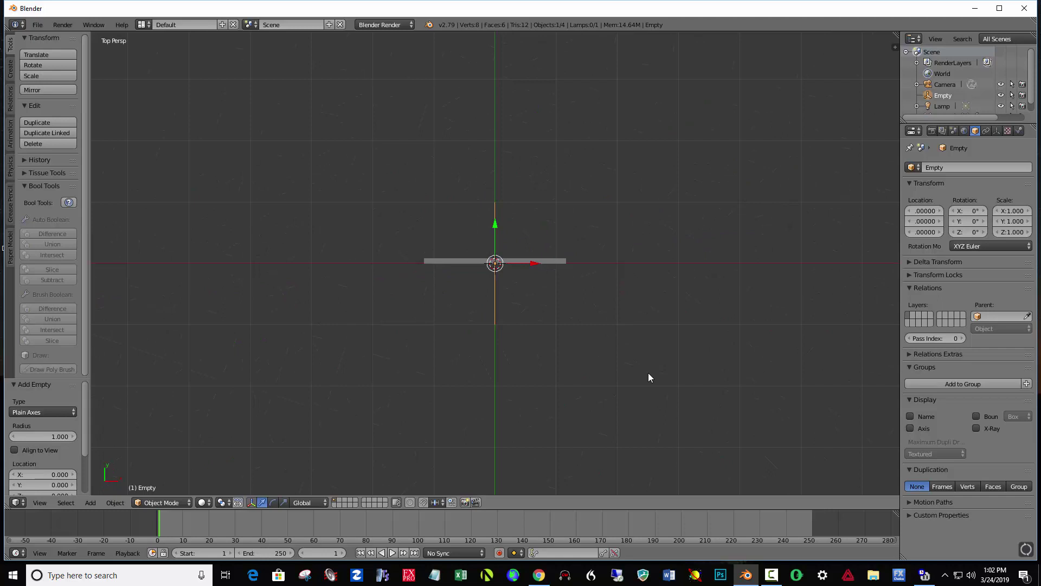
key(KP_5)
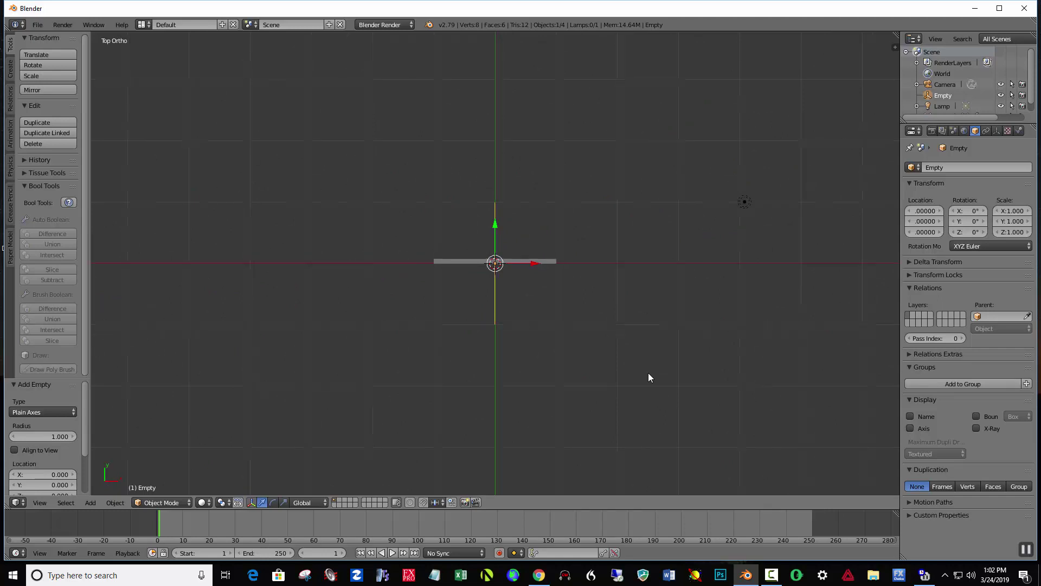
right_click(464, 261)
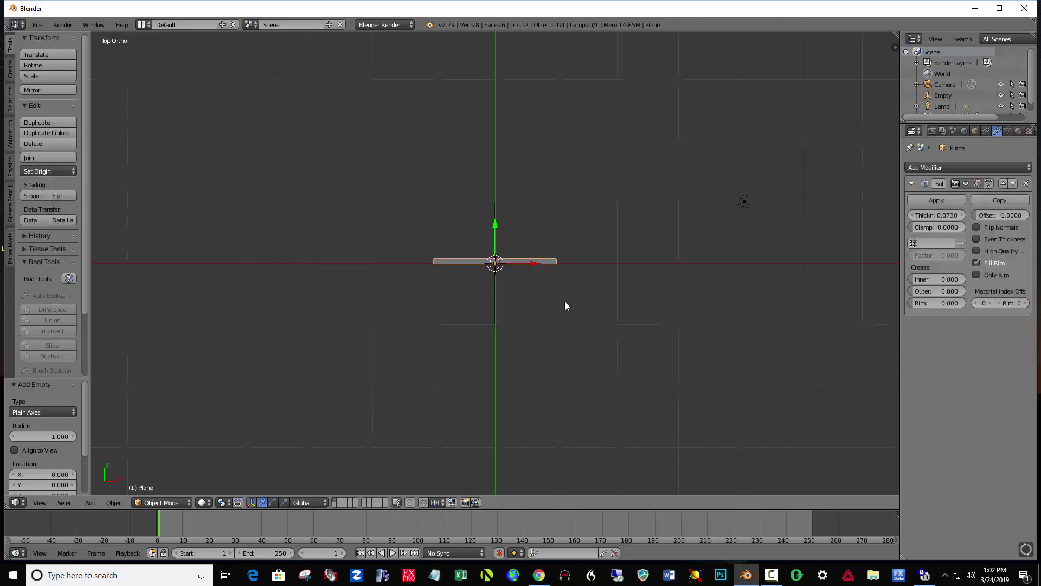
drag(533, 264, 465, 263)
drag(428, 228, 428, 229)
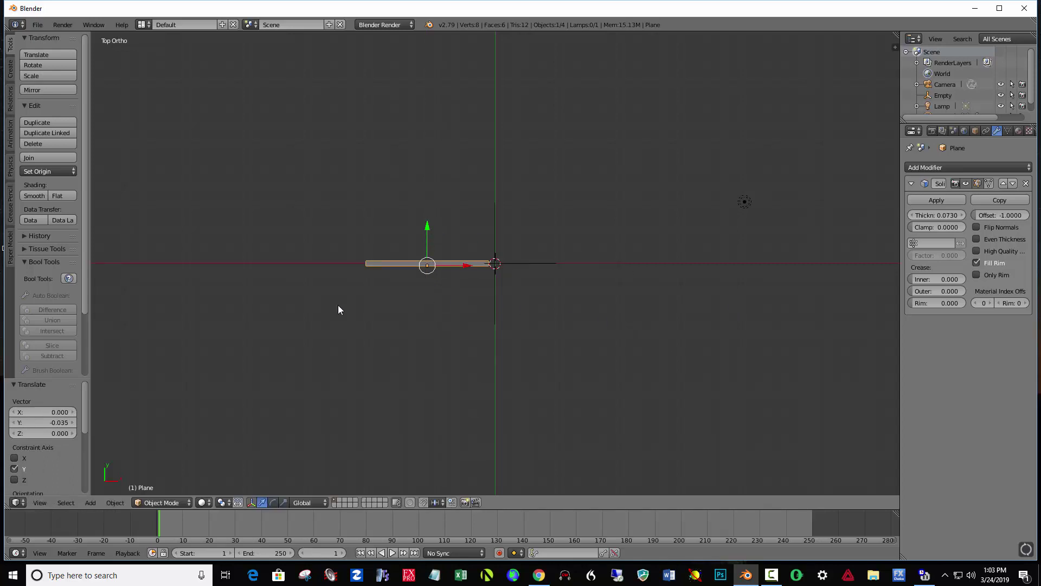
- Set the plane's origin to the 3D cursor and apply its Solidify modifier
click(44, 171)
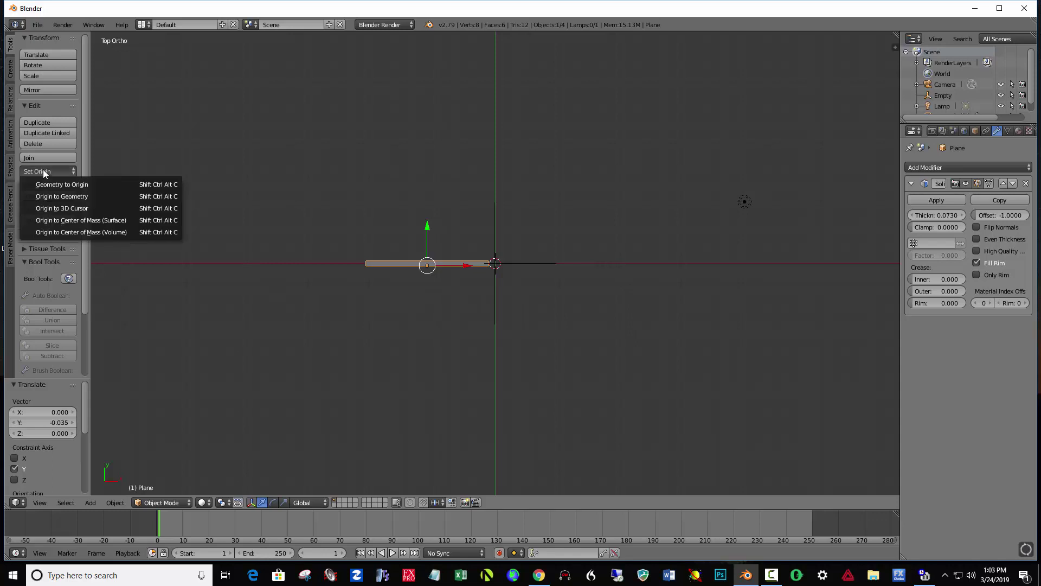
click(59, 208)
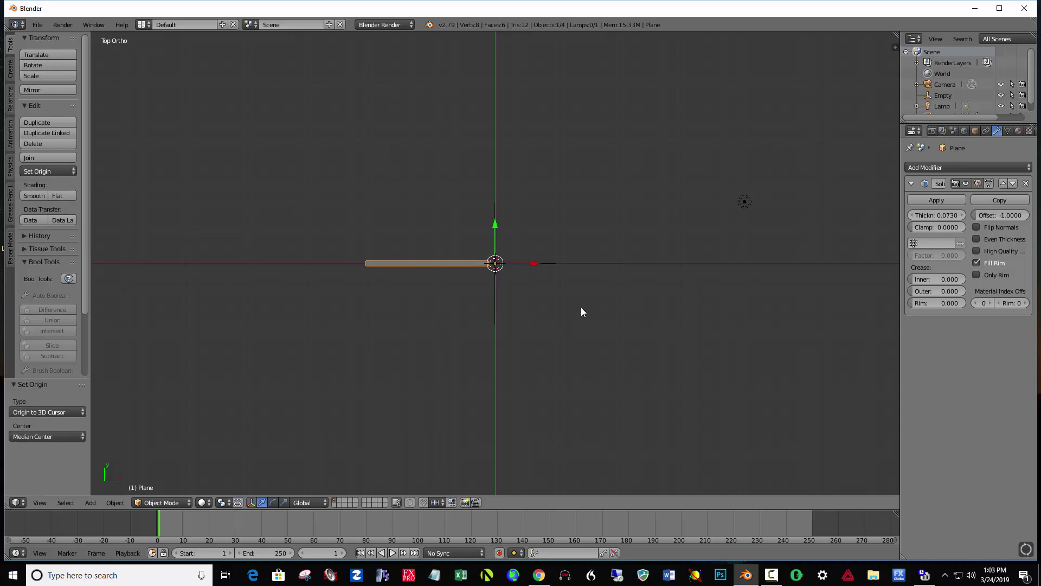
click(937, 201)
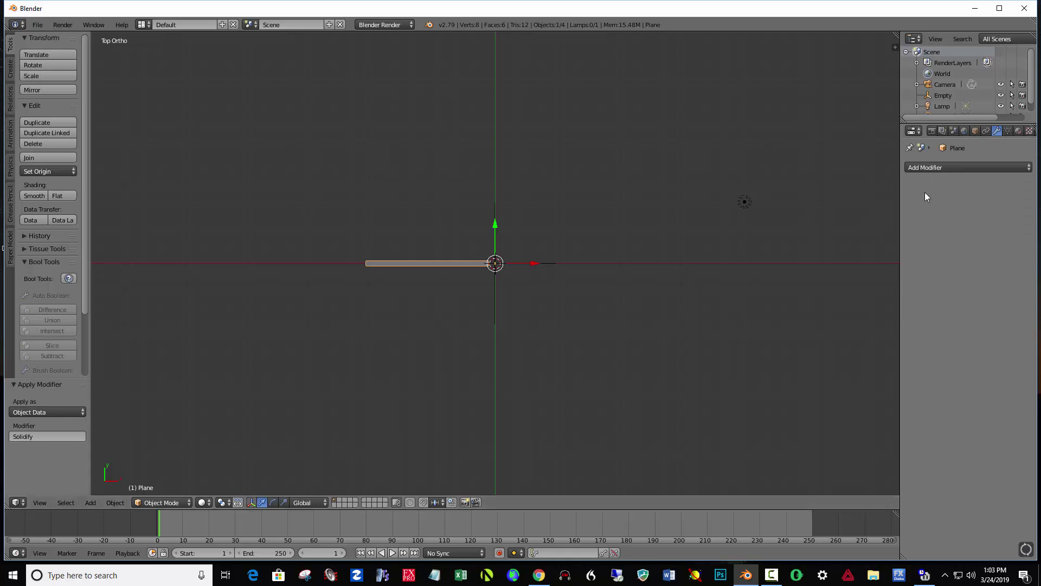
- Add an Array modifier to the plane with Constant Offset enabled, Relative Offset disabled and a count of 24
click(953, 170)
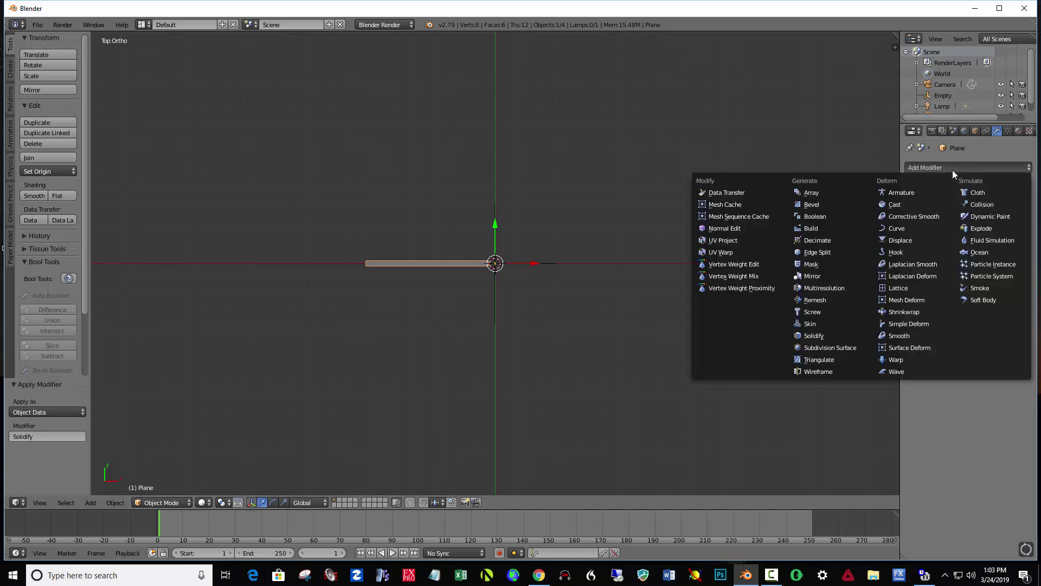
click(823, 193)
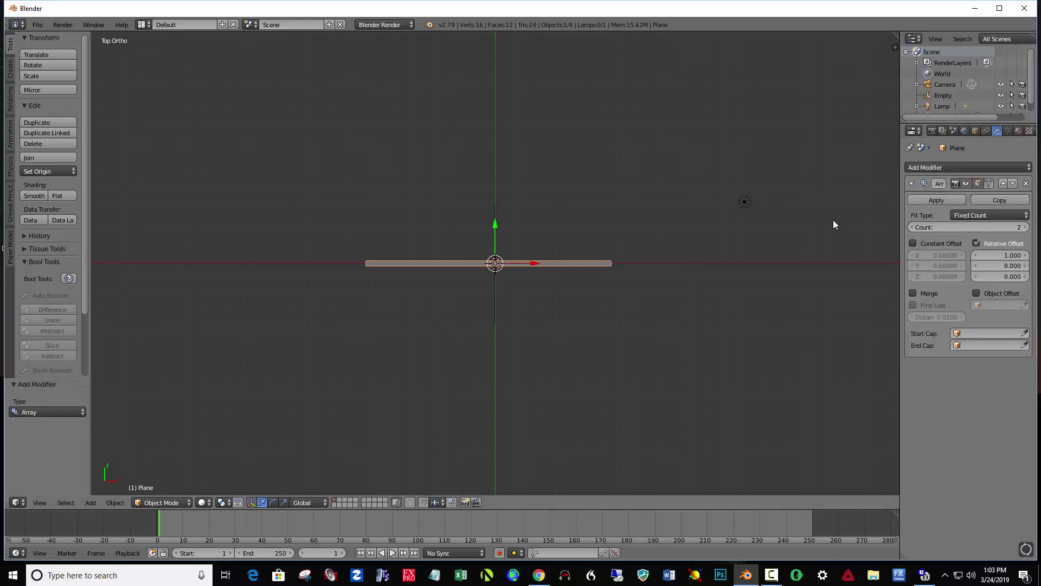
click(913, 244)
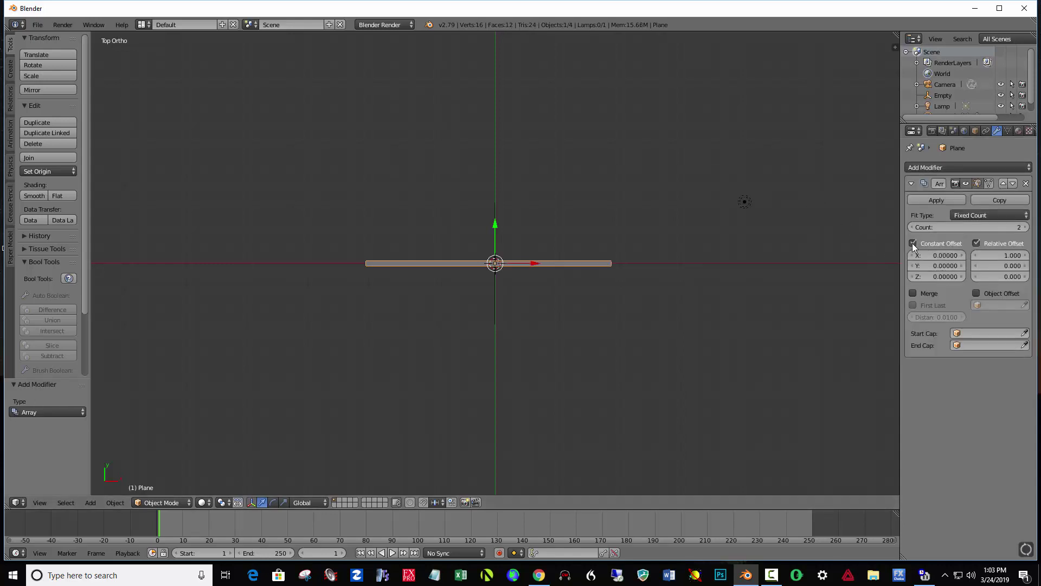
click(977, 243)
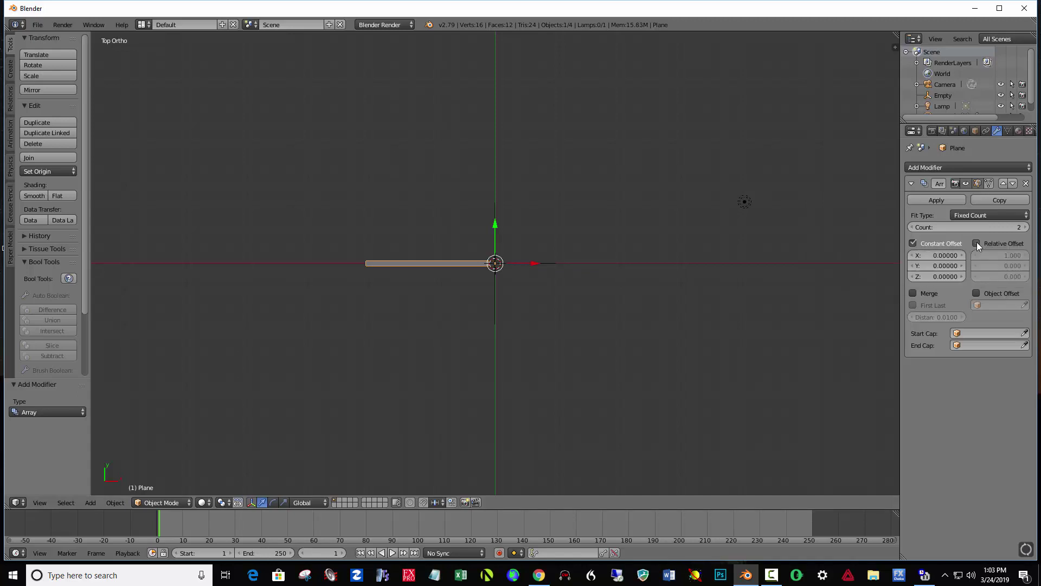
click(1007, 228)
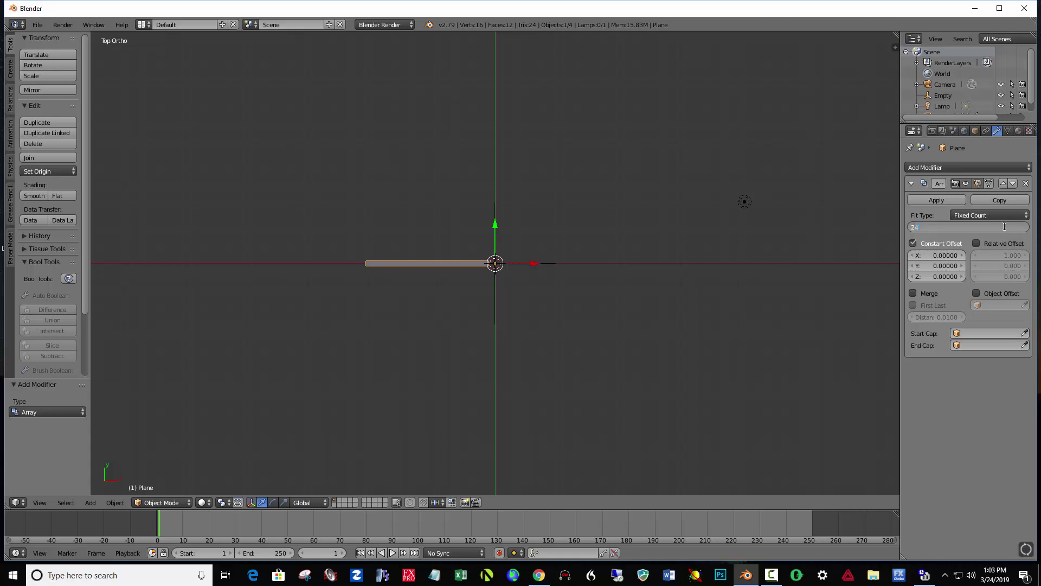
key(Return)
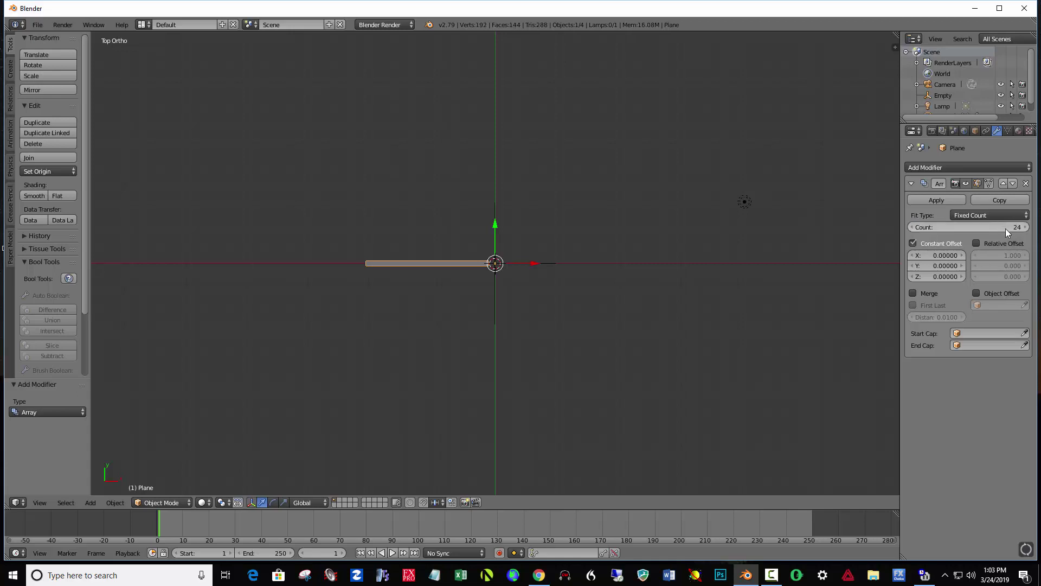
- Enable Object Offset on the Array modifier and choose Empty as the offset object
click(977, 293)
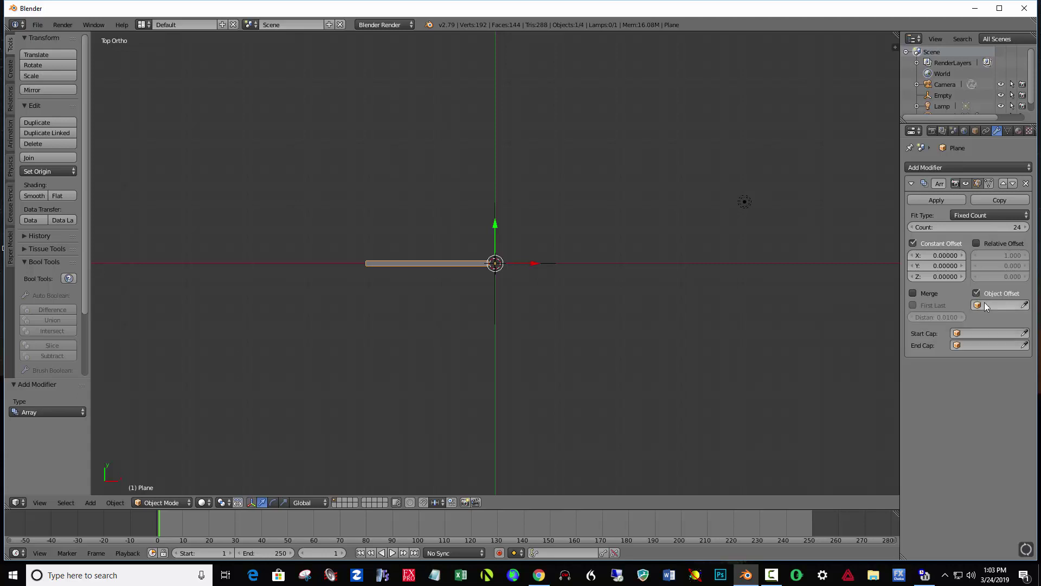
click(988, 305)
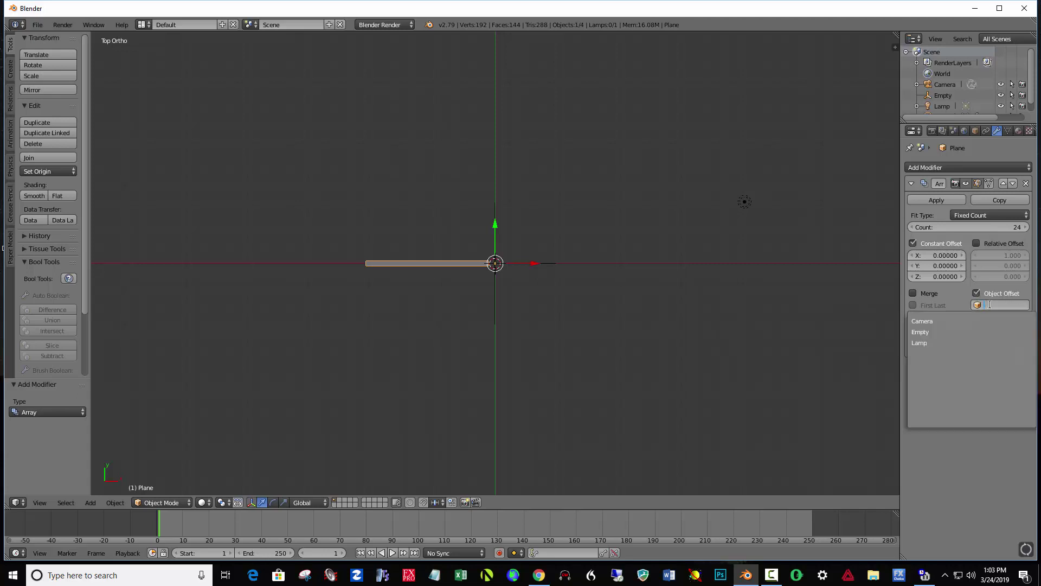
click(944, 332)
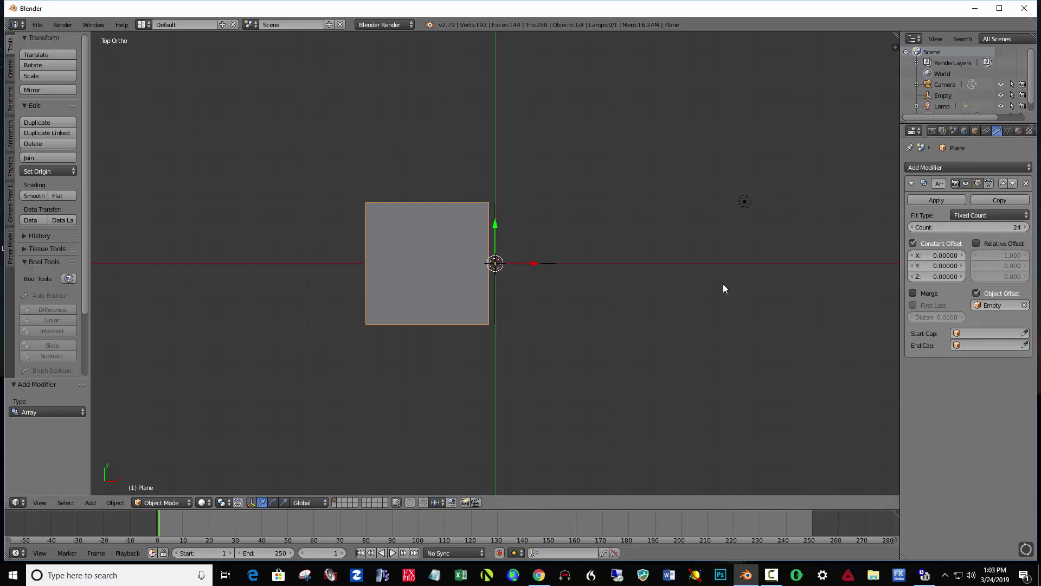
- Select the empty and rotate it about -4° around the global X axis to fan out the arrayed planes
key(KP_1)
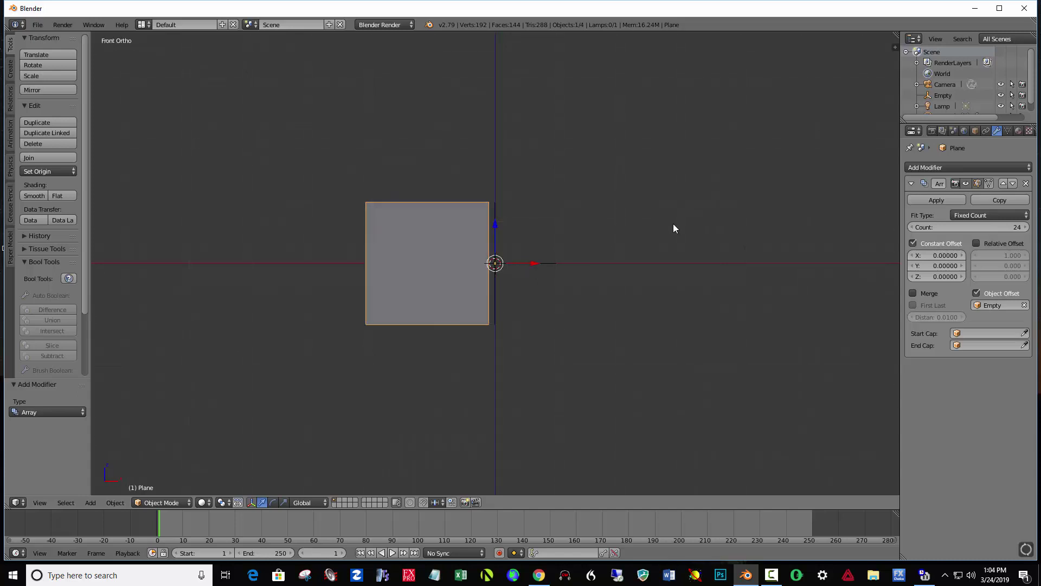
middle_drag(621, 328, 497, 338)
scroll(589, 358, up, 3)
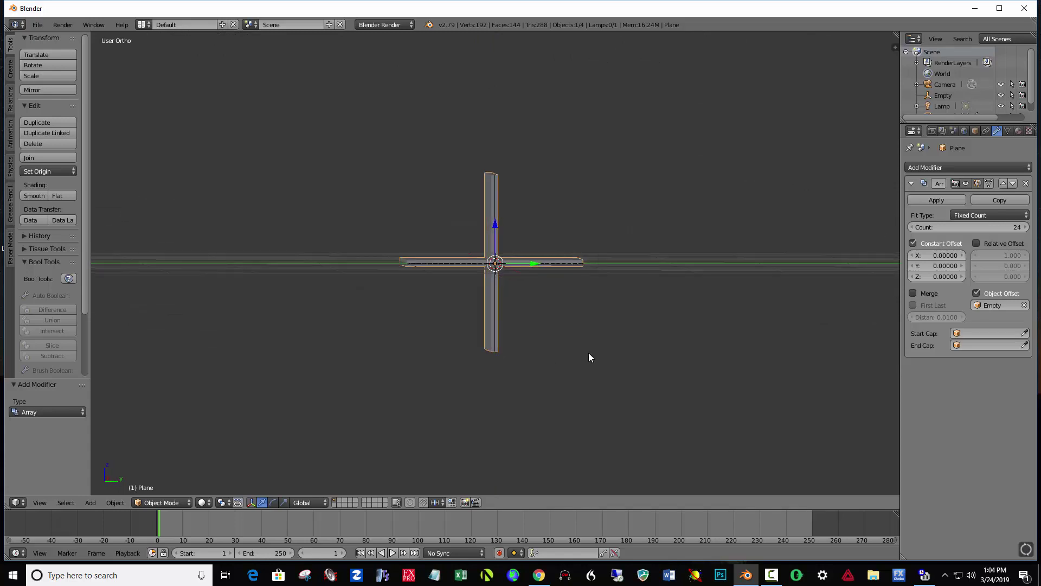
click(940, 97)
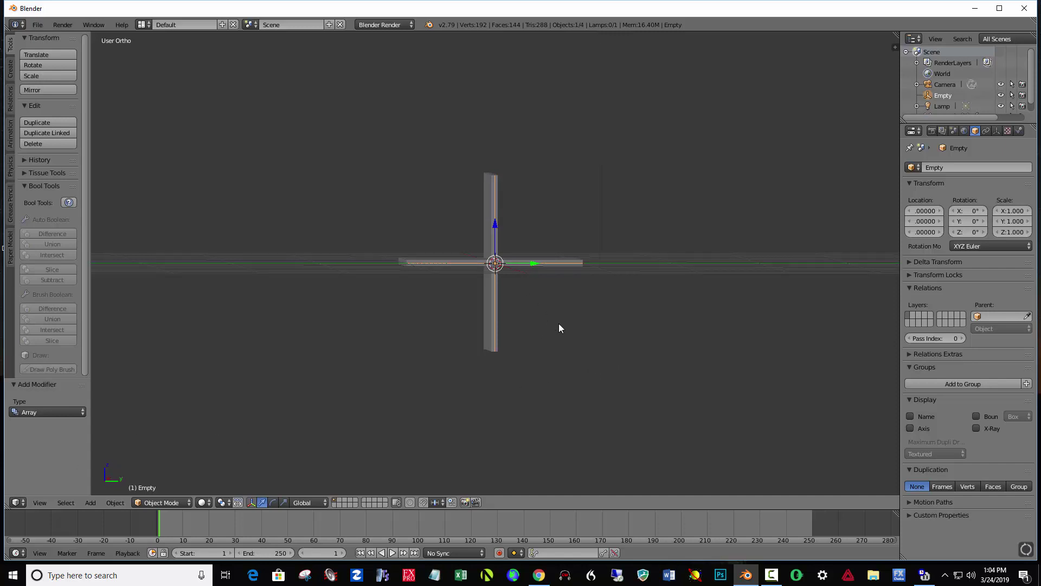
key(r)
key(x)
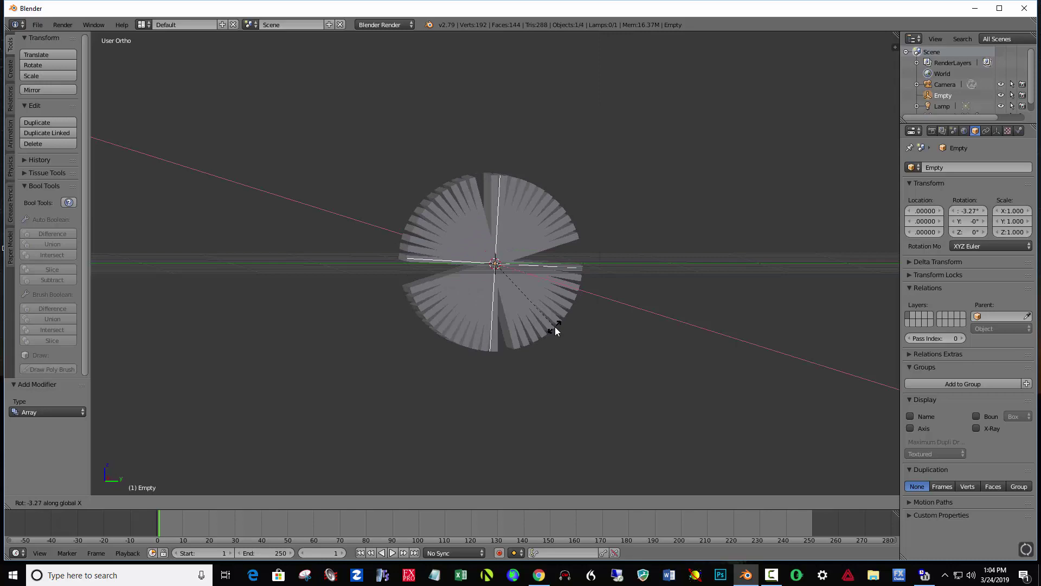
click(554, 328)
mouse_move(606, 350)
middle_down()
mouse_move(621, 409)
mouse_move(611, 352)
mouse_move(624, 372)
mouse_move(668, 391)
mouse_move(617, 363)
middle_up()
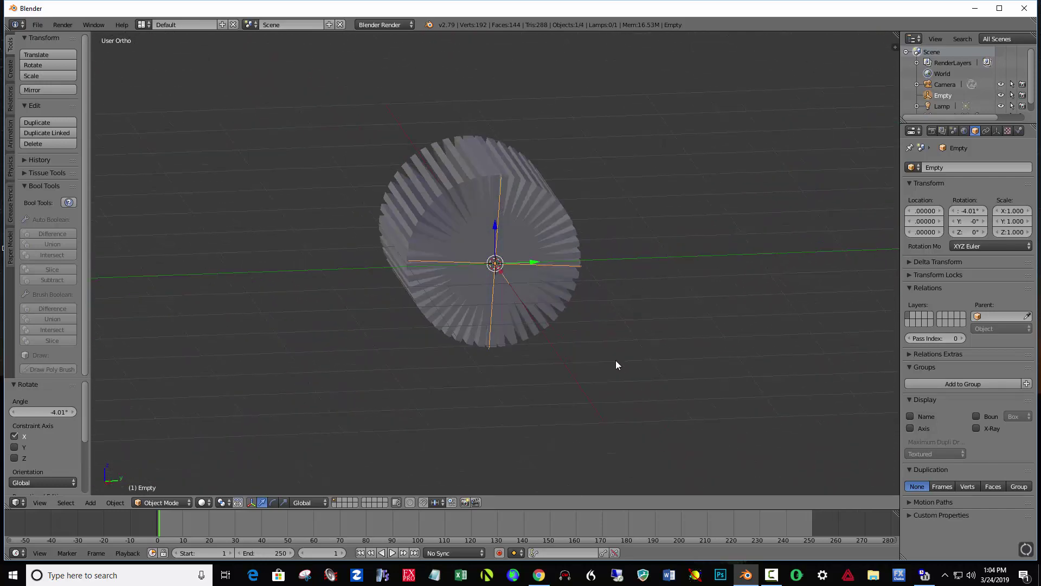
- Rotate the empty about 36.4° around the global Y axis from the front view
key(KP_3)
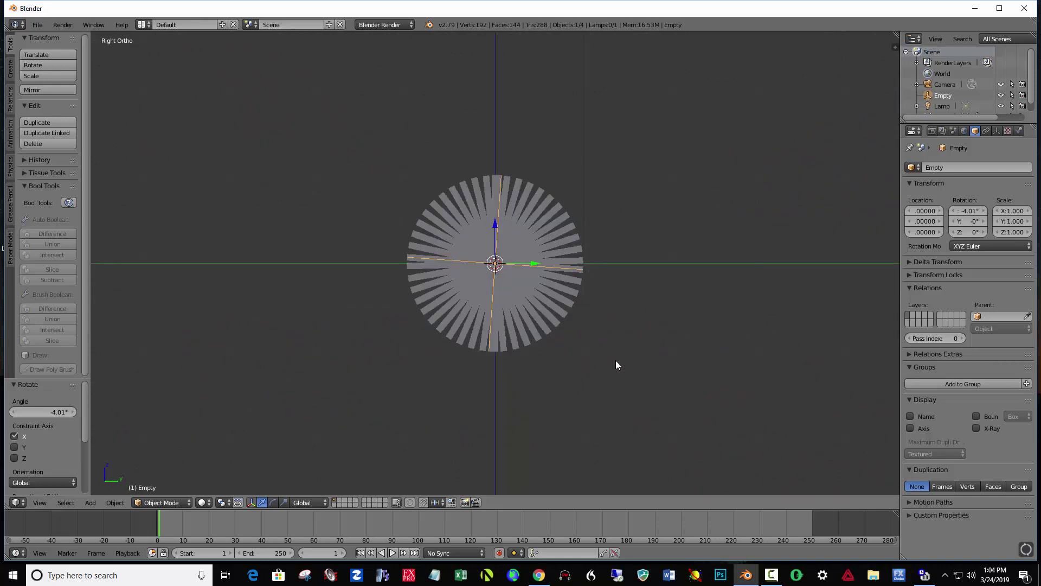
key(KP_1)
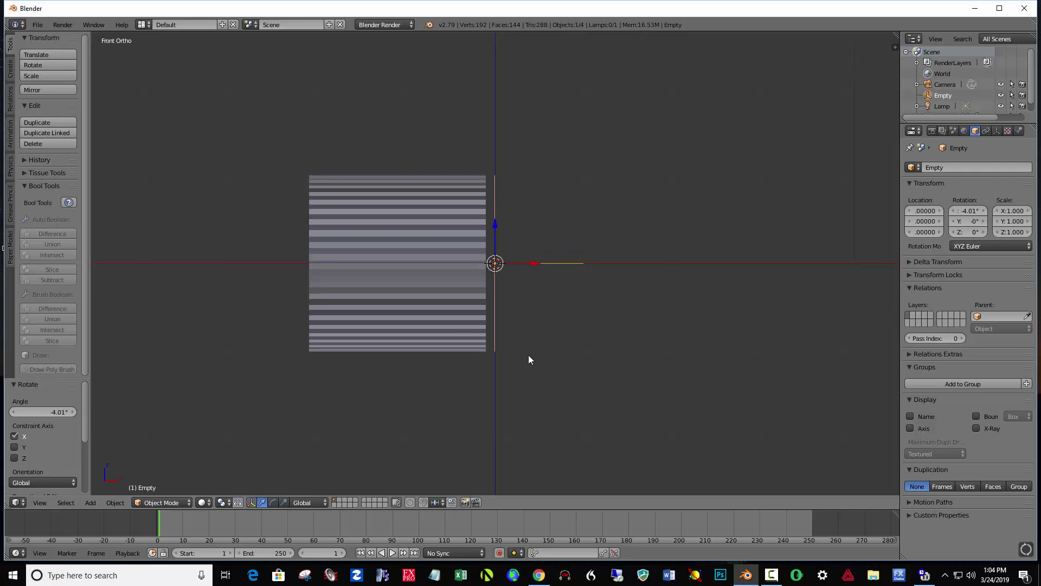
key(r)
key(y)
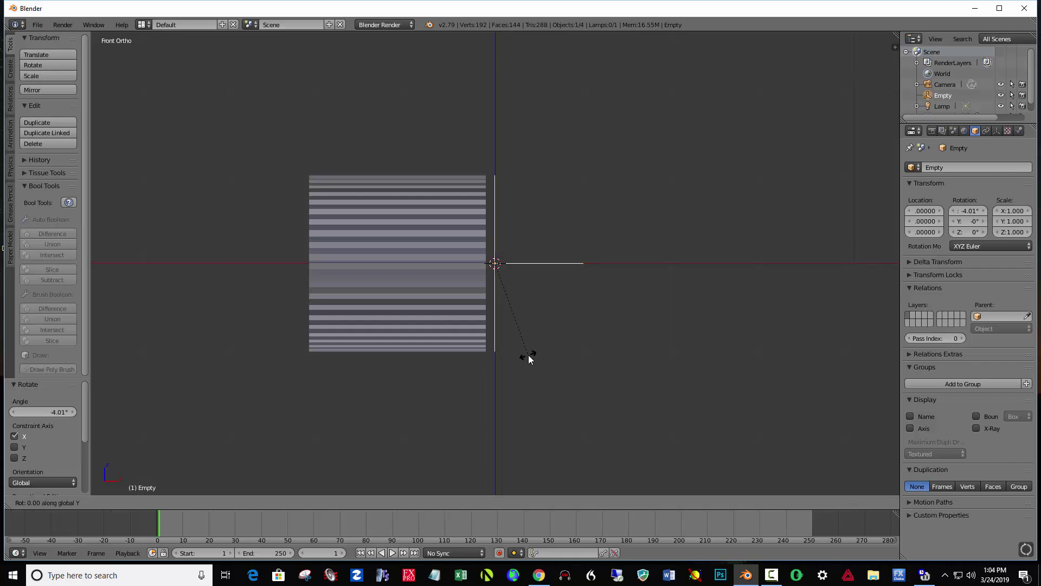
click(467, 365)
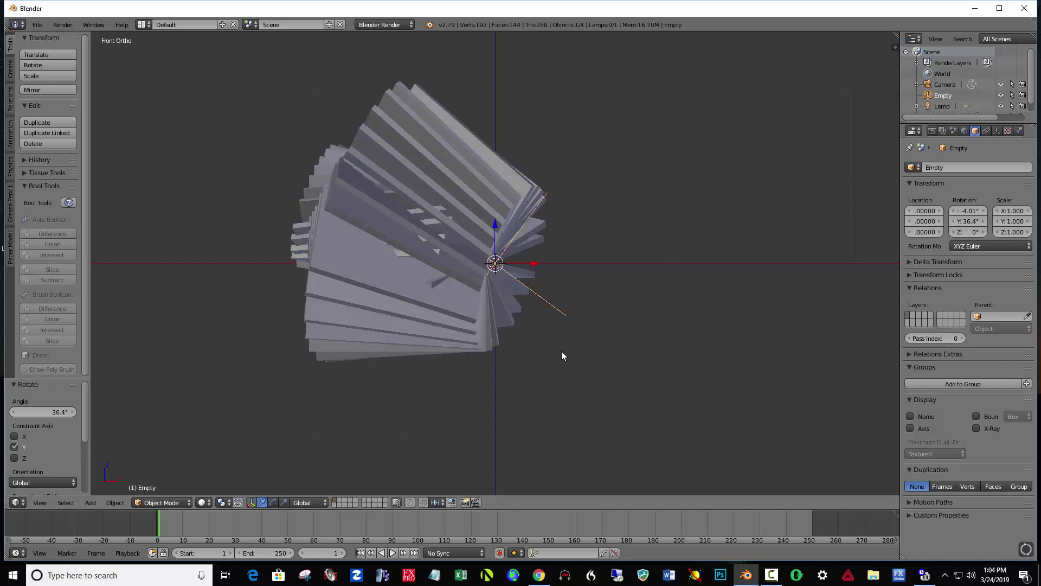
- Rotate the empty a further 4.8° or so around the global Y axis to even out the blades
middle_drag(561, 356, 479, 341)
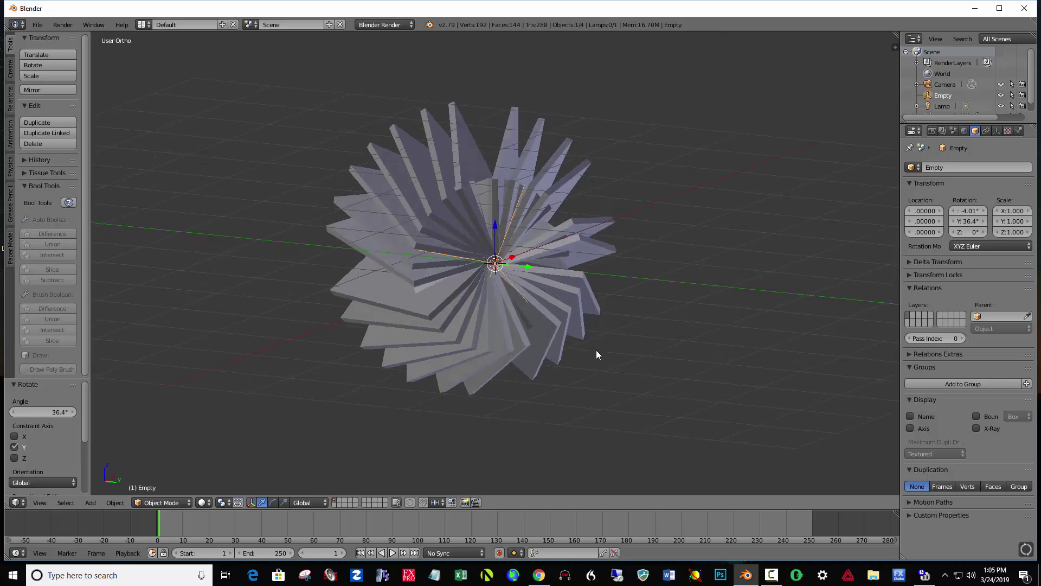
key(r)
key(y)
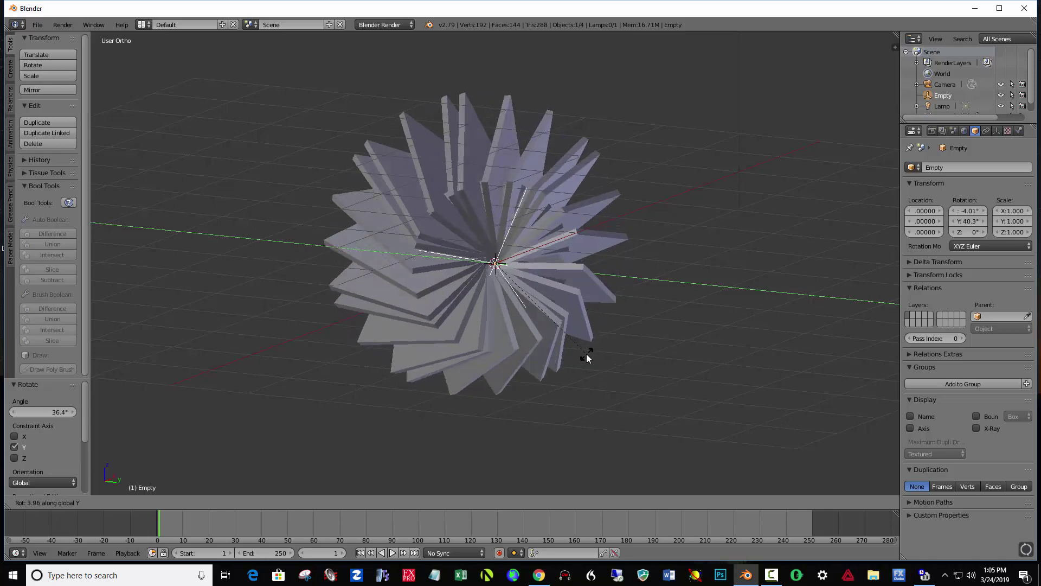
click(584, 355)
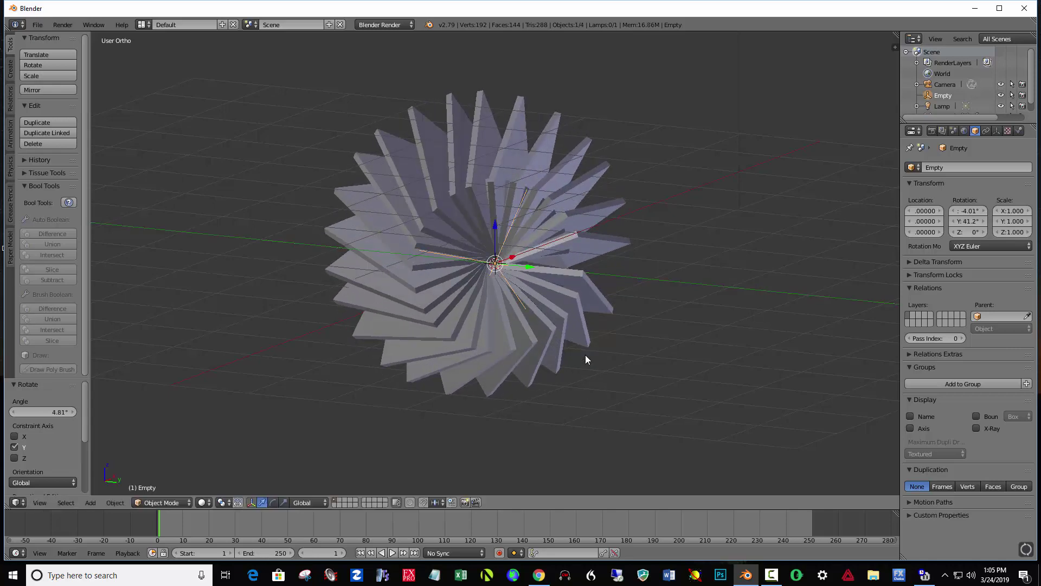
middle_drag(596, 359, 465, 387)
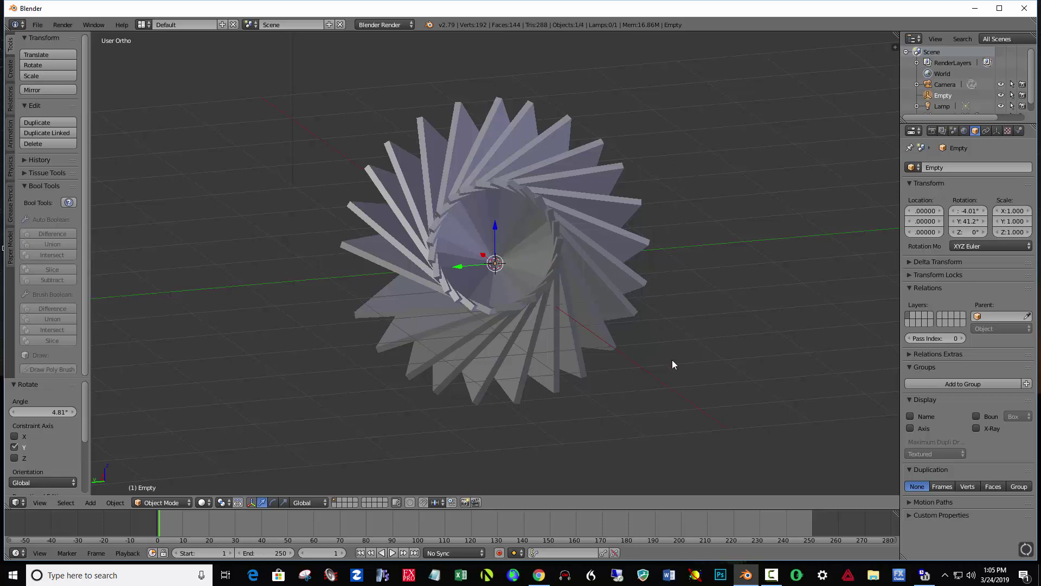
- Enable Lock Camera to View and look at the sculpture through the camera
key(KP_1)
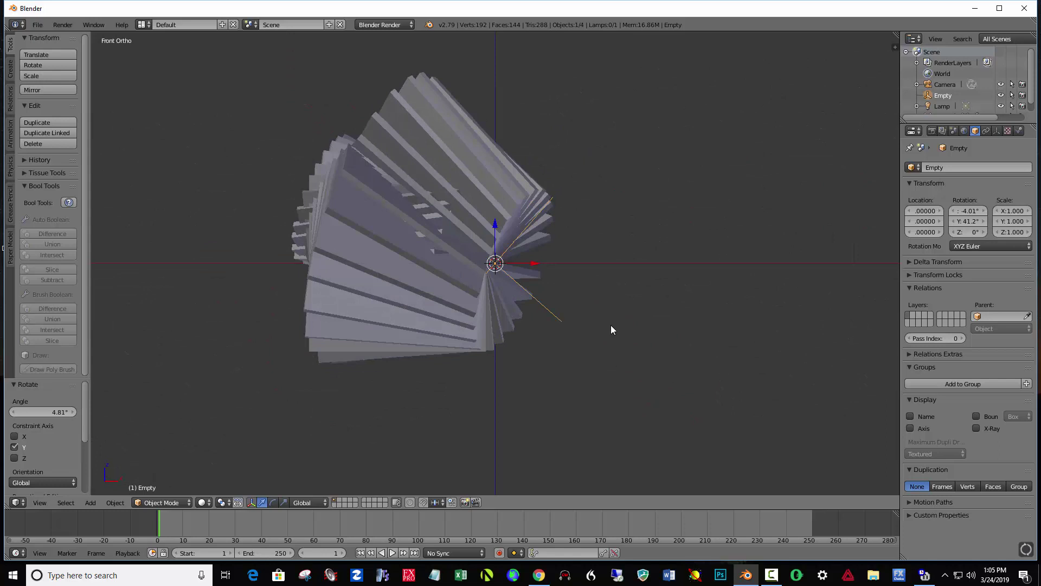
scroll(611, 330, down, 2)
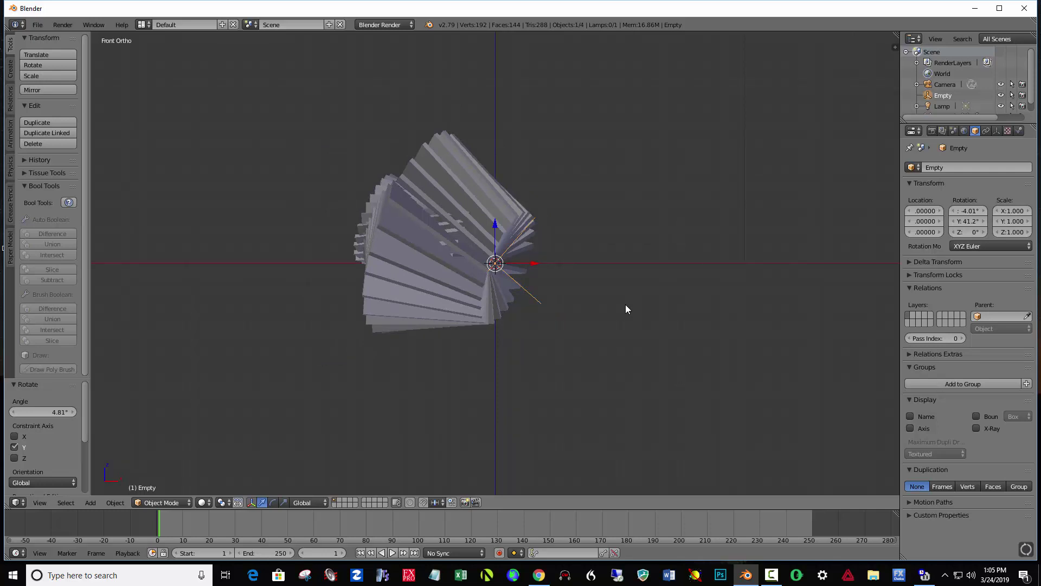
key(n)
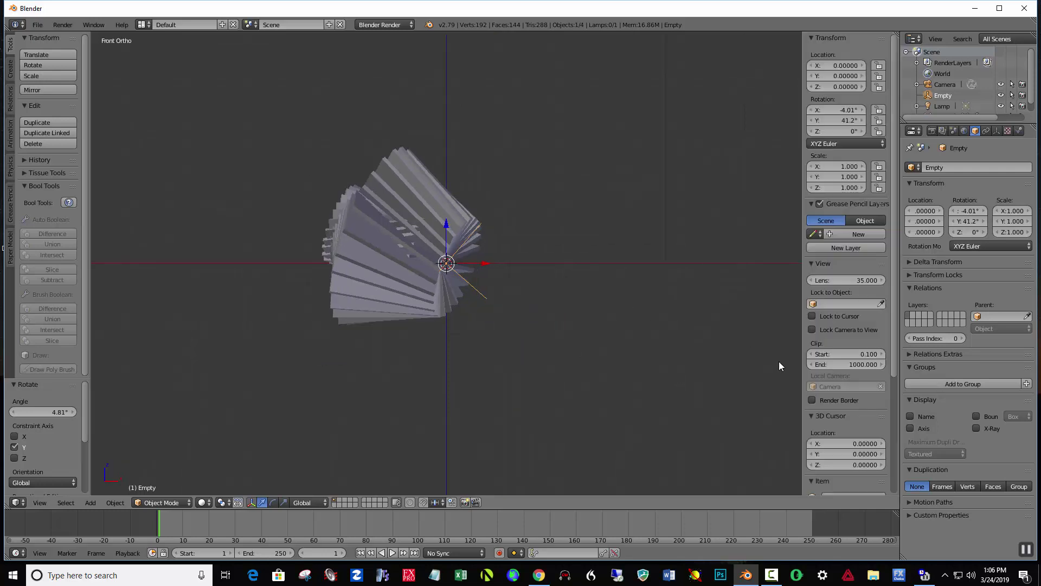
click(812, 329)
key(n)
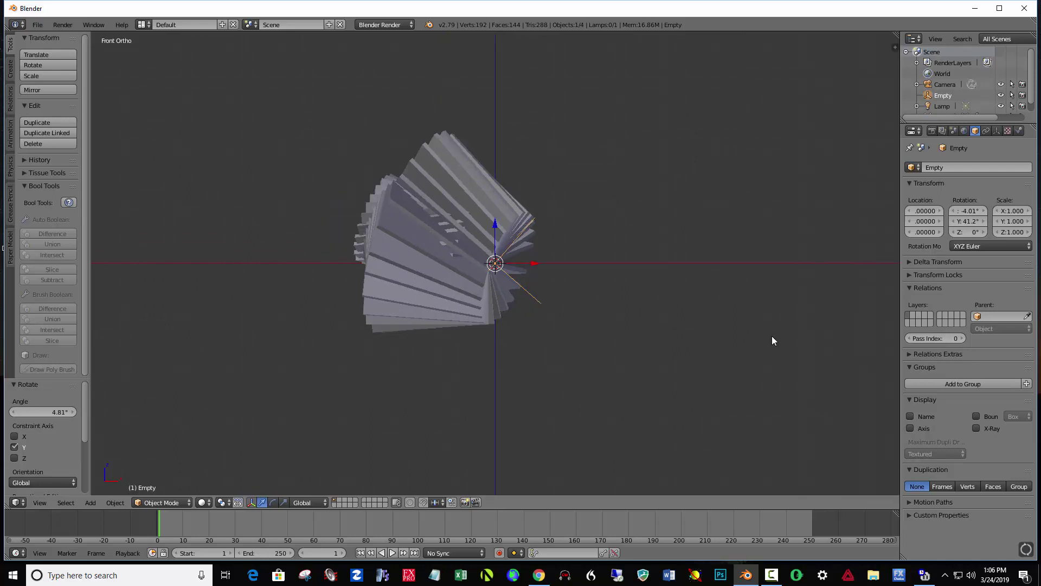
key(KP_0)
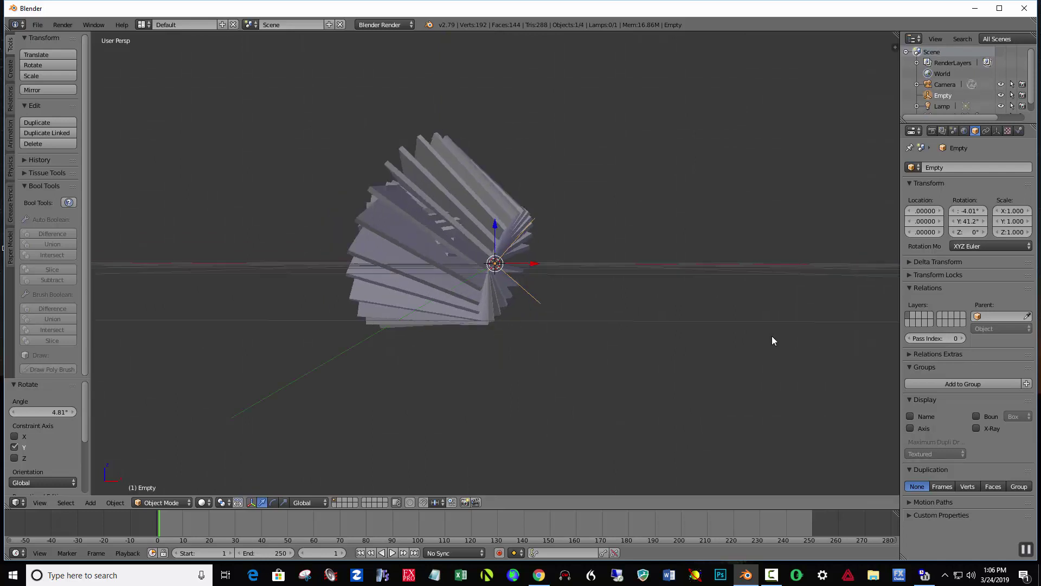
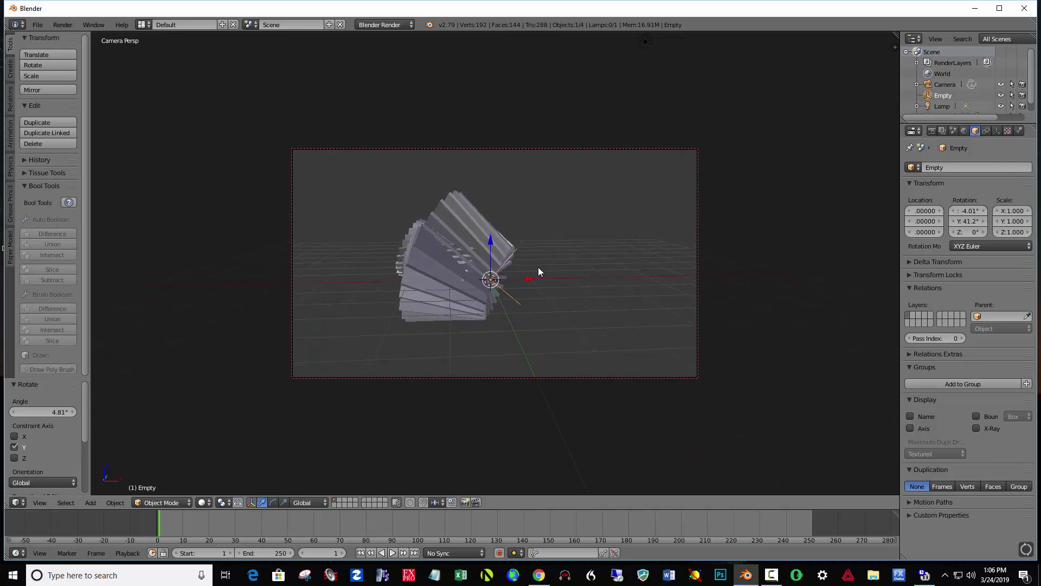
- Select the arrayed plane and rotate it slightly around the viewing axis in the camera view
key(r)
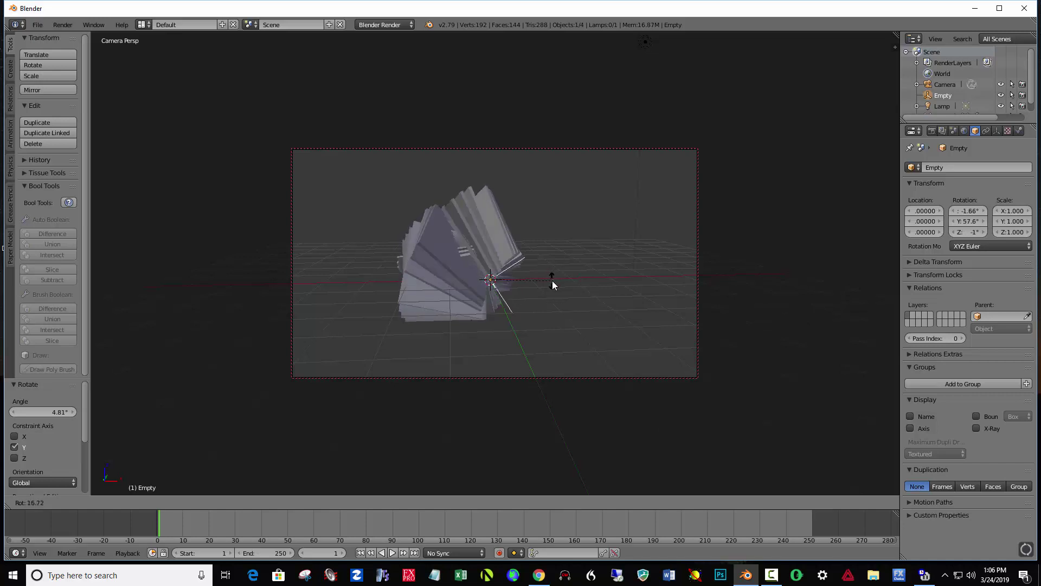
key(Escape)
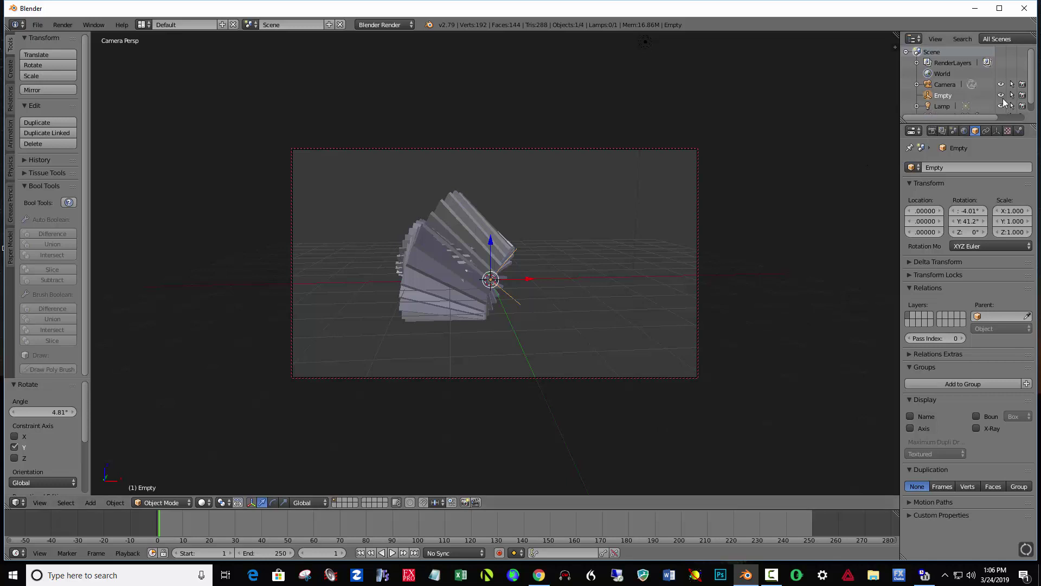
scroll(1035, 100, down, 1)
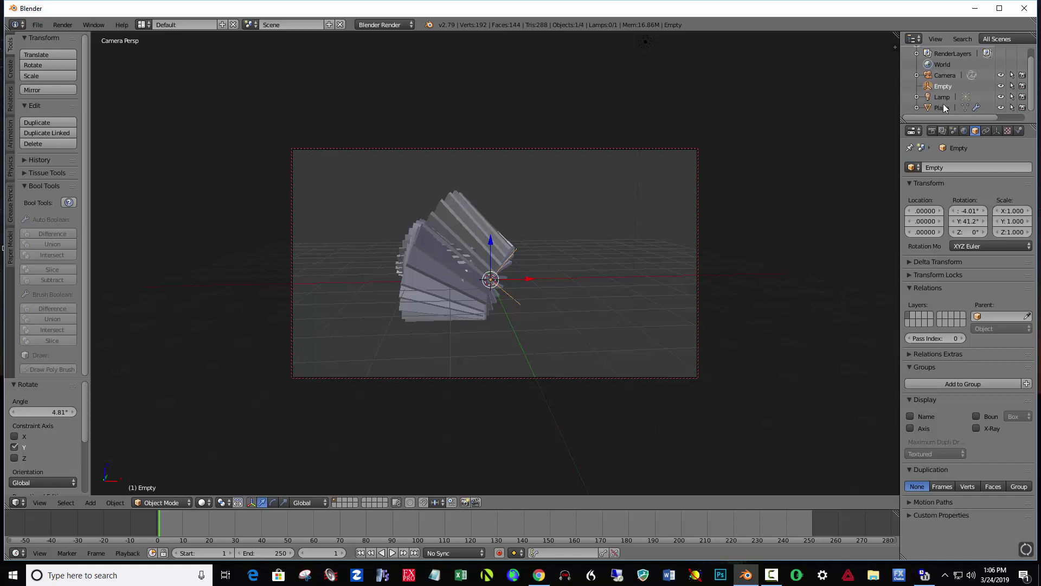
click(976, 107)
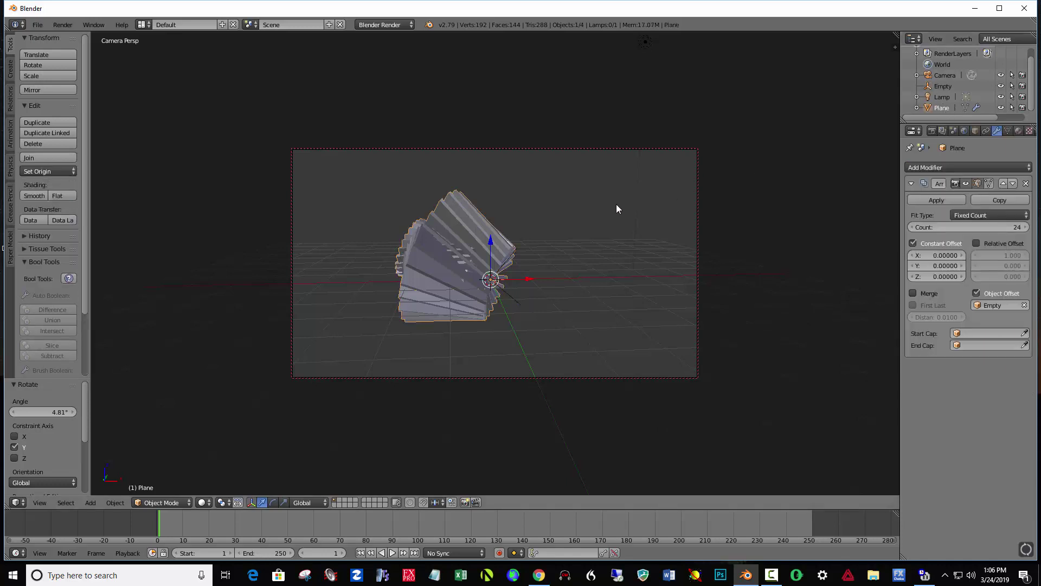
key(r)
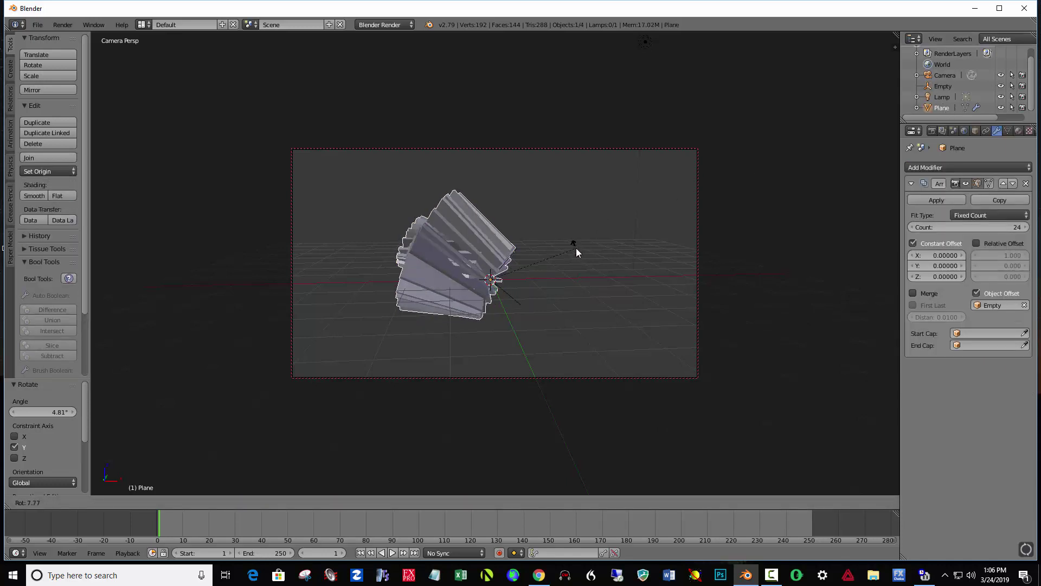
click(581, 249)
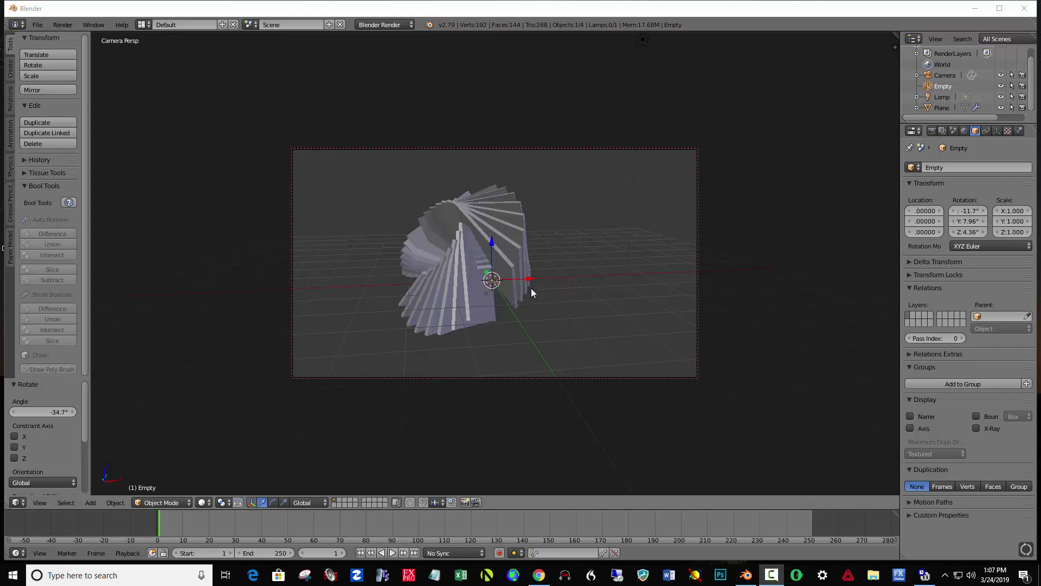
- Select the empty and rotate it about 145° around the global X axis to reshape the array
click(949, 86)
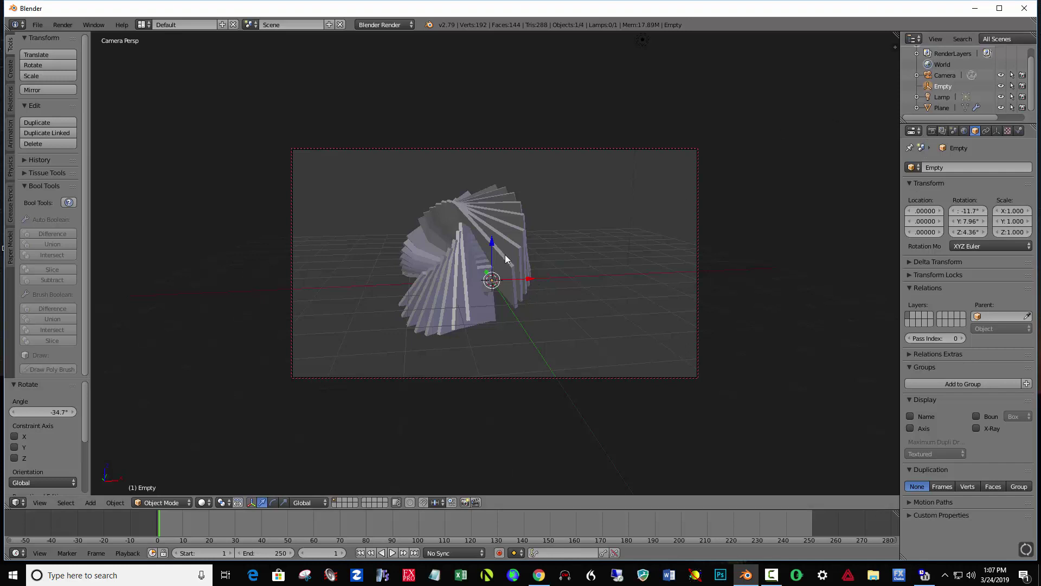
key(r)
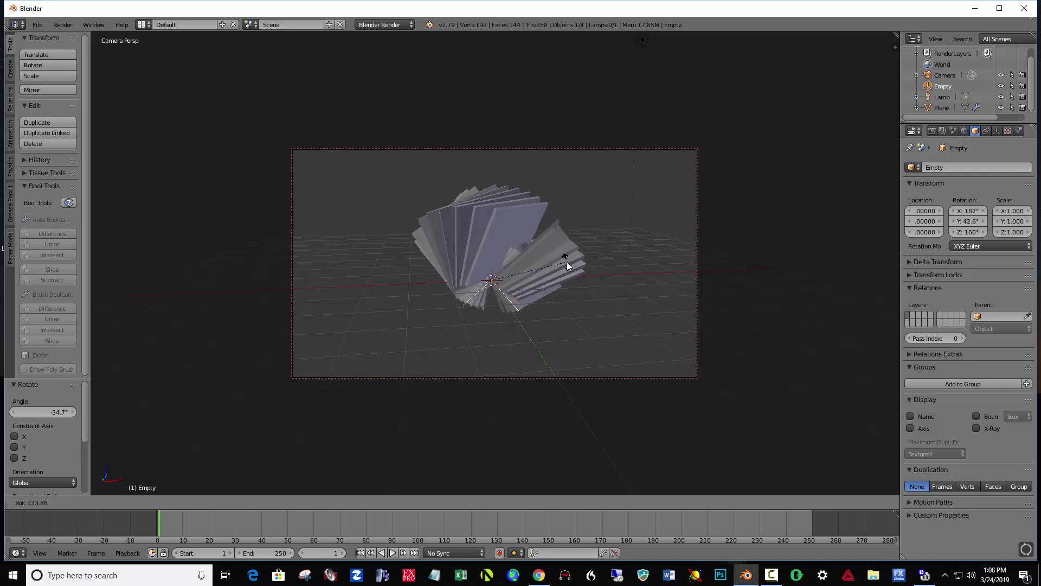
key(x)
click(576, 278)
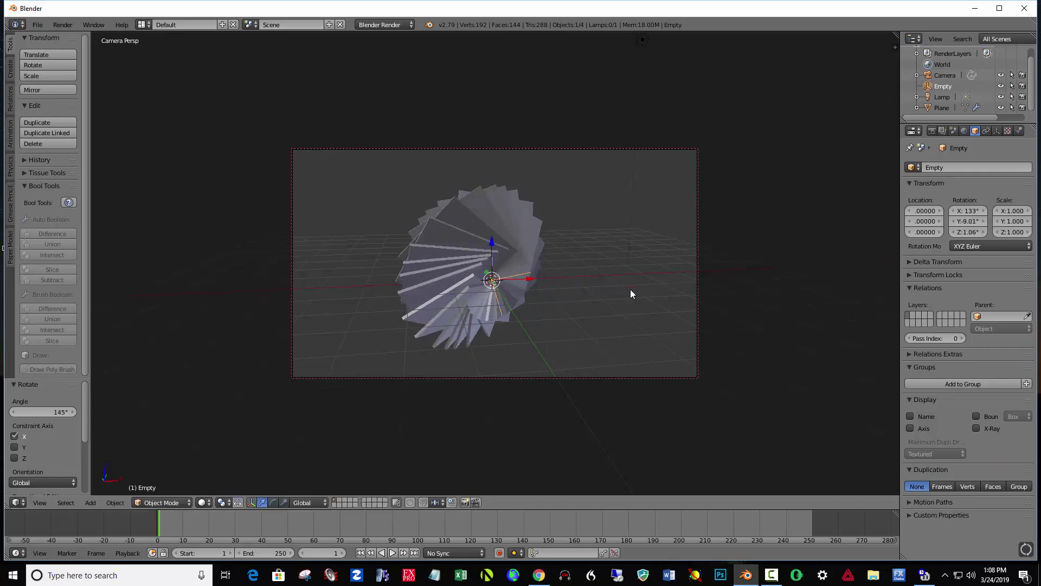
middle_drag(649, 307, 470, 288)
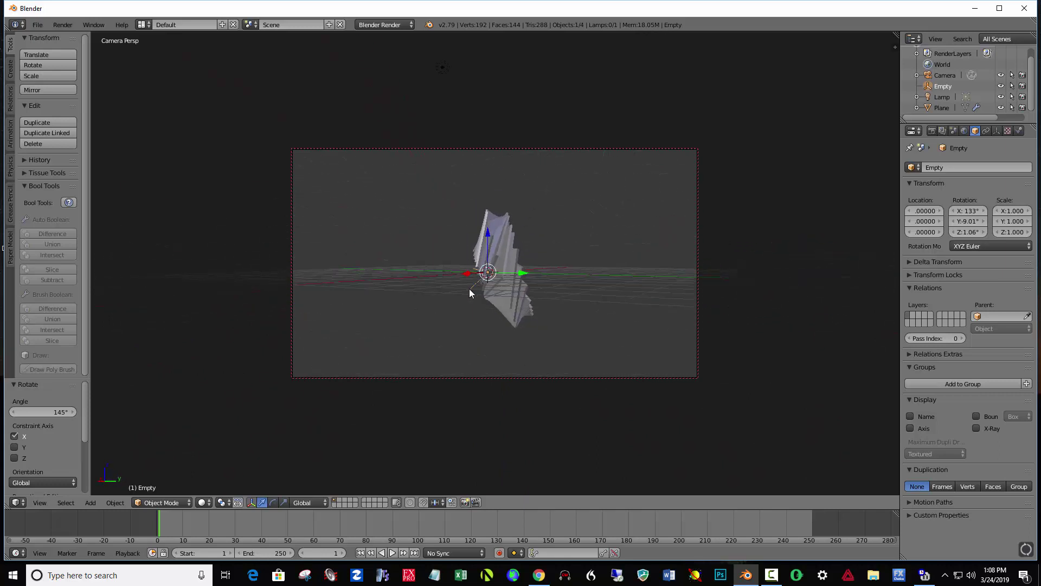
middle_drag(551, 289, 470, 294)
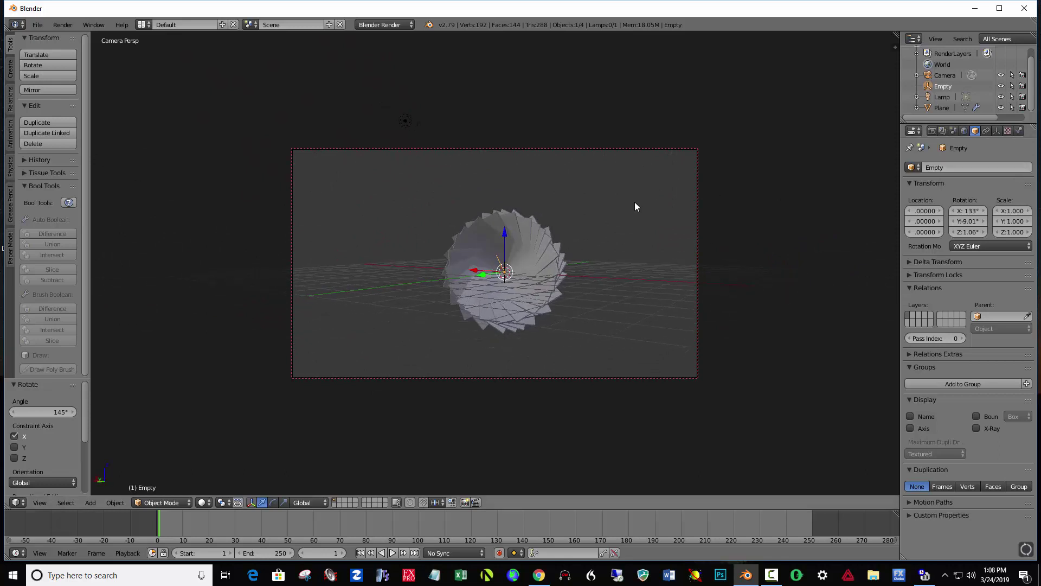
- Select the arrayed plane and rotate it freely by about -35.6°, plus a second rotation of about -10.3°
click(942, 108)
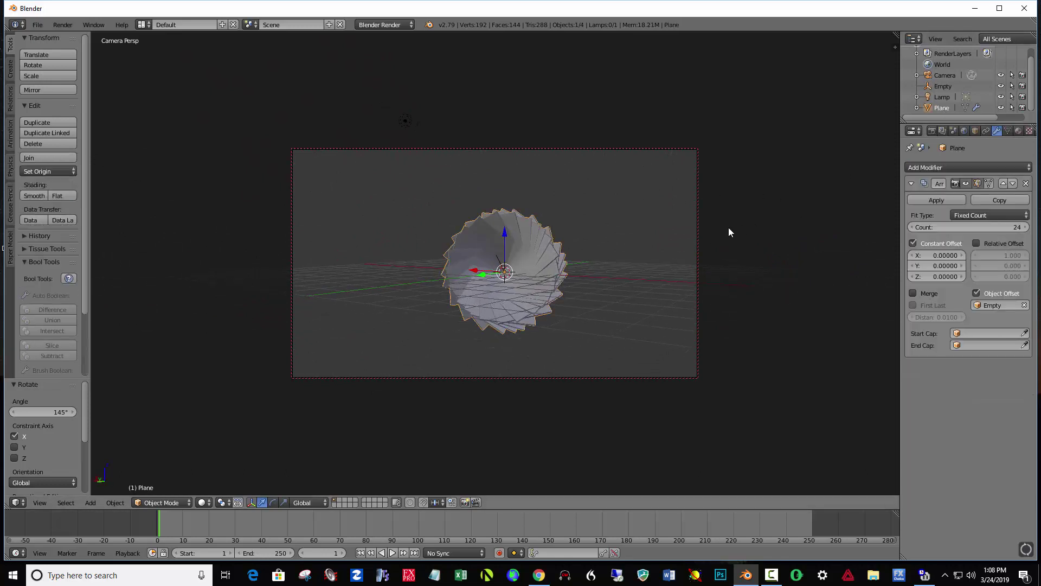
key(r)
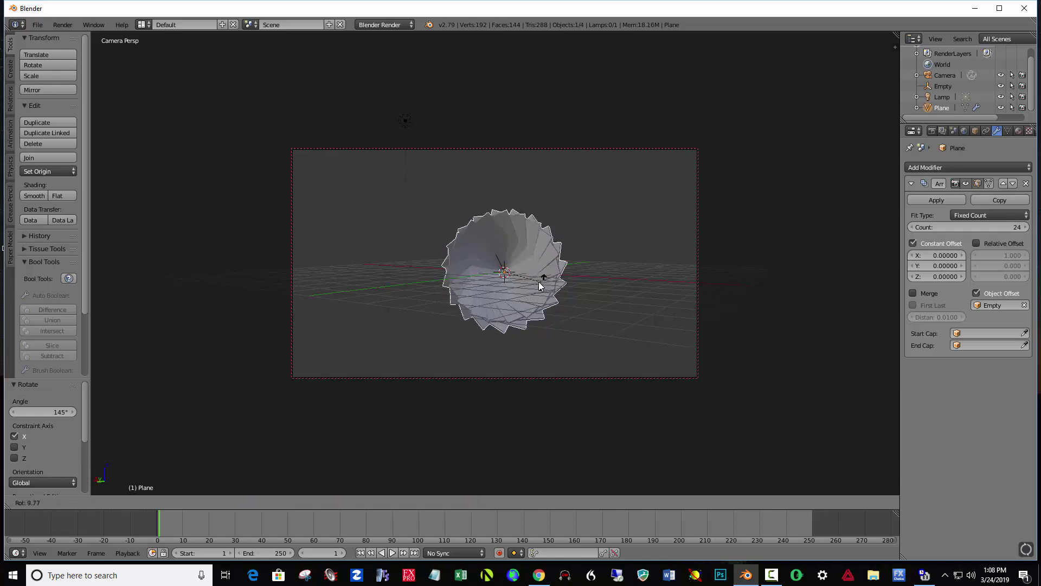
click(537, 259)
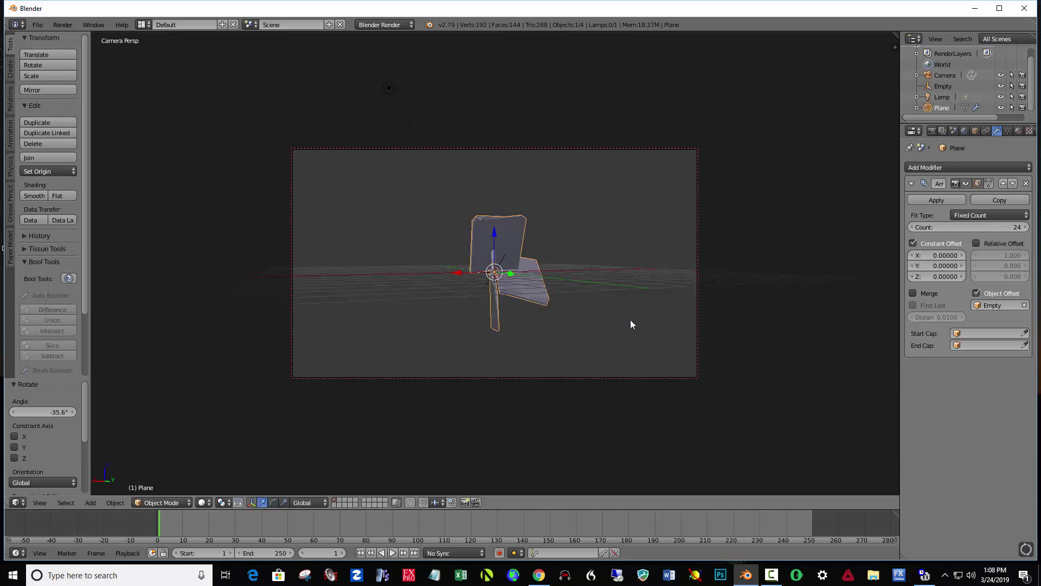
key(r)
click(600, 293)
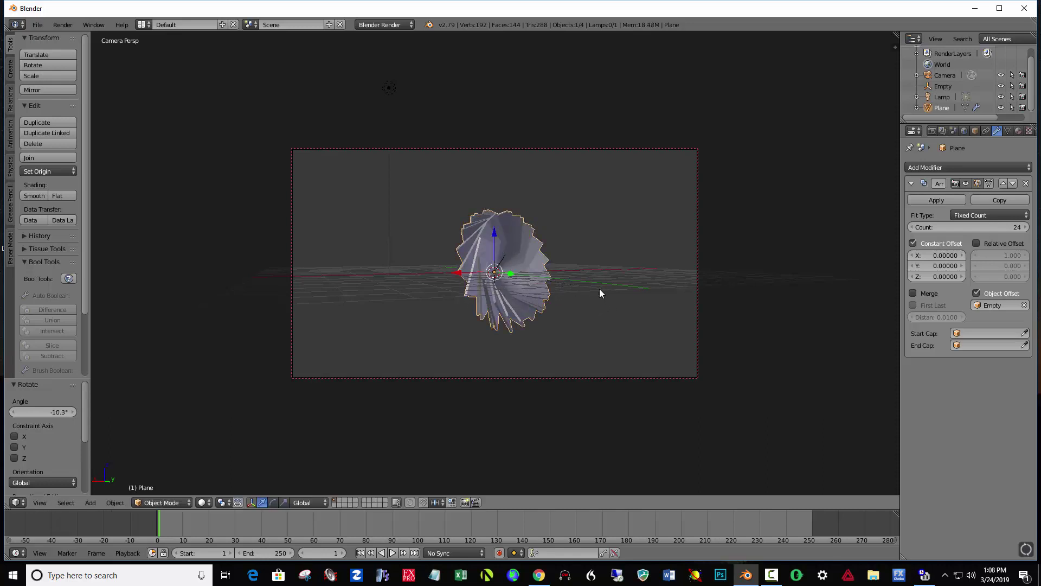
mouse_move(610, 322)
middle_down()
mouse_move(481, 348)
mouse_move(621, 337)
mouse_move(651, 322)
mouse_move(698, 340)
mouse_move(724, 314)
mouse_move(764, 310)
mouse_move(621, 316)
middle_up()
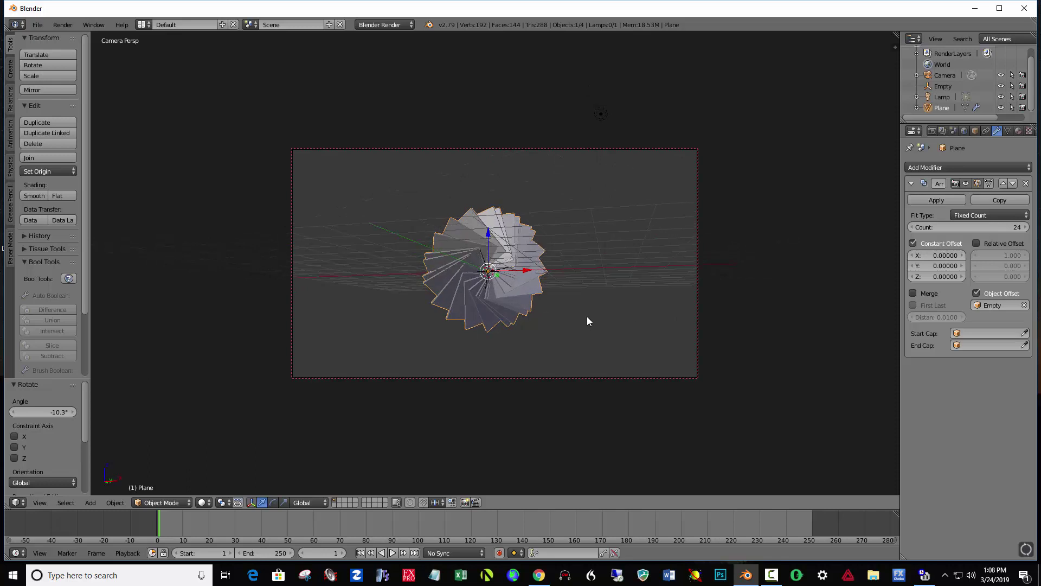
- Place the 3D cursor at the sculpture's lower edge in front view and add a cube there as a pedestal
key(KP_1)
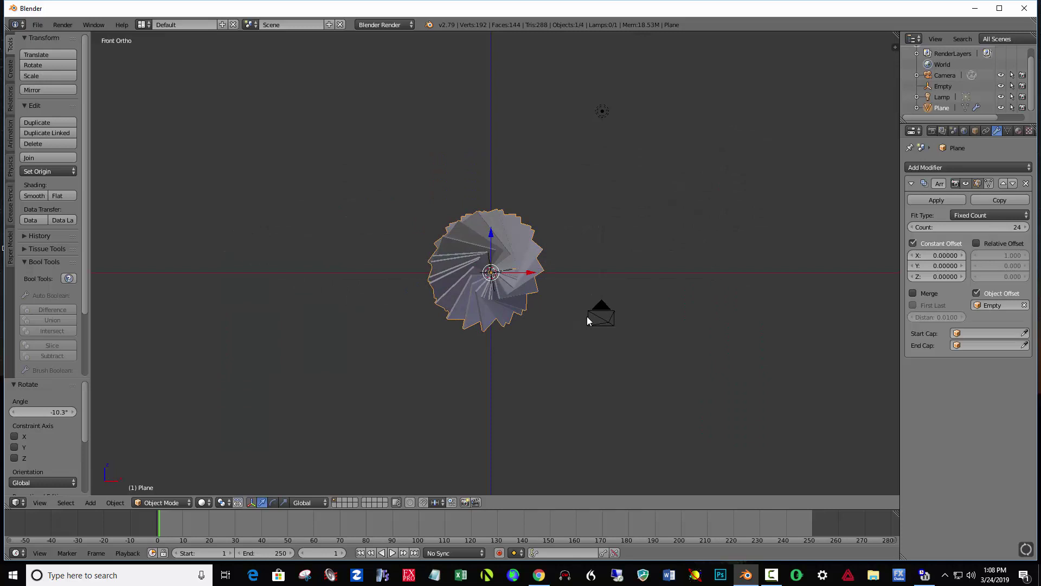
key(KP_3)
key(KP_1)
click(488, 331)
key(shift+a)
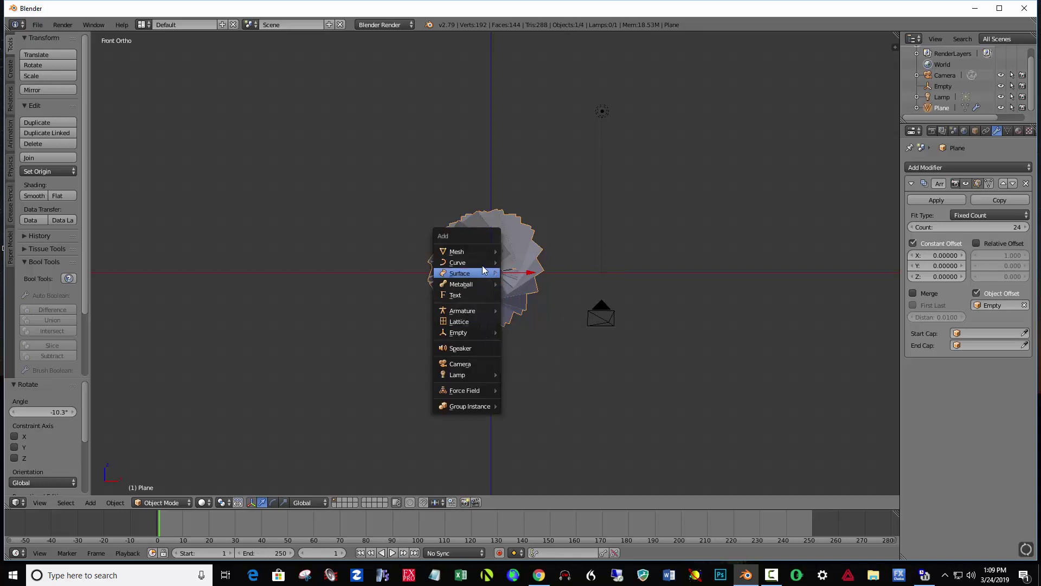
mouse_move(488, 253)
click(515, 263)
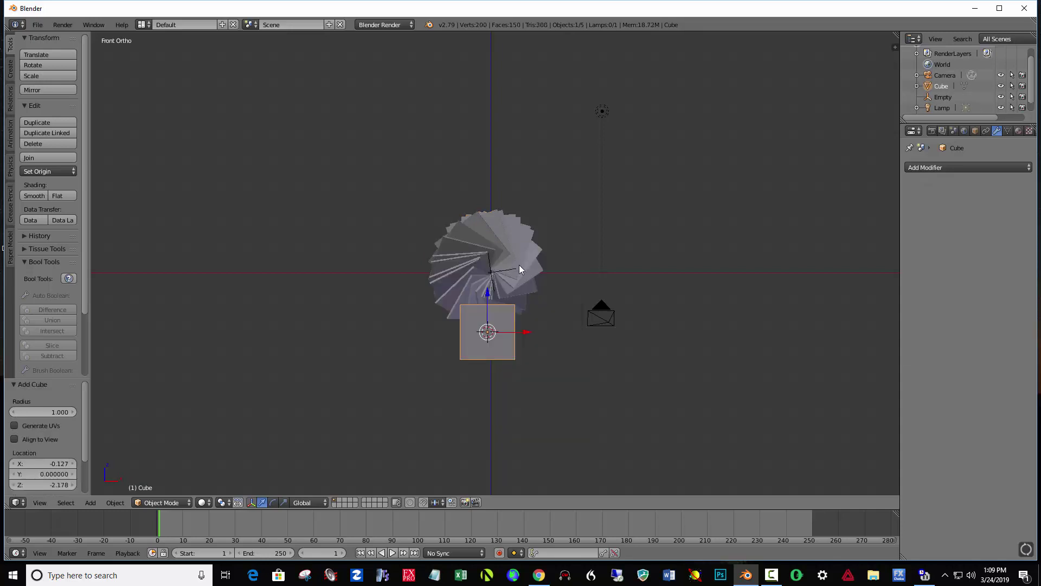
- Center the cube under the sculpture, moving it about 0.755 along Y and down by about 0.556 and another 0.258 along Z
mouse_move(491, 297)
mouse_down()
mouse_move(494, 323)
mouse_move(494, 308)
mouse_up()
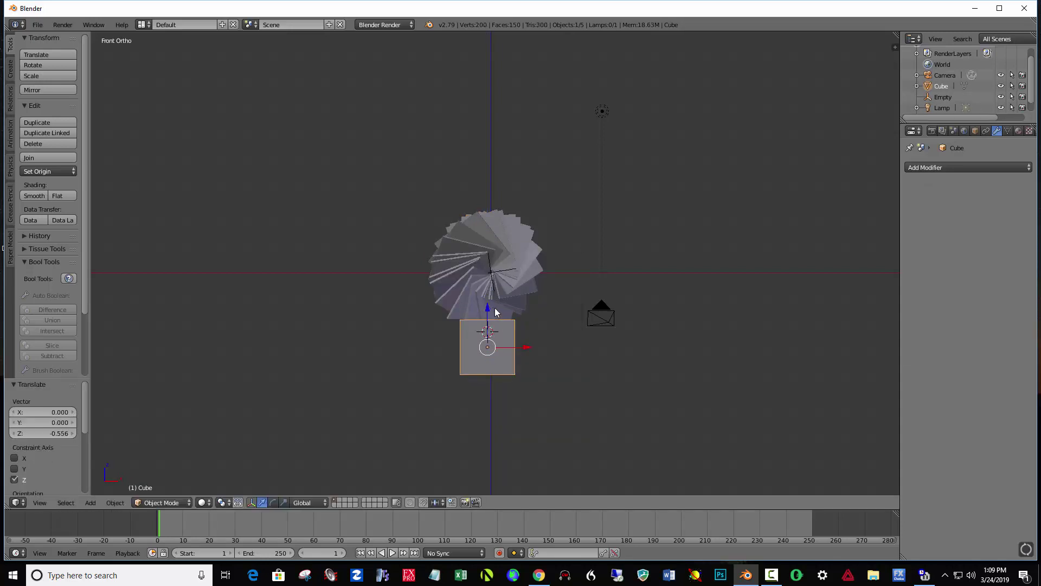
key(KP_3)
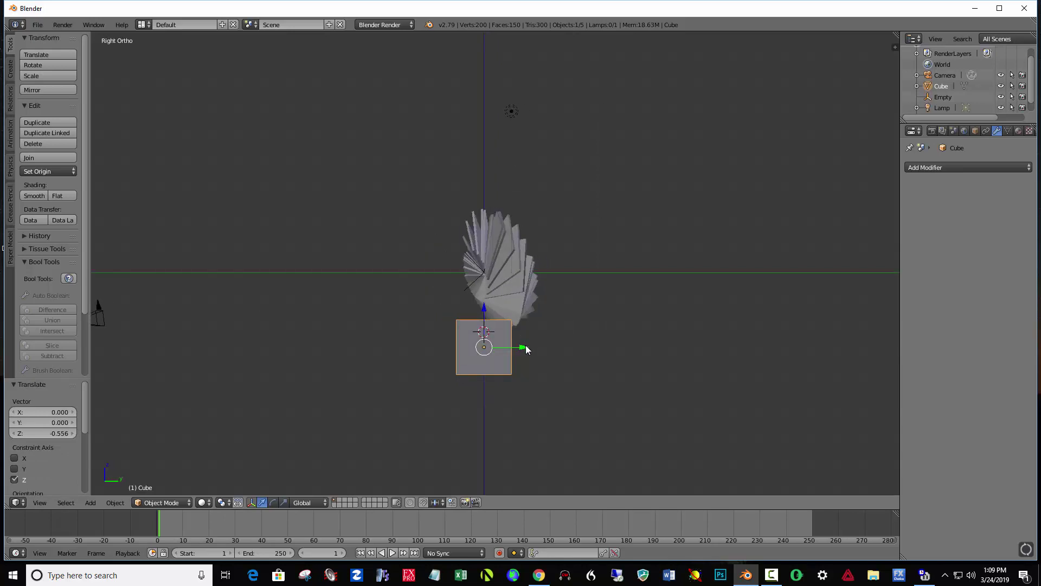
drag(525, 346, 545, 350)
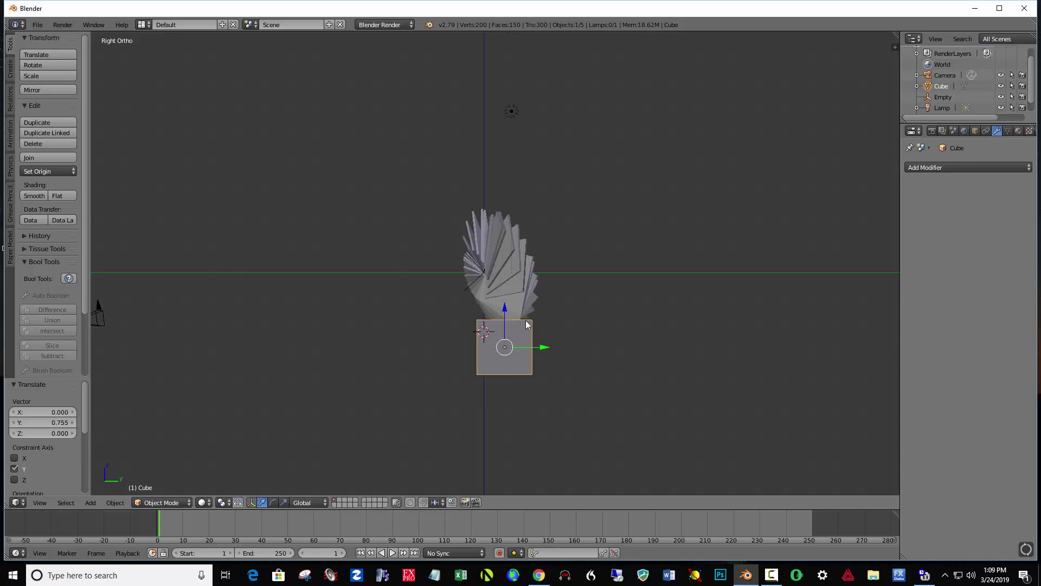
drag(503, 305, 503, 312)
- Select the lamp, show its light settings and switch the render engine to Cycles Render
middle_drag(628, 363, 559, 402)
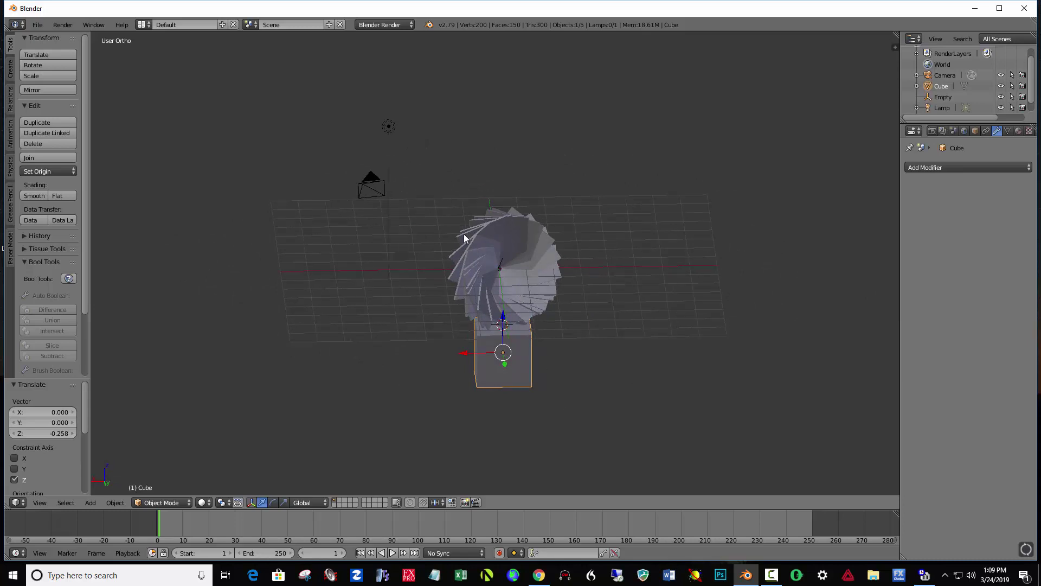
right_click(389, 128)
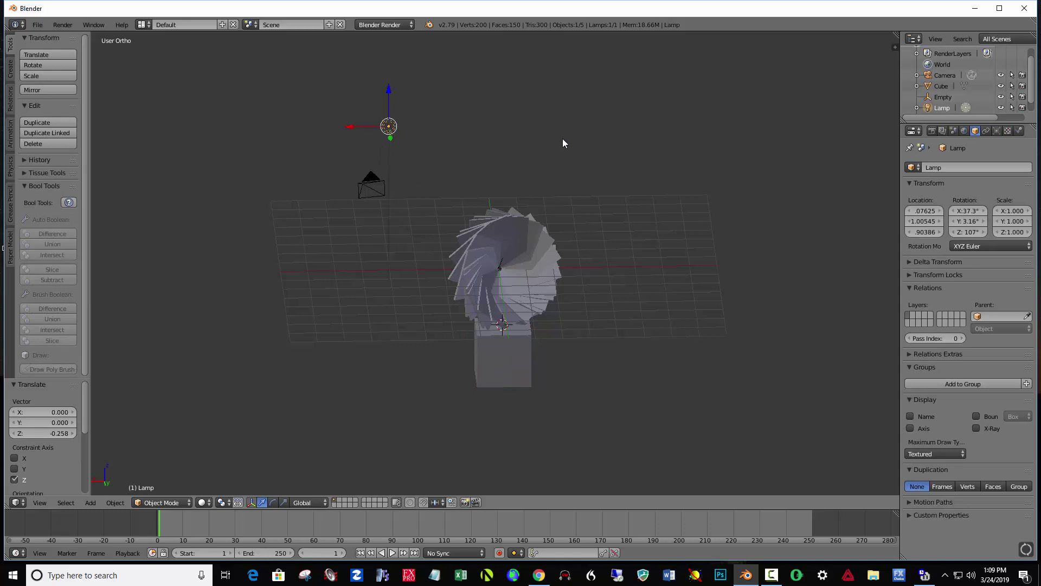
click(996, 130)
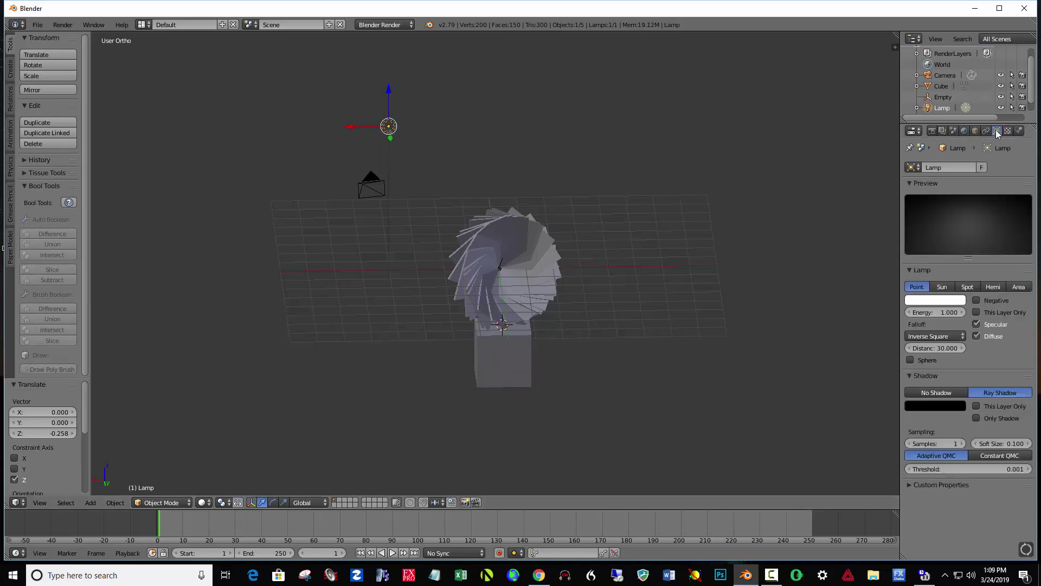
click(377, 25)
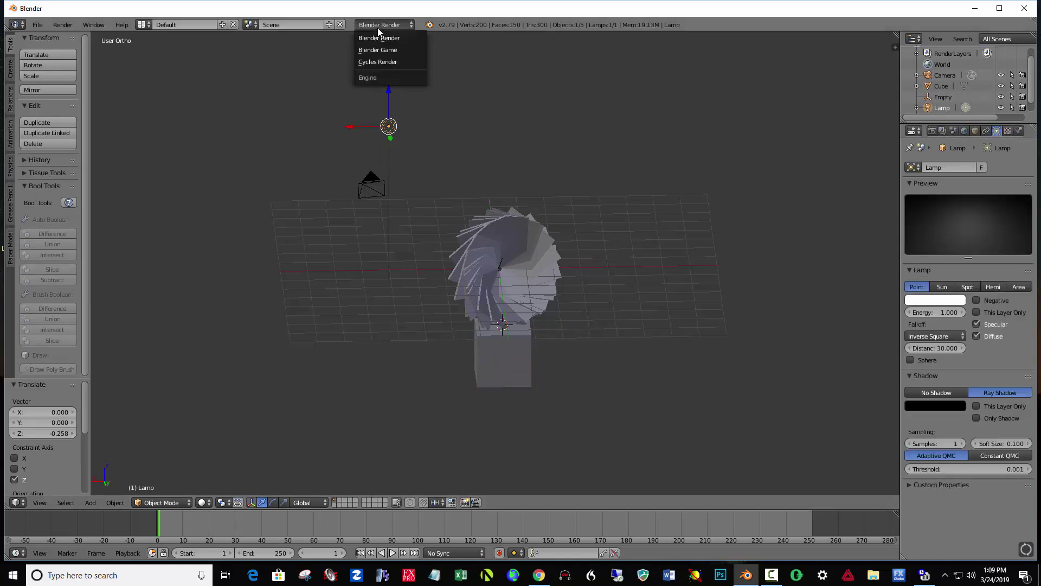
click(379, 57)
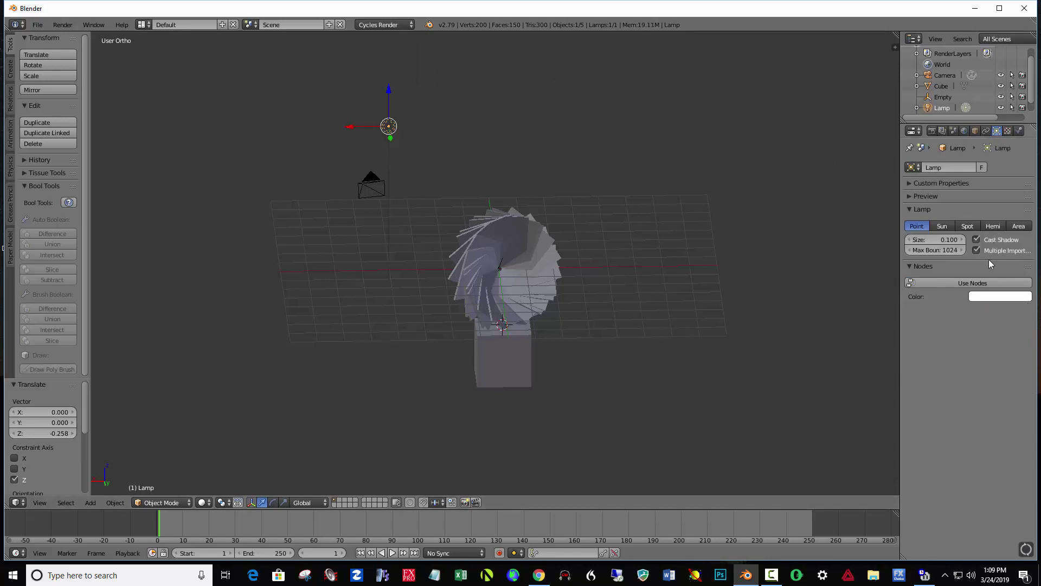
- Change the lamp to a Spot, enable nodes for it and set its emission strength to 2500
click(968, 227)
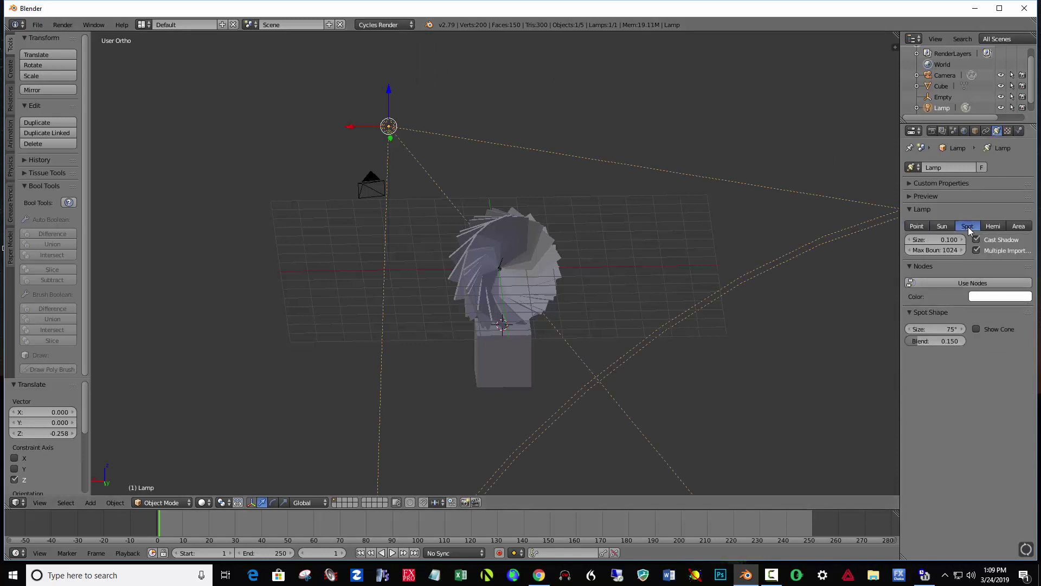
click(978, 282)
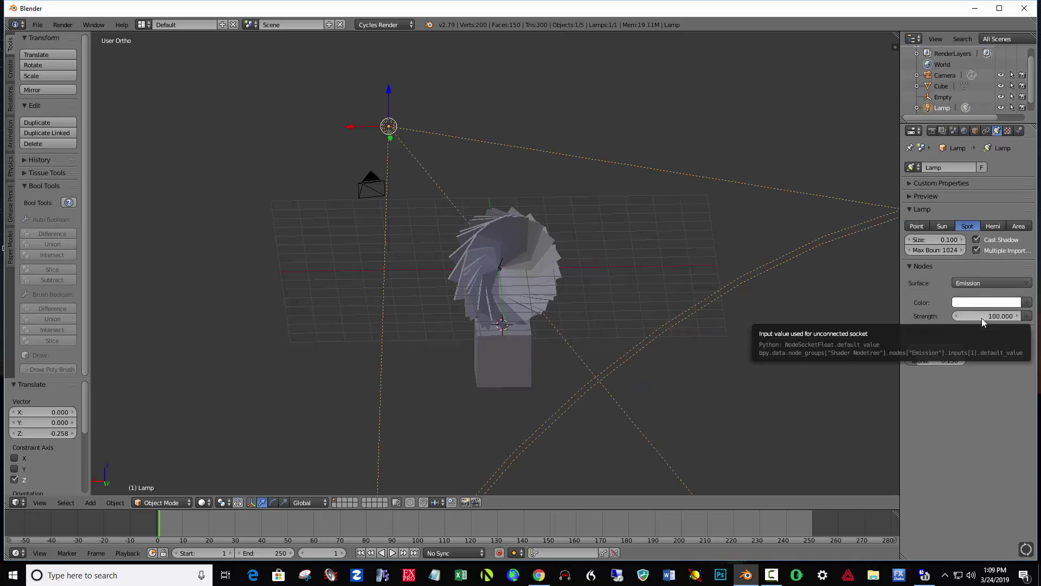
click(982, 316)
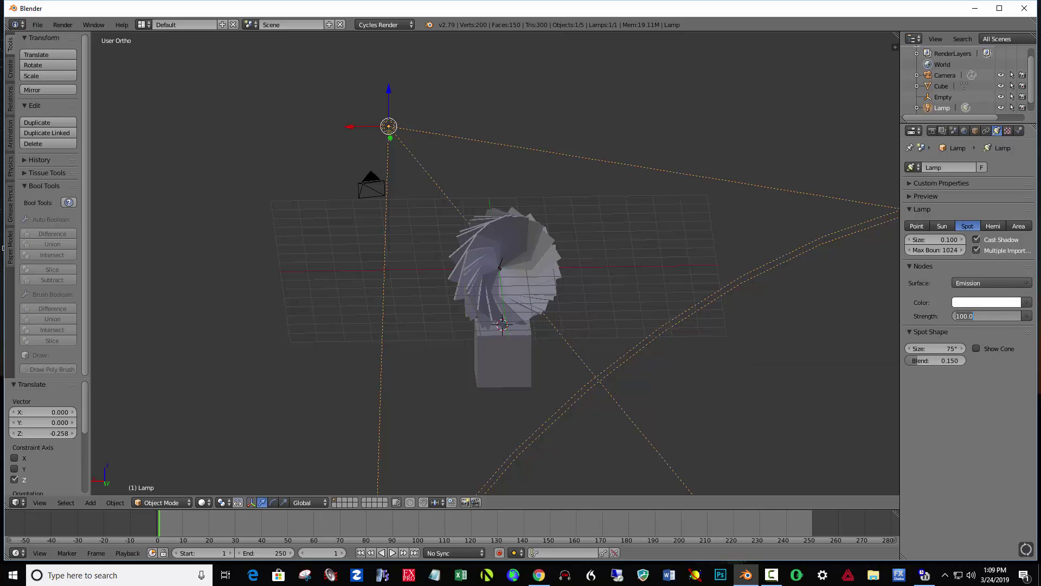
text(2500)
key(Return)
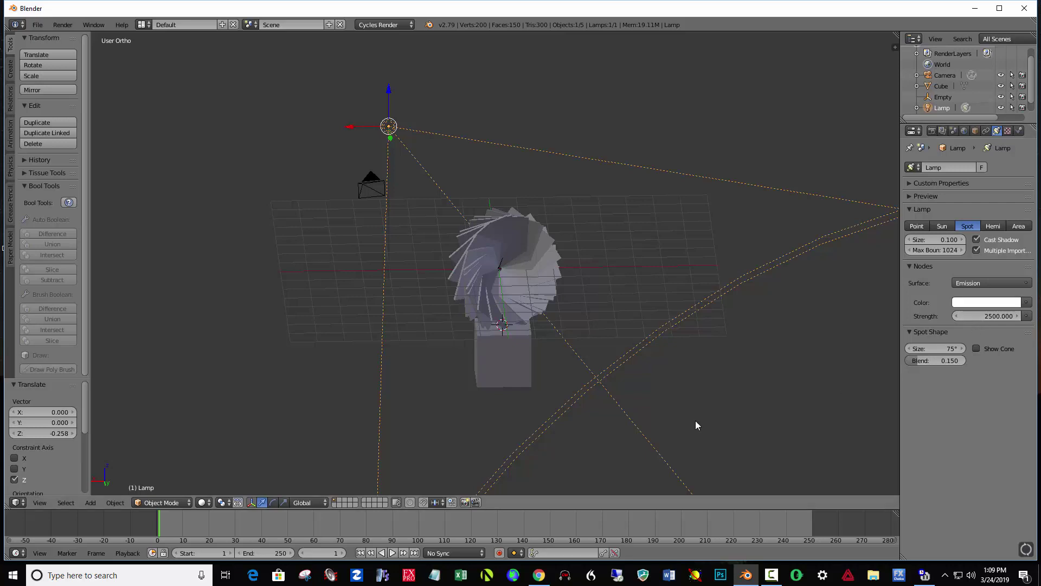
- Move the spot lamp about 9.2 along the Y axis and rotate it about 26° to aim it at the sculpture
middle_drag(695, 421, 768, 428)
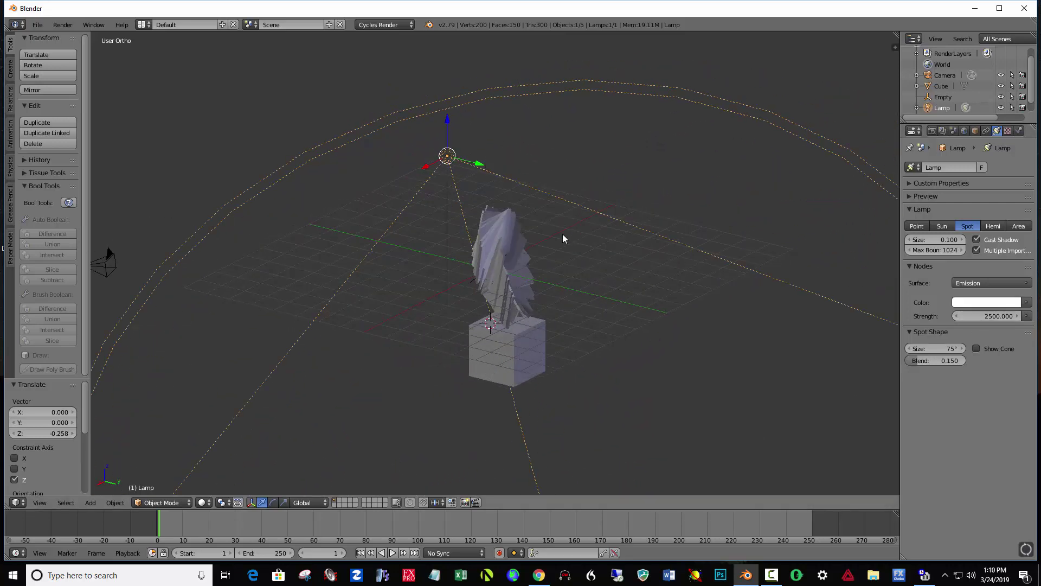
drag(478, 163, 683, 230)
mouse_move(622, 364)
middle_down()
mouse_move(668, 371)
mouse_move(651, 379)
mouse_move(655, 397)
mouse_move(689, 347)
mouse_move(664, 353)
middle_up()
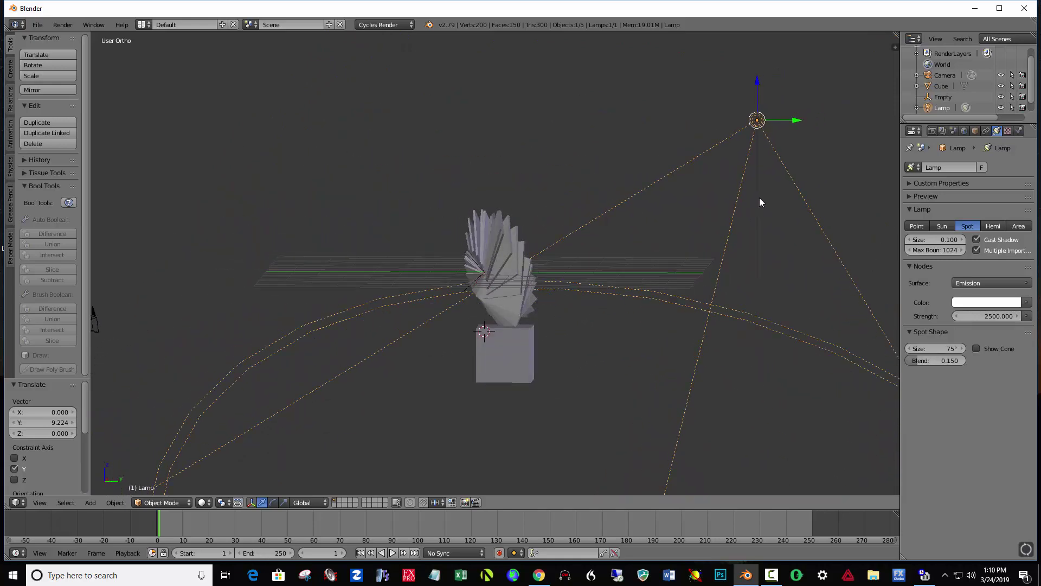
key(r)
click(725, 193)
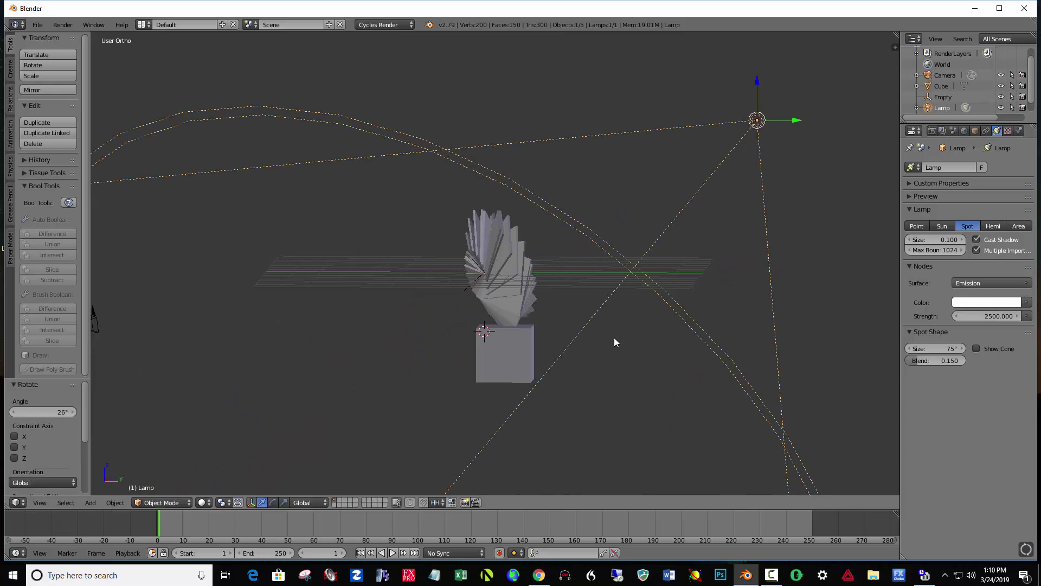
- Add a plane at the base of the cube and scale it by 100 as a floor
middle_drag(615, 339, 623, 348)
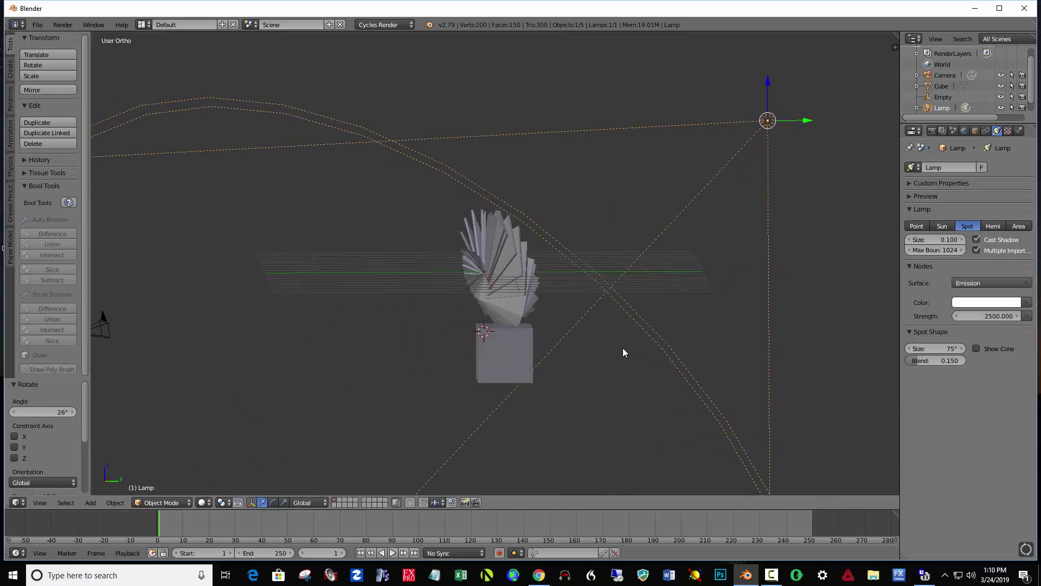
click(504, 384)
key(shift+a)
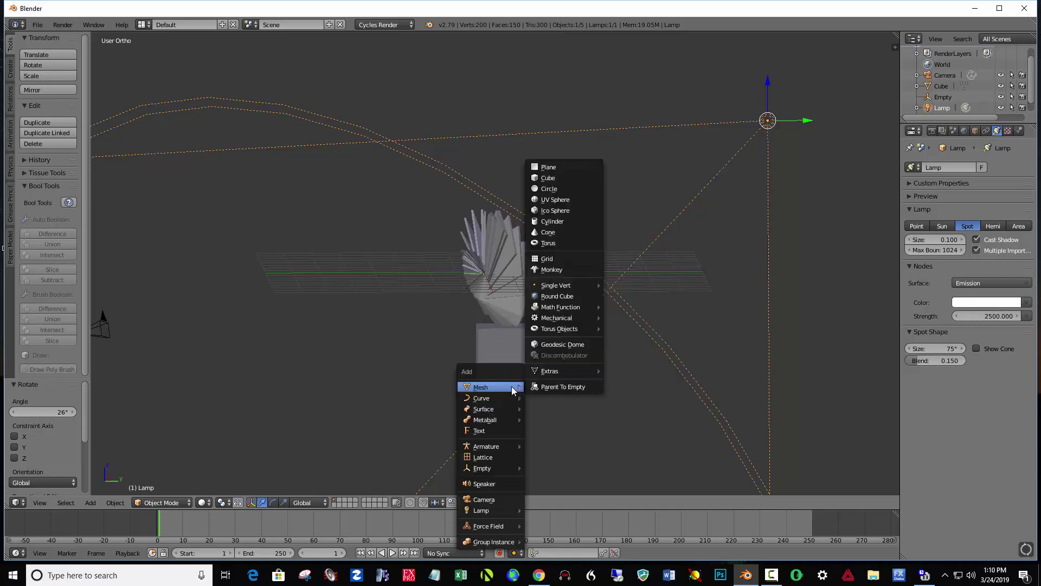
click(560, 172)
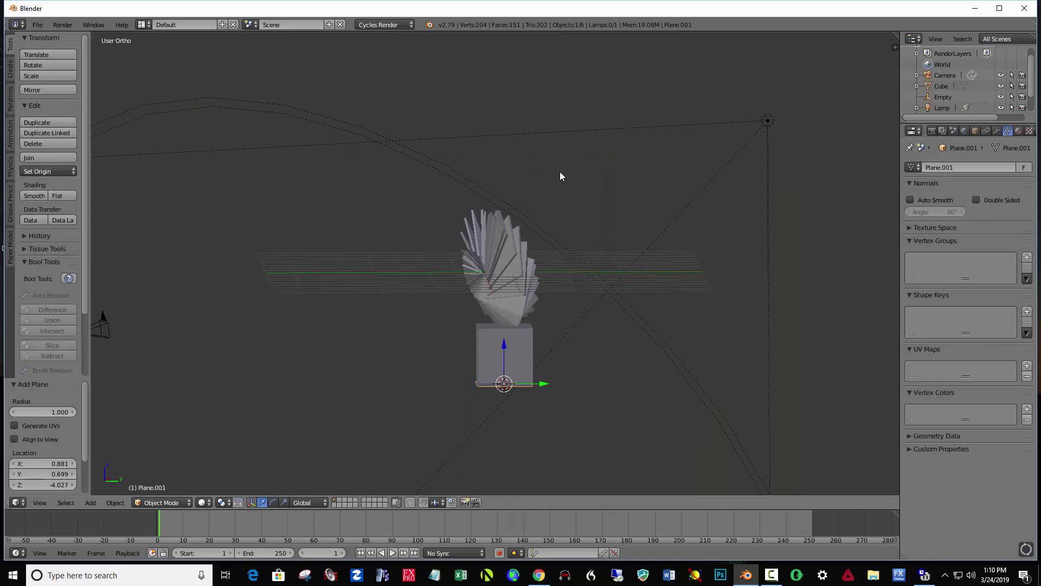
text(s)
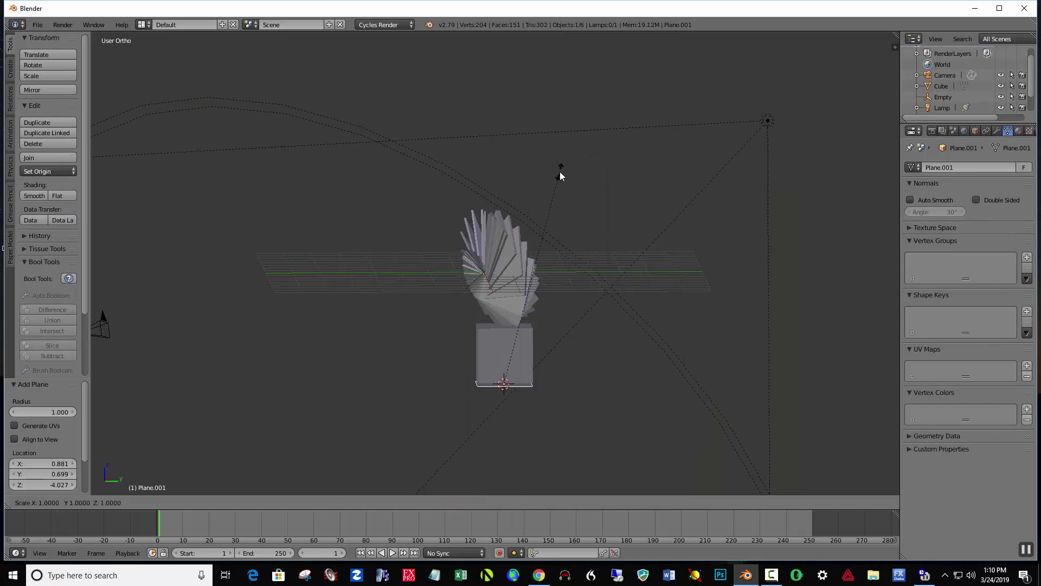
text(100)
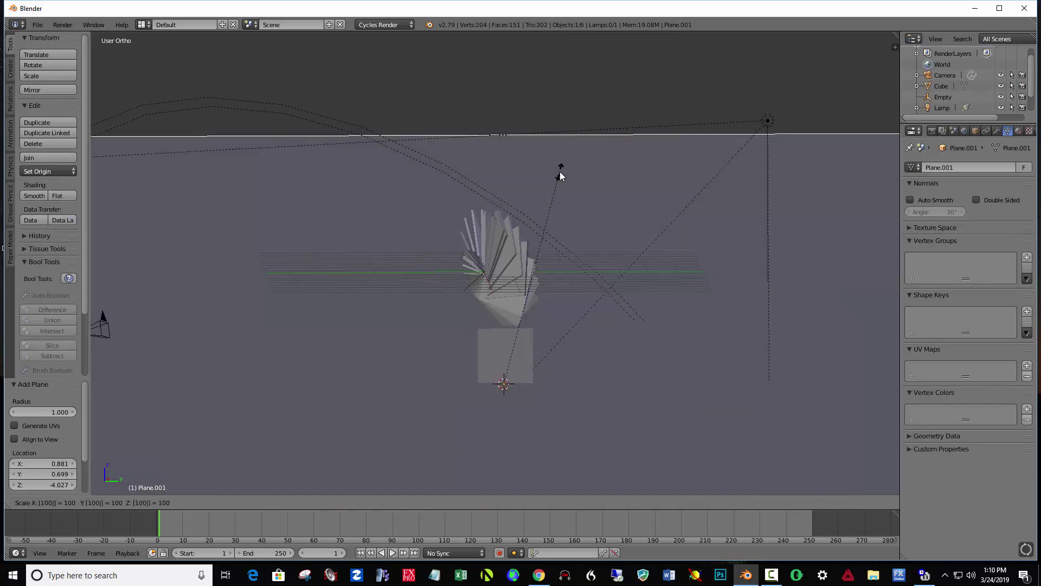
key(Return)
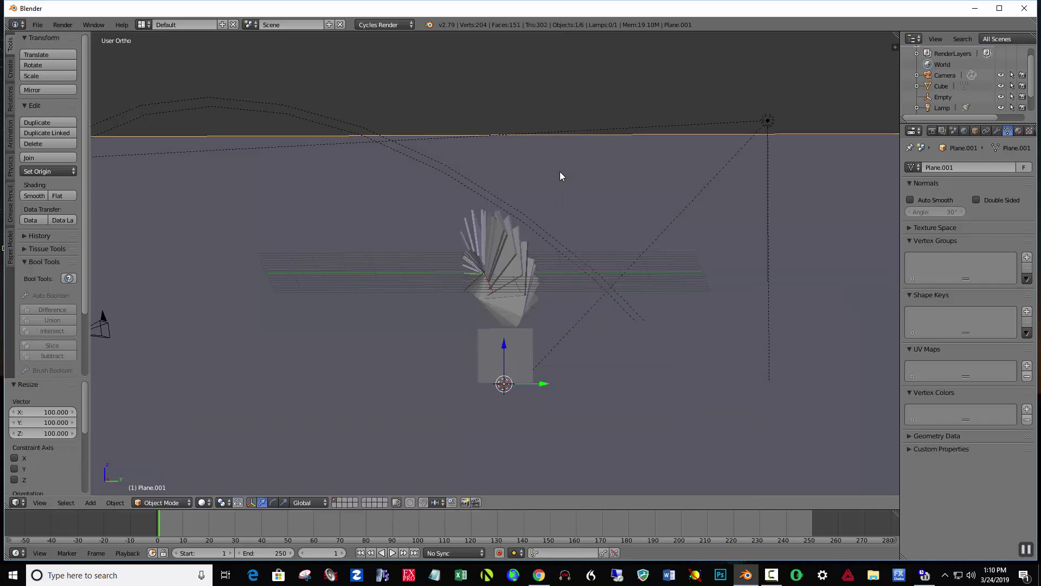
- Preview the lighting and shadows in Rendered viewport shading from different angles, and return to Solid shading
middle_drag(674, 324, 669, 320)
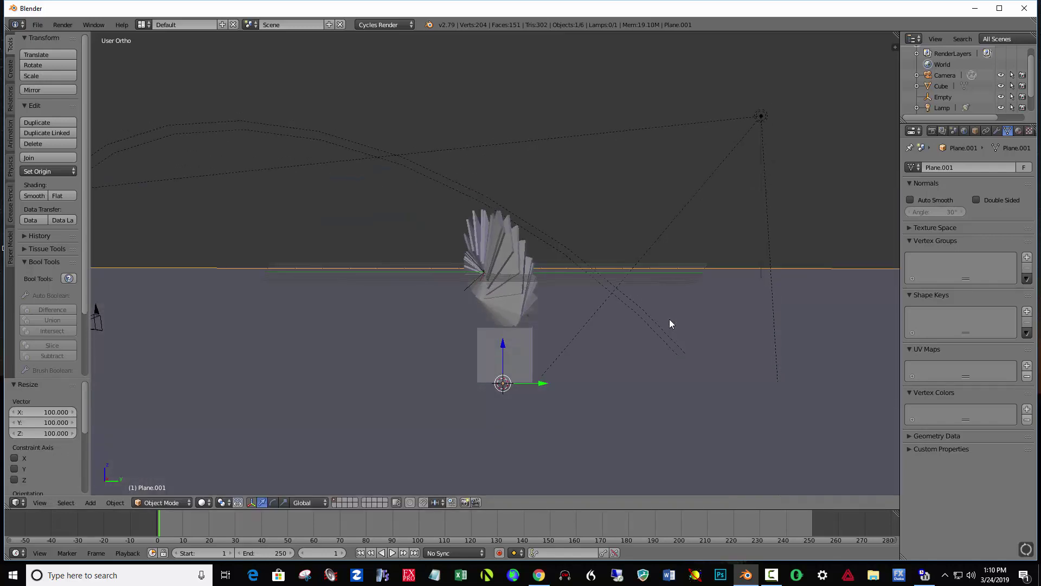
click(204, 503)
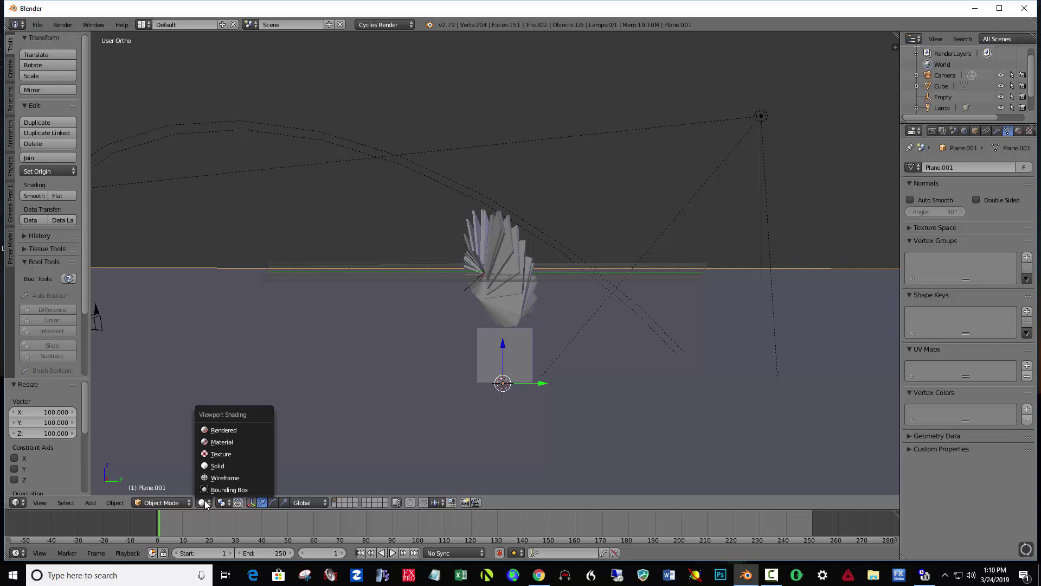
click(219, 429)
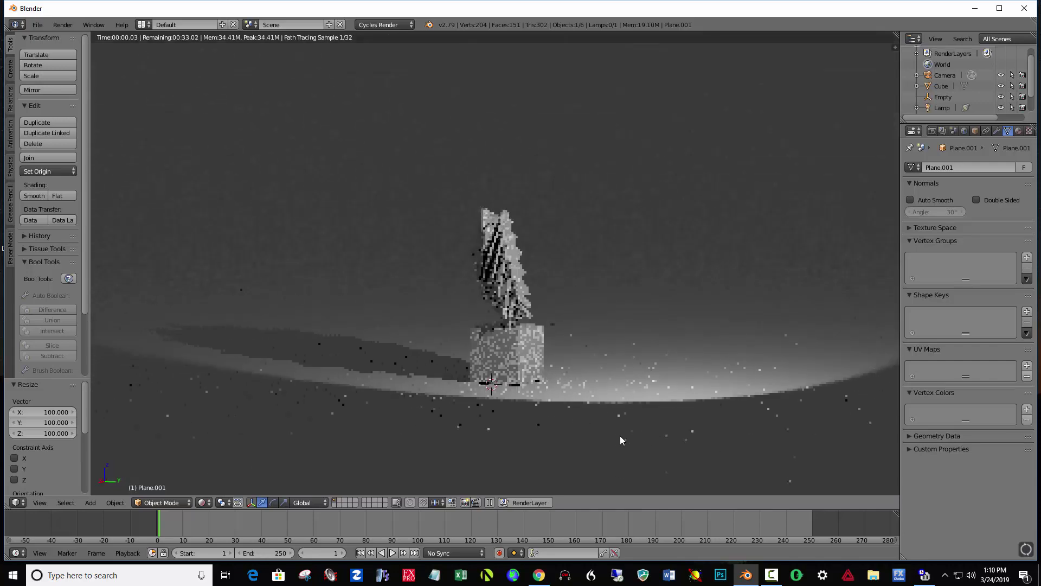
mouse_move(649, 428)
middle_down()
mouse_move(639, 430)
mouse_move(664, 431)
middle_up()
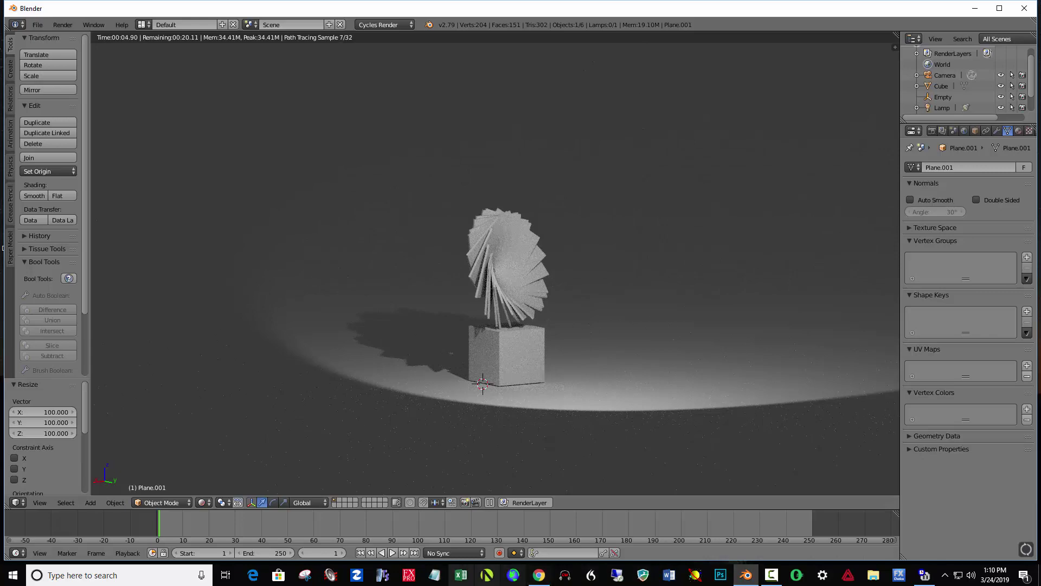
click(206, 503)
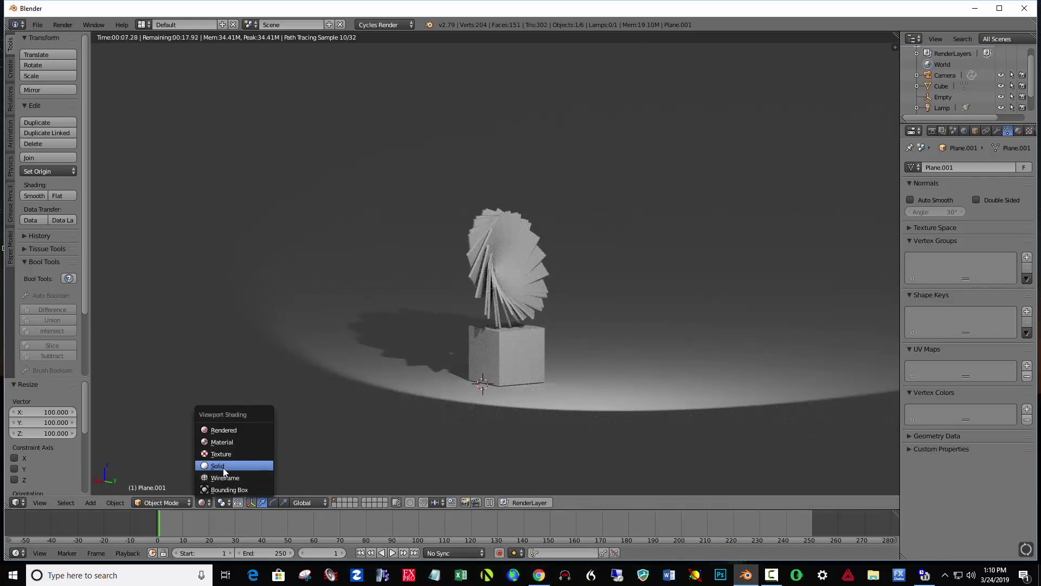
click(221, 466)
- Look through the camera, switch the viewport to Rendered shading and open the render settings
key(KP_0)
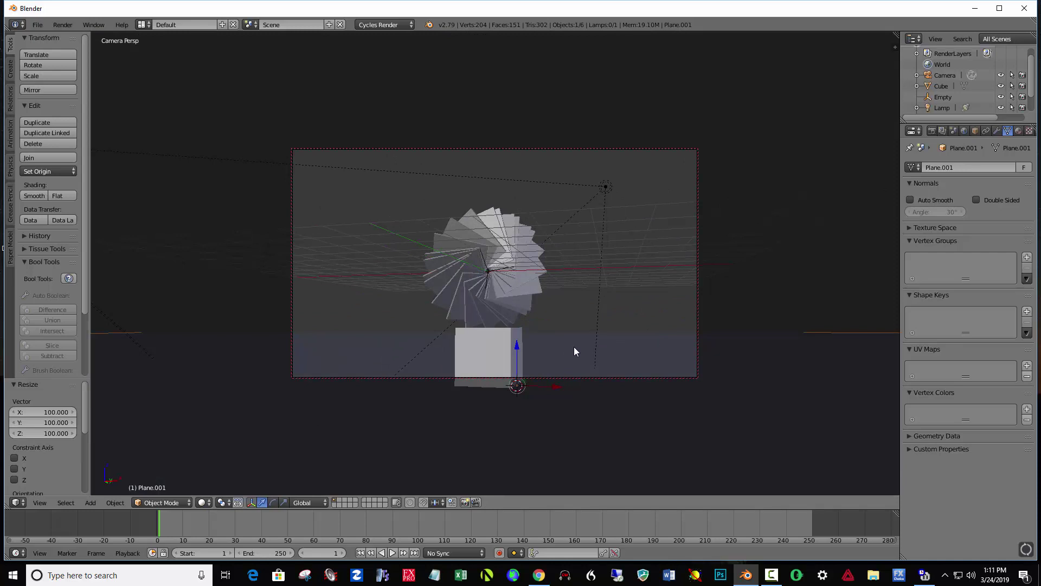
key(n)
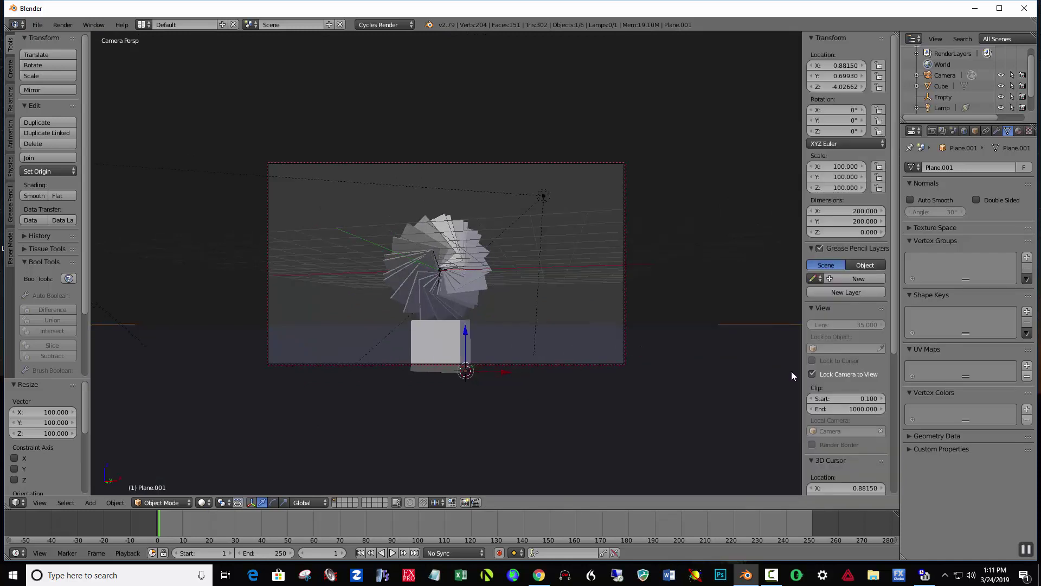
key(n)
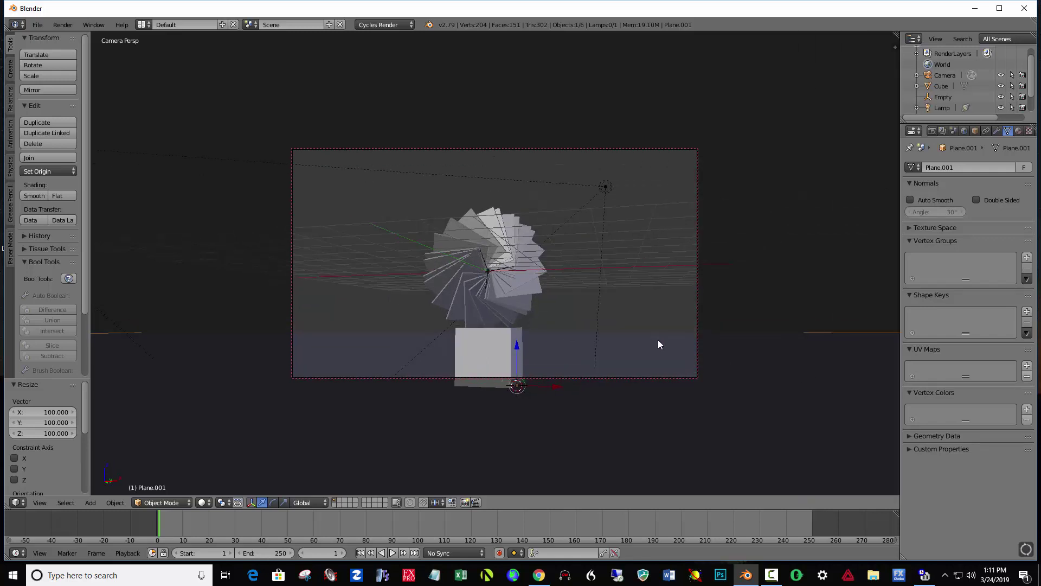
click(206, 502)
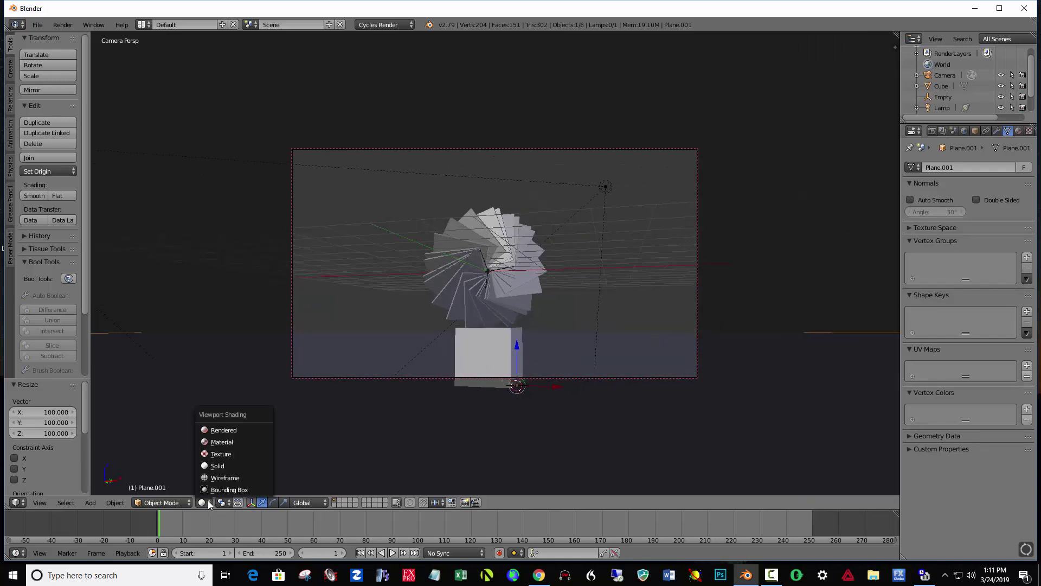
click(224, 430)
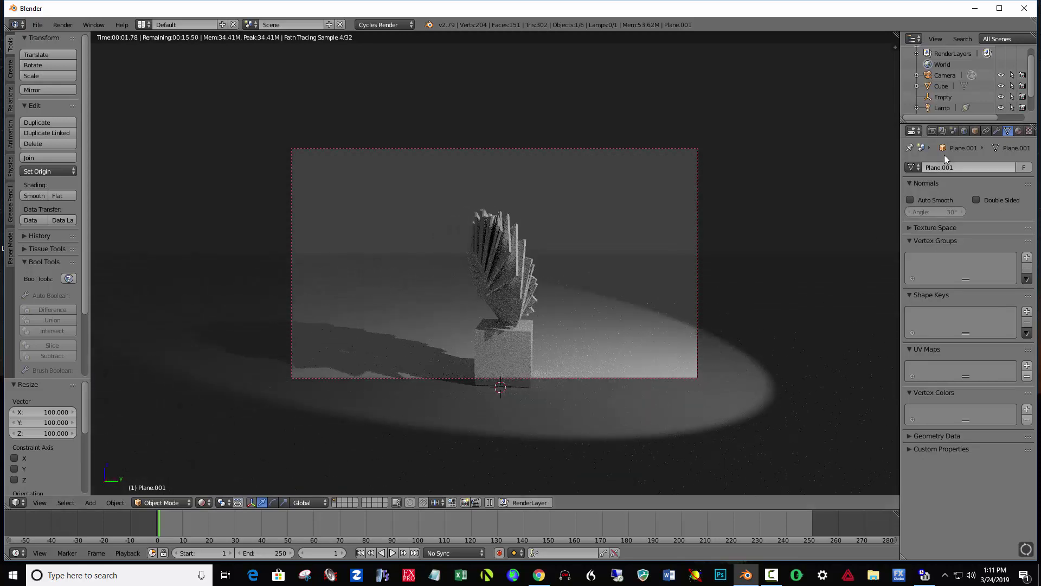
click(932, 132)
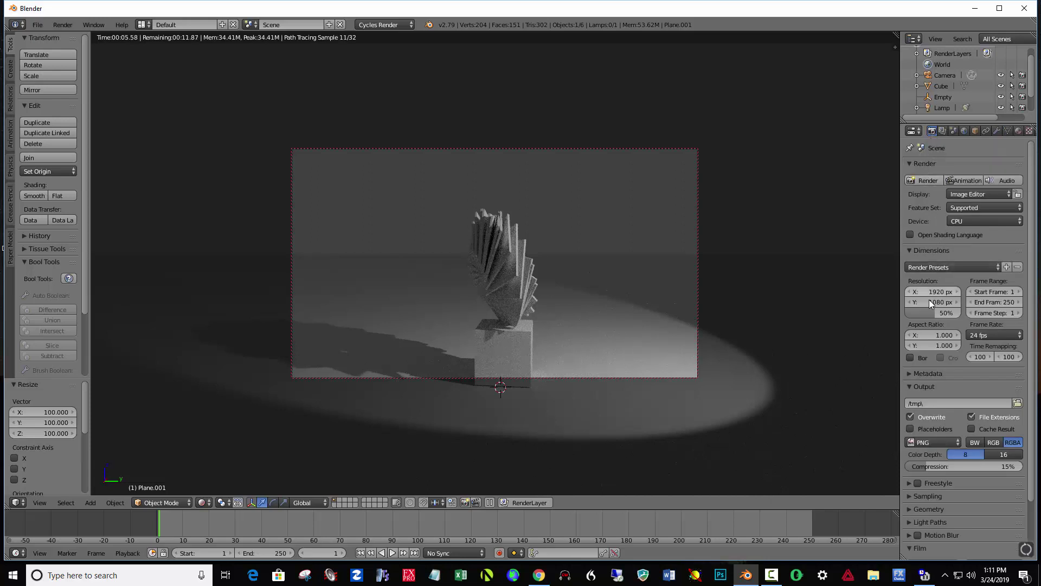
- Set the render resolution to 1473 × 1287 px and reframe the camera around the sculpture and pedestal
mouse_move(942, 294)
mouse_down()
mouse_move(889, 294)
mouse_move(946, 302)
mouse_up()
scroll(610, 310, up, 2)
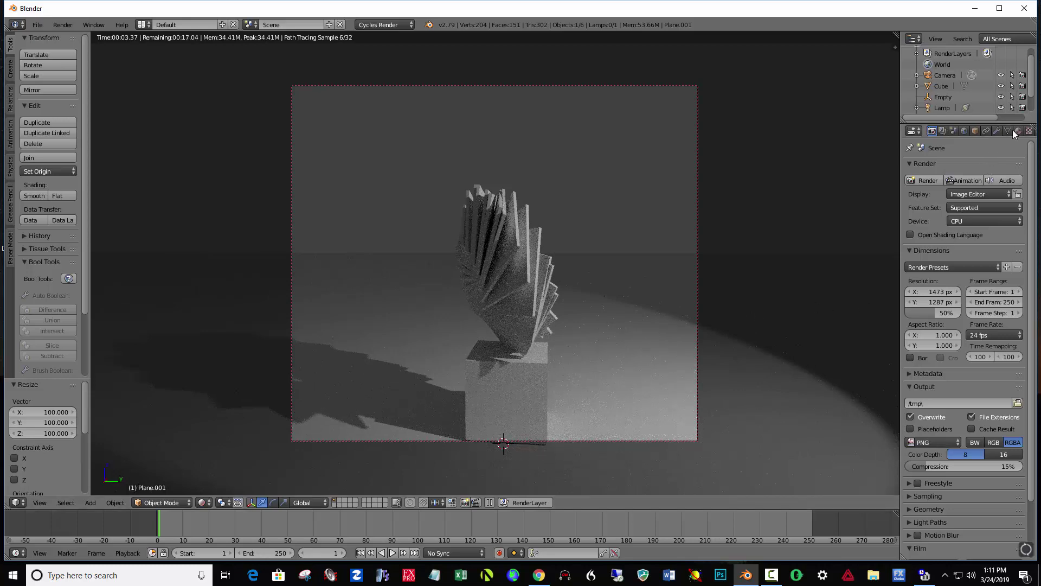
scroll(633, 314, up, 1)
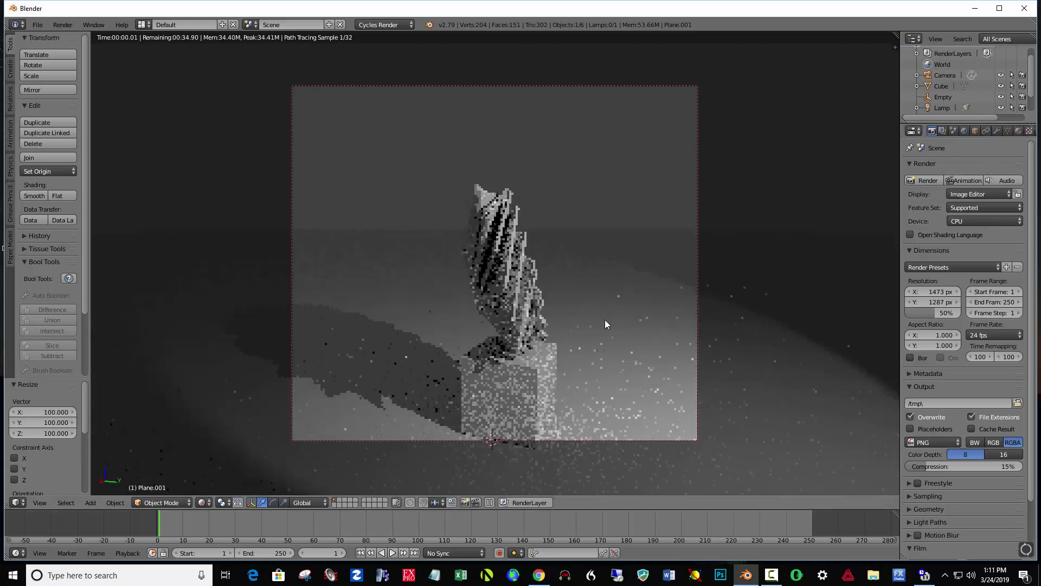
scroll(605, 320, up, 1)
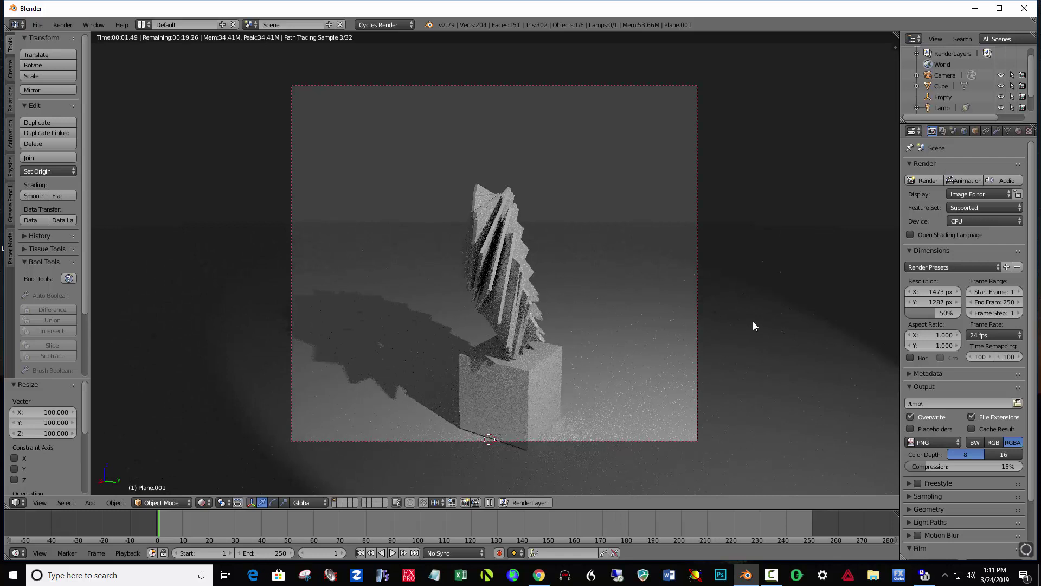
- Set the spot lamp's emission strength to 4000
click(948, 108)
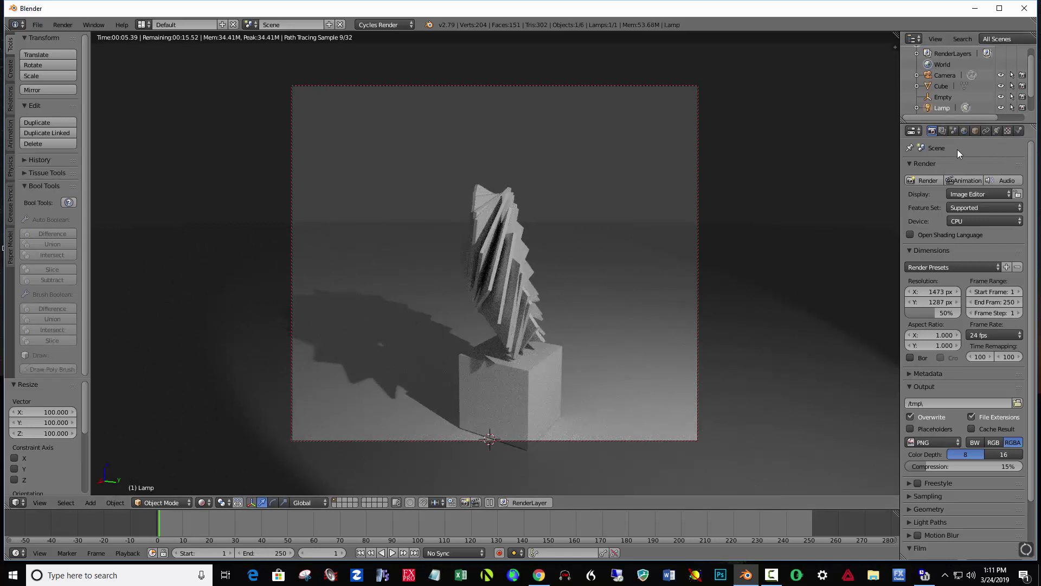
click(998, 131)
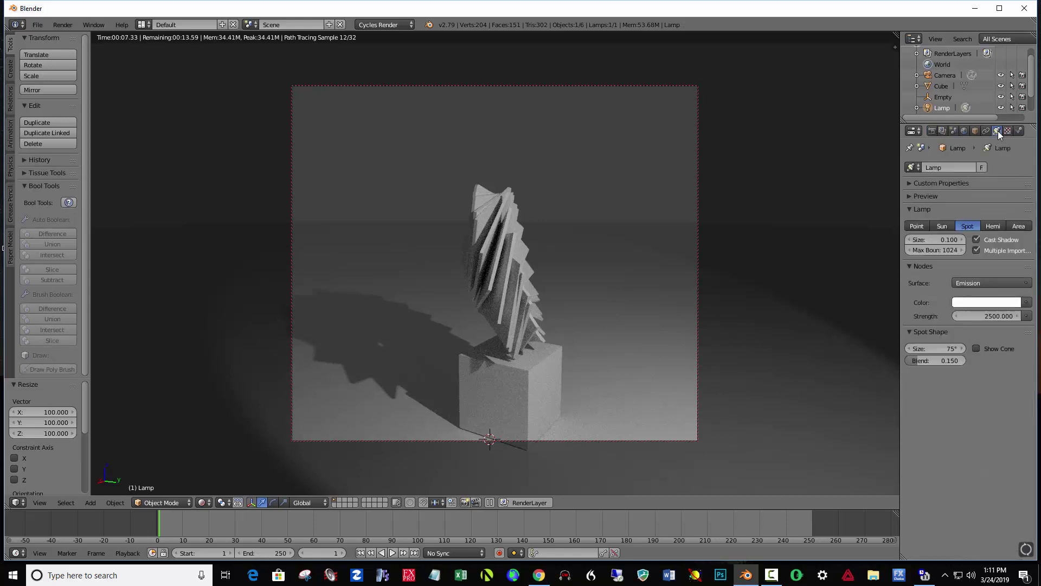
click(984, 317)
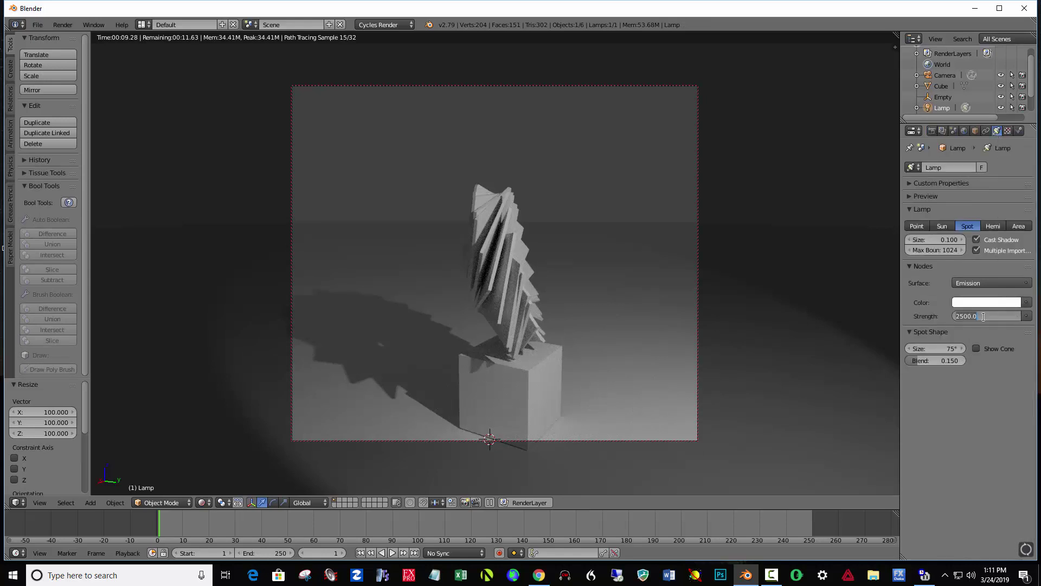
text(4000)
key(Return)
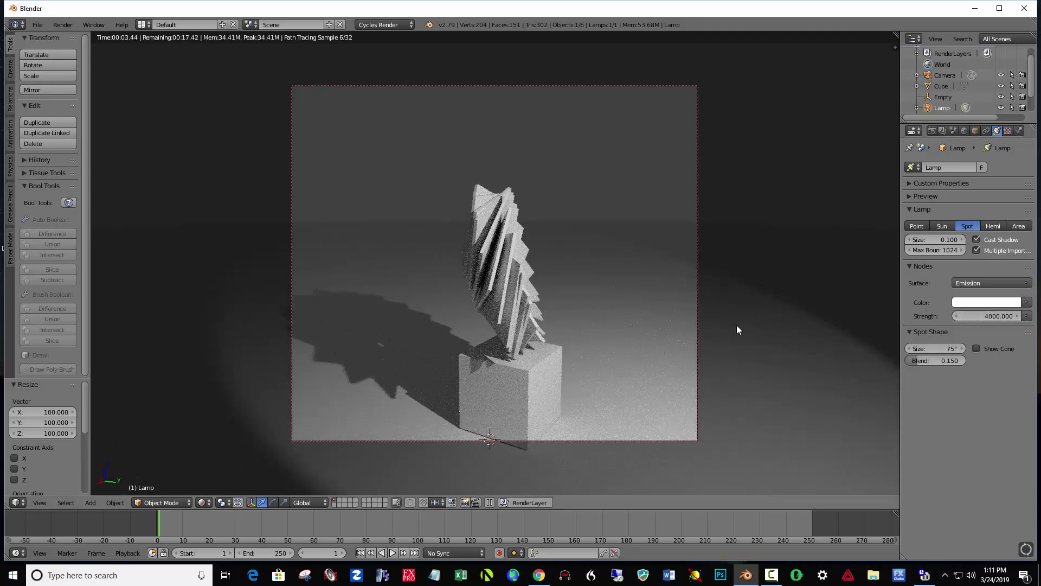
- Orbit the camera around the sculpture to check the brighter lighting and shadows from several sides
key(g)
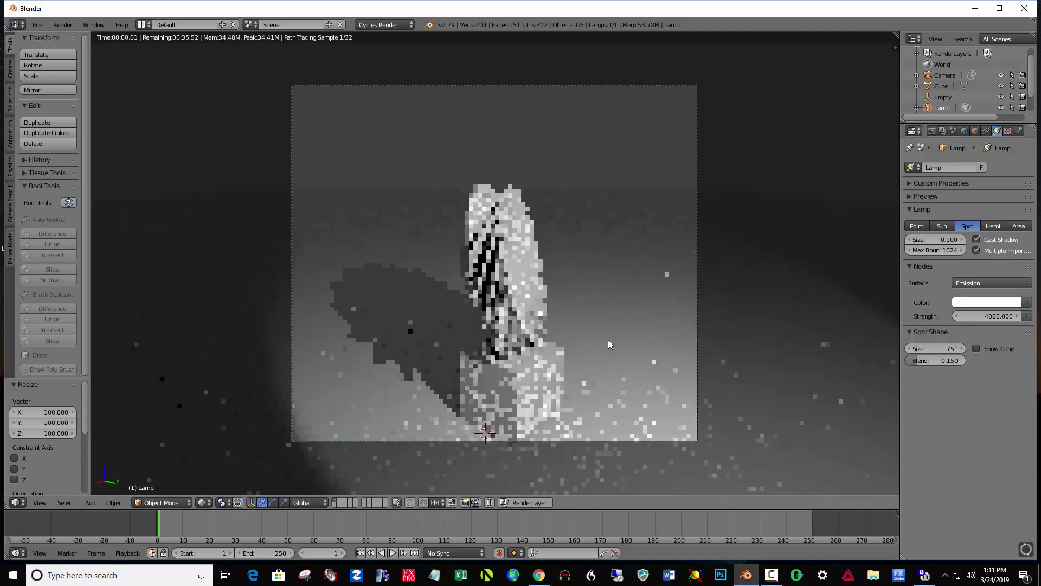
click(609, 343)
key(g)
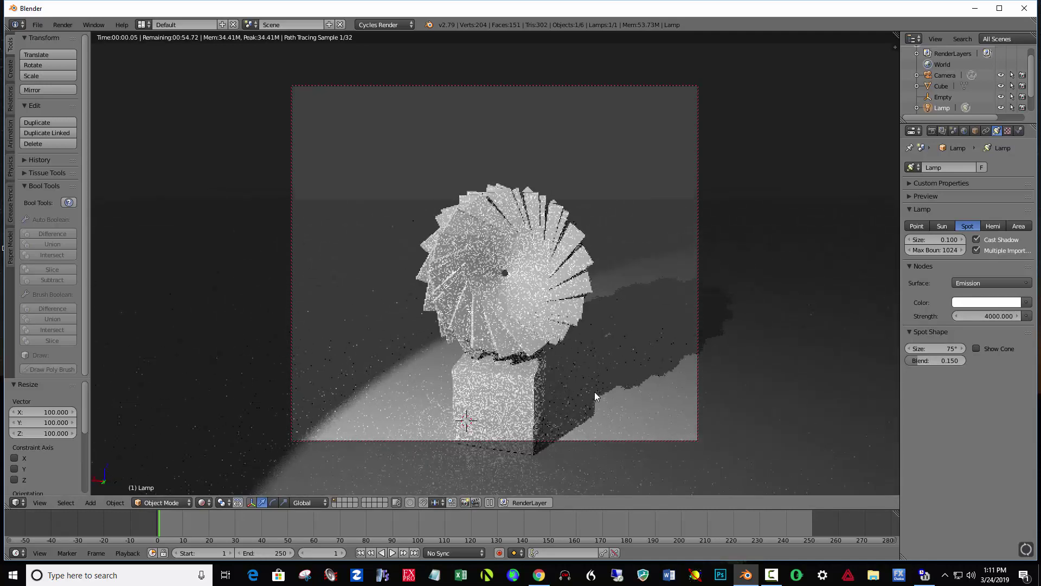
middle_drag(607, 380, 508, 365)
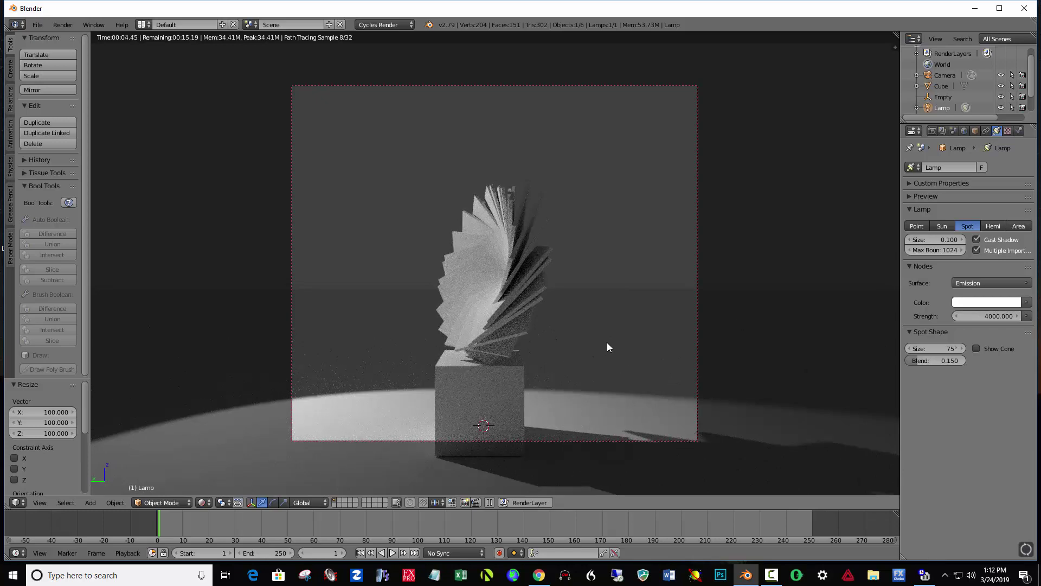
mouse_move(607, 343)
middle_down()
mouse_move(534, 332)
mouse_move(572, 342)
middle_up()
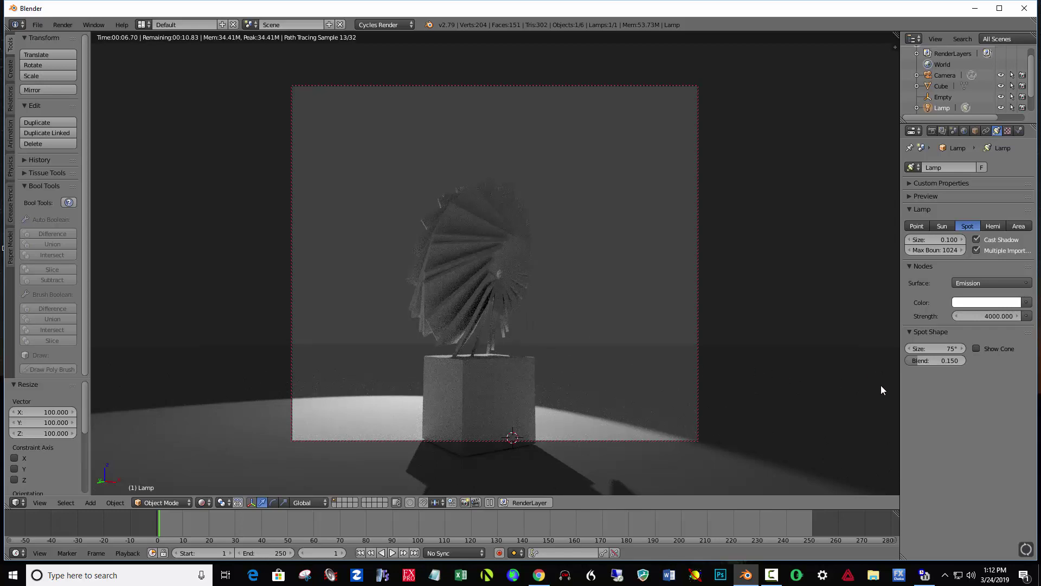
key(KP_0)
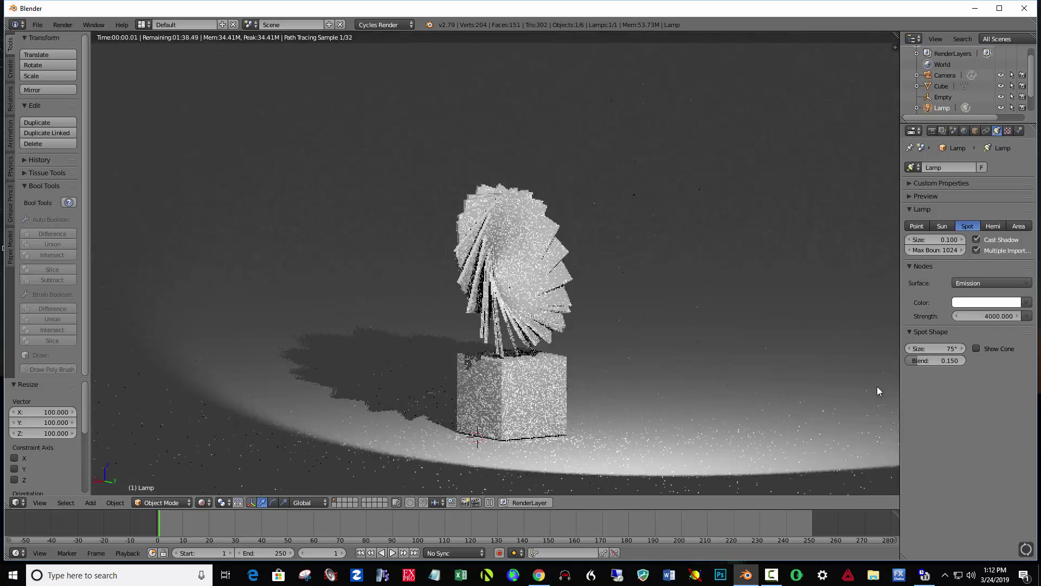
- Return to Solid shading and, in top view, move the spot lamp along Y and about -3.6 along X until it sits above the sculpture
click(210, 505)
click(226, 465)
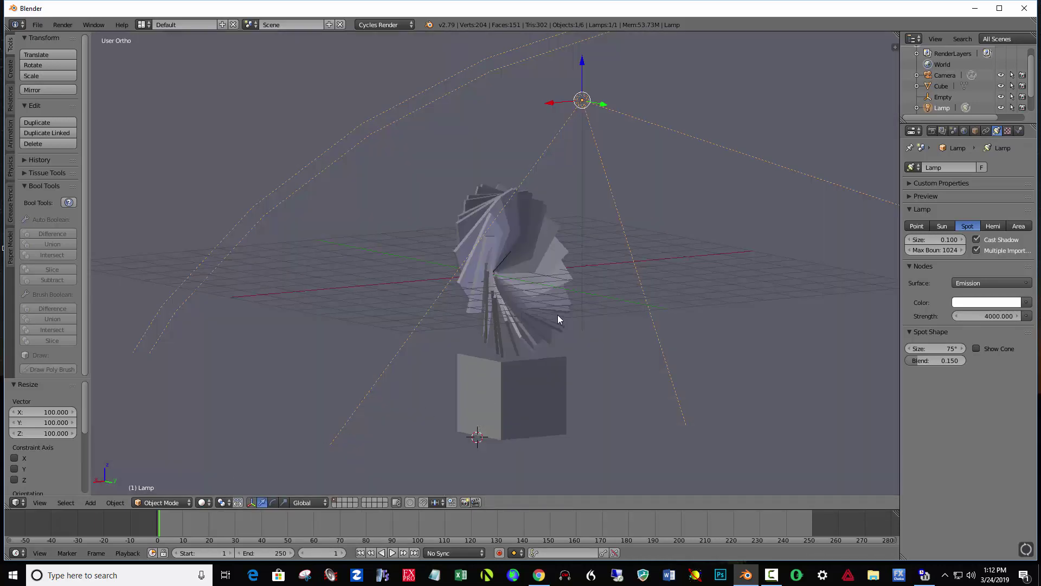
key(KP_7)
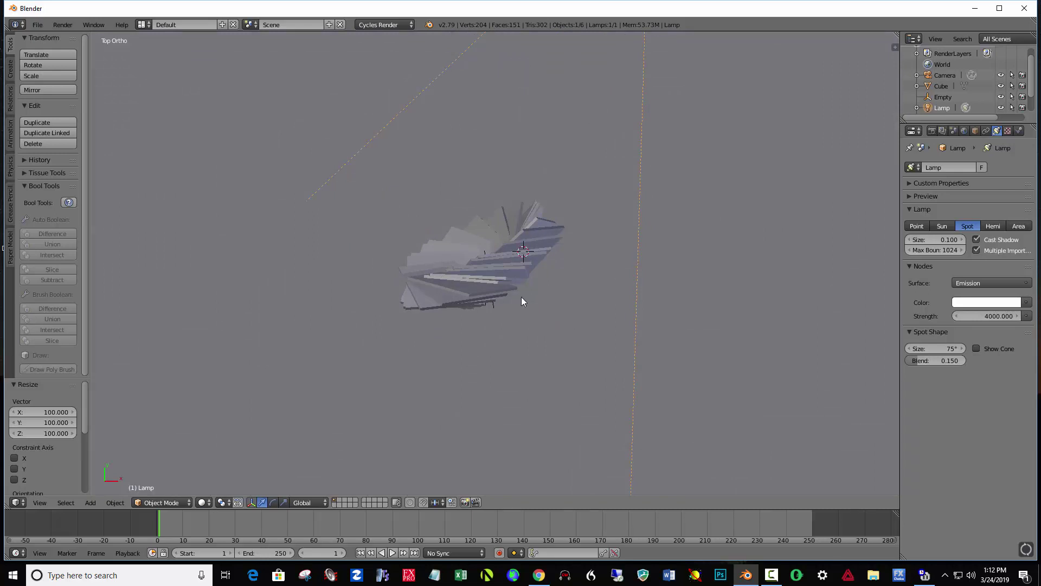
scroll(522, 301, down, 3)
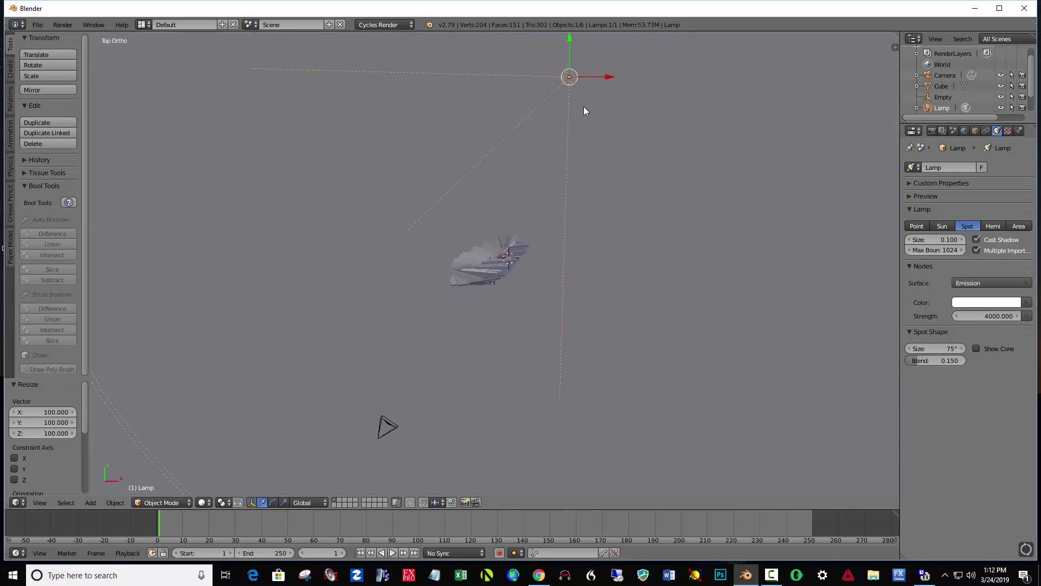
drag(571, 36, 521, 208)
drag(610, 244, 544, 267)
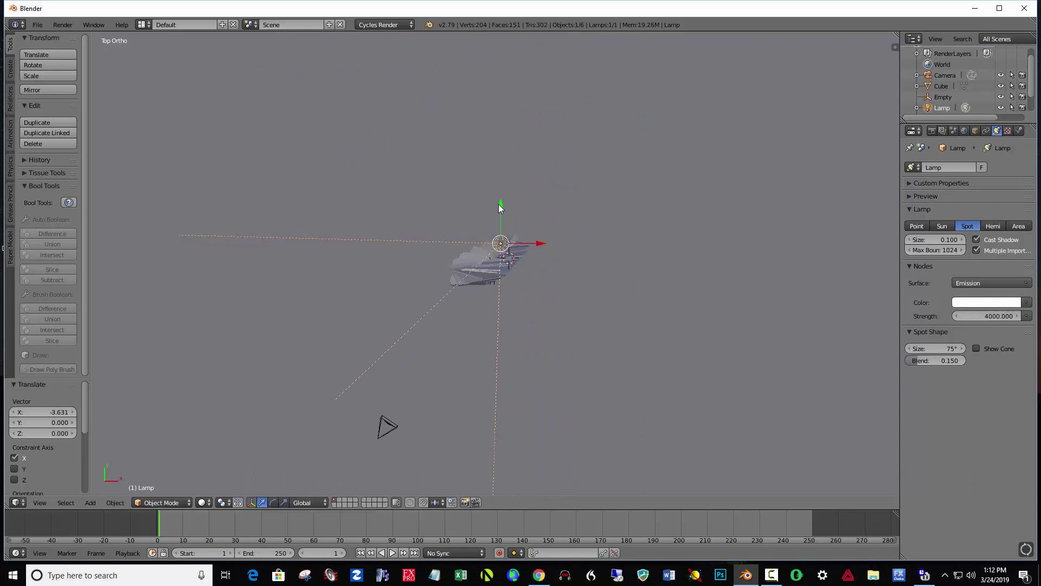
drag(500, 208, 499, 216)
- Aim the spot lamp straight down by rotating it about -37.1° in front view and about -31.2° in right view
key(KP_1)
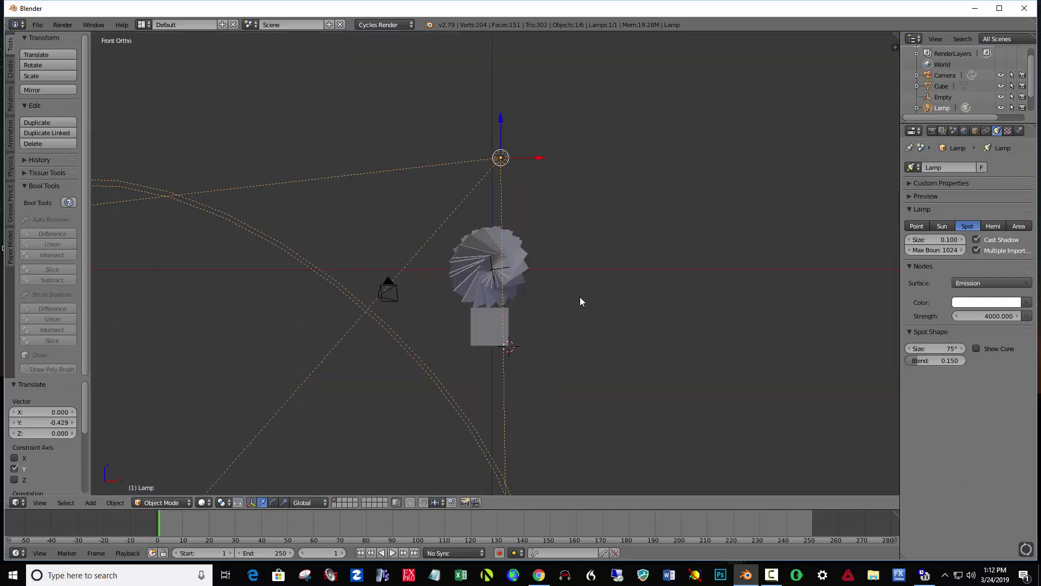
key(r)
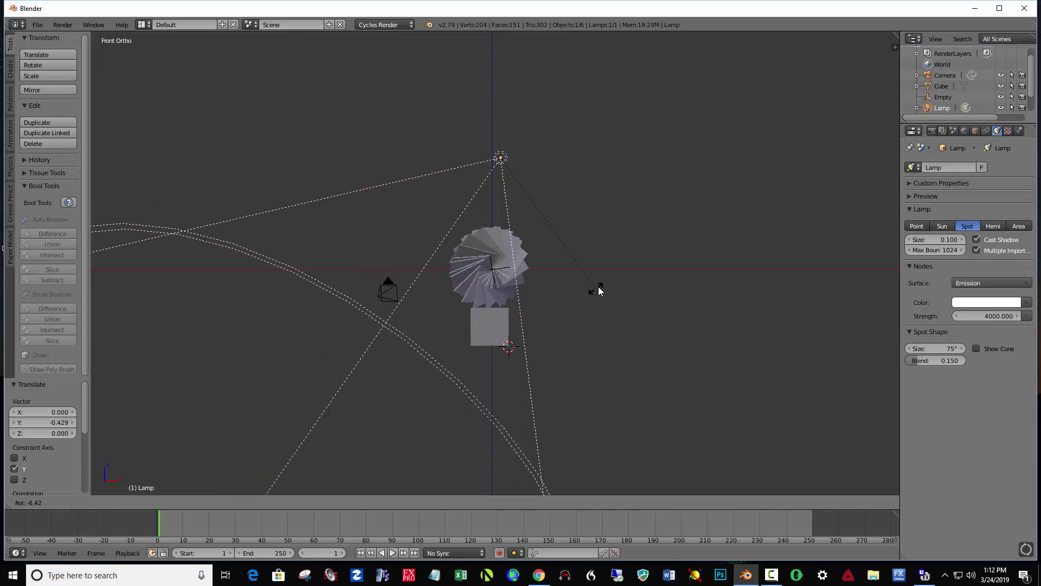
click(656, 225)
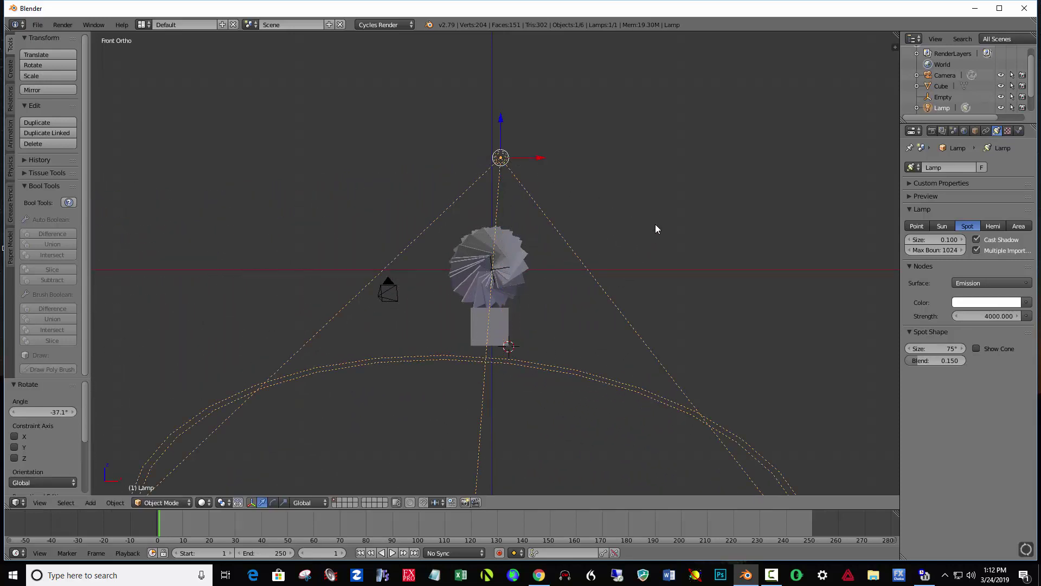
key(KP_3)
key(r)
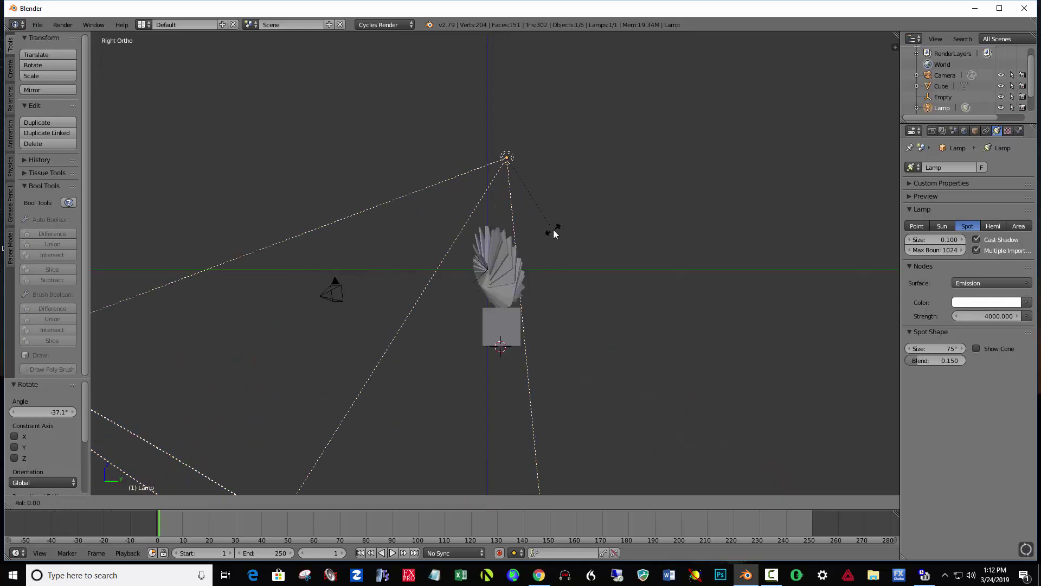
click(600, 204)
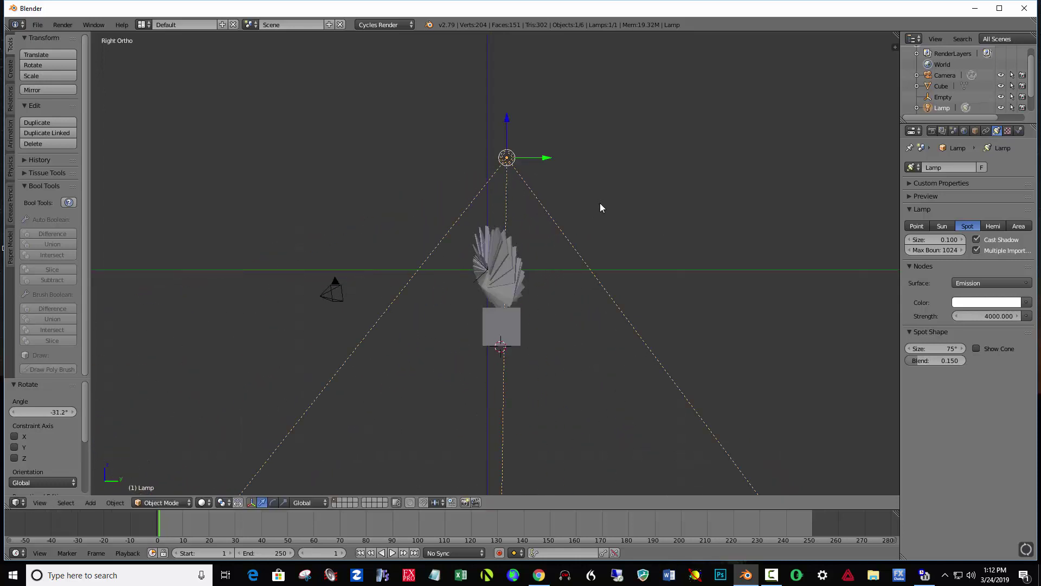
- Preview the overhead lighting through the camera in Rendered shading, orbiting around the sculpture to compare angles
key(KP_0)
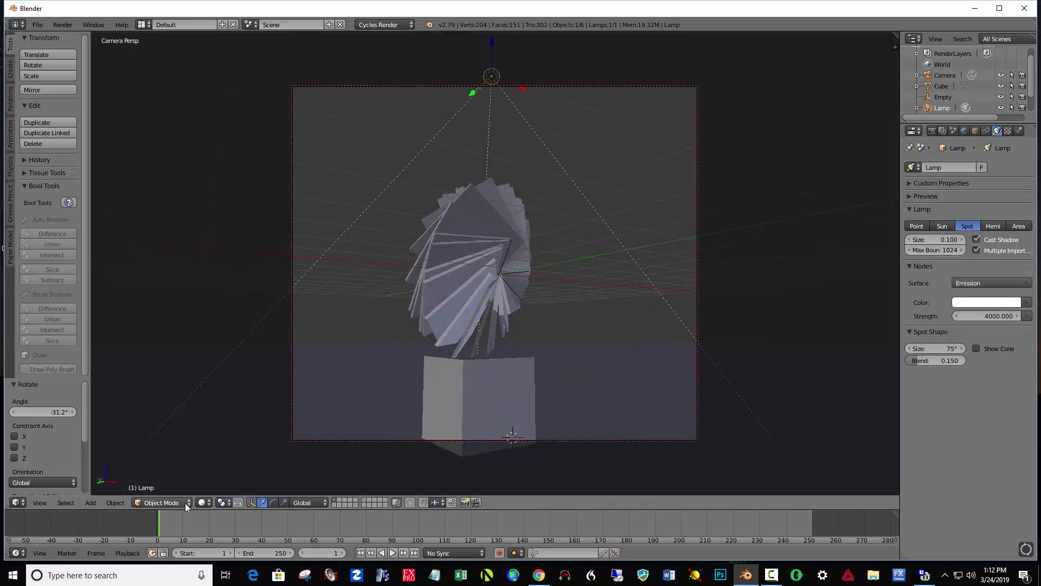
click(208, 503)
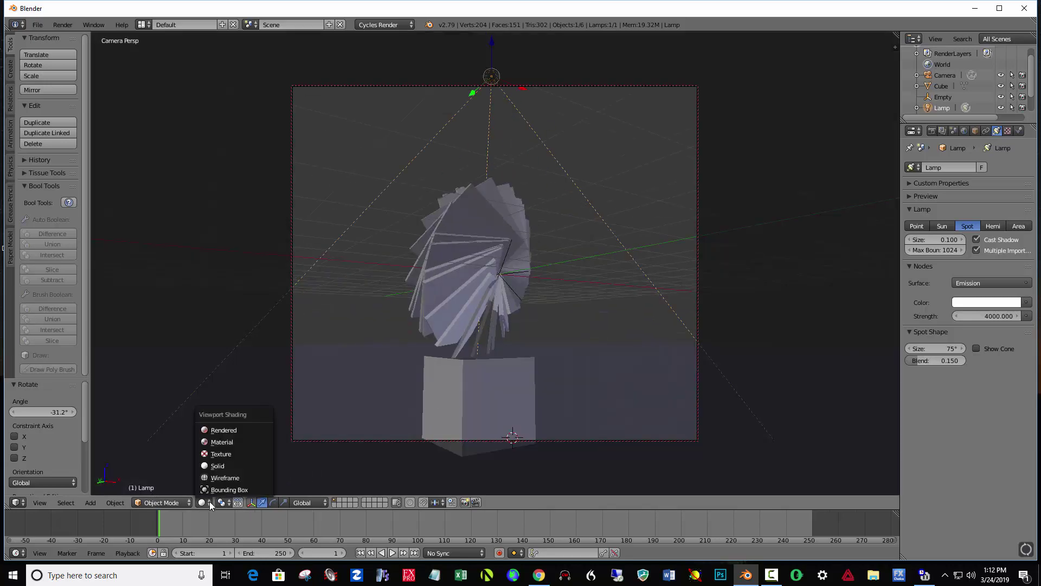
click(233, 432)
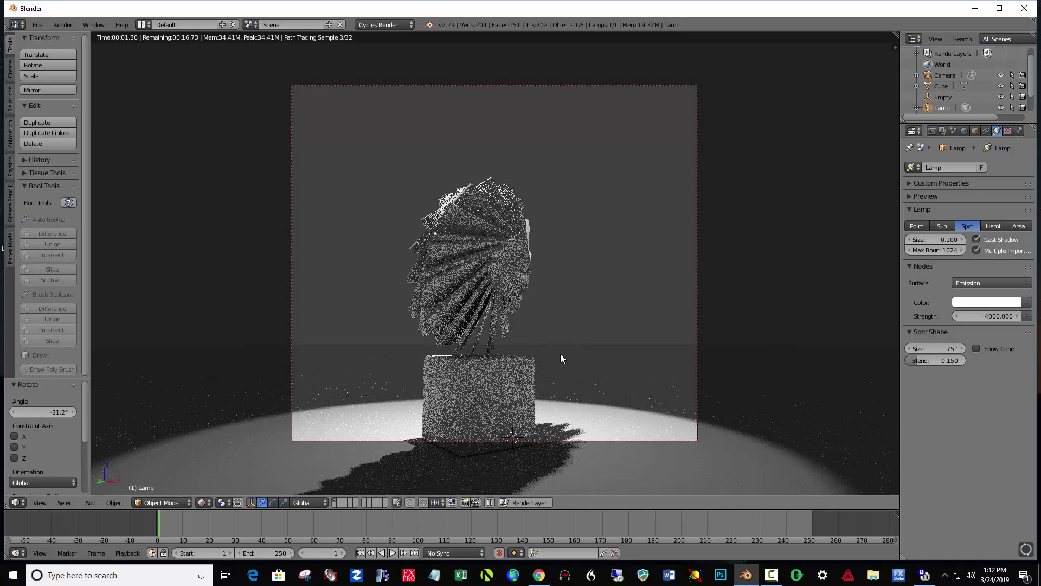
mouse_move(563, 356)
middle_down()
mouse_move(574, 356)
mouse_move(396, 363)
mouse_move(560, 343)
middle_up()
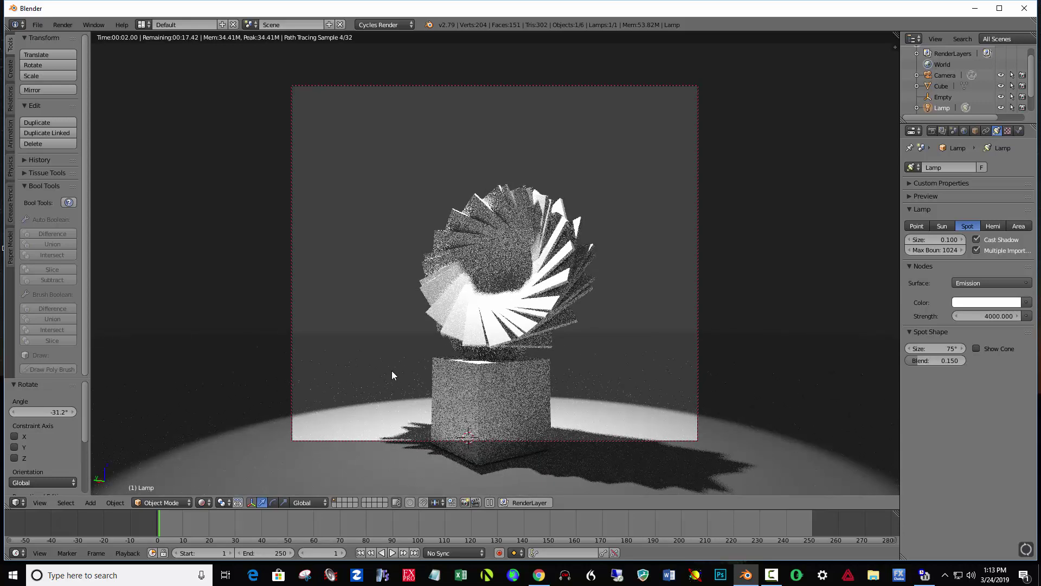
middle_drag(398, 372, 467, 374)
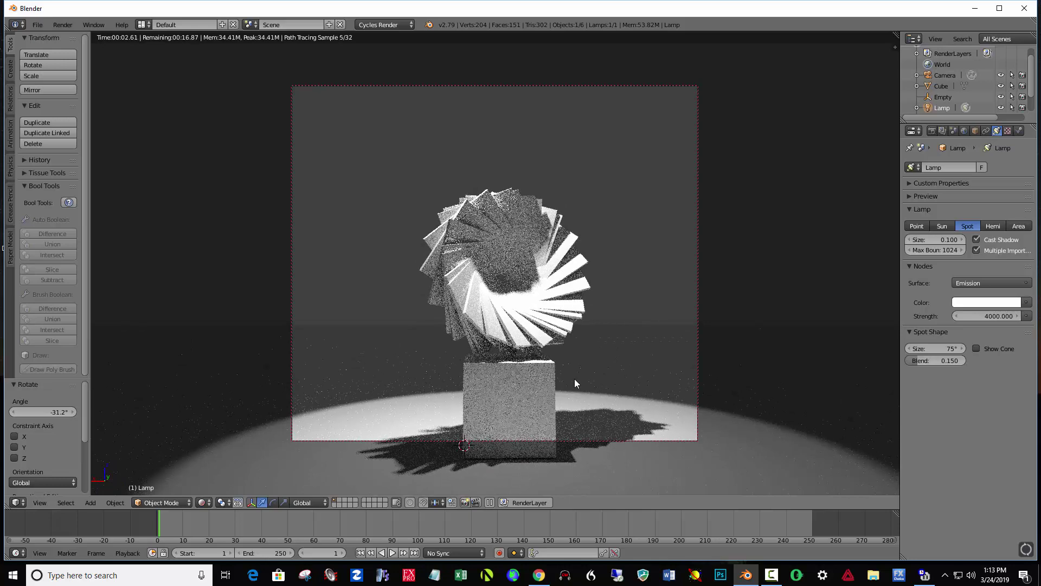
- Switch back to Solid shading and, in top view, move the spot lamp about -1.15 along X and 0.62 along Y
click(204, 502)
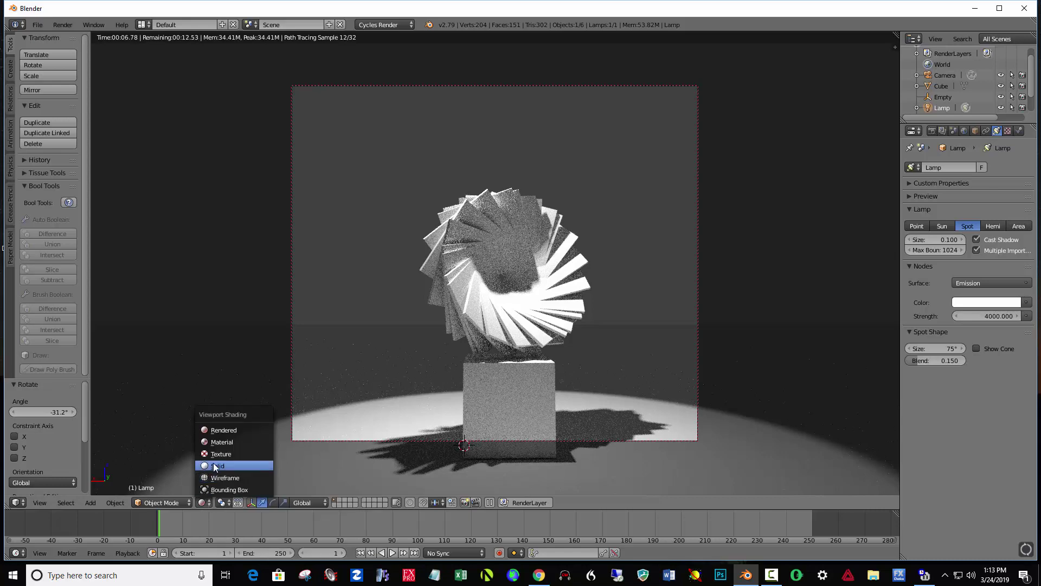
click(216, 465)
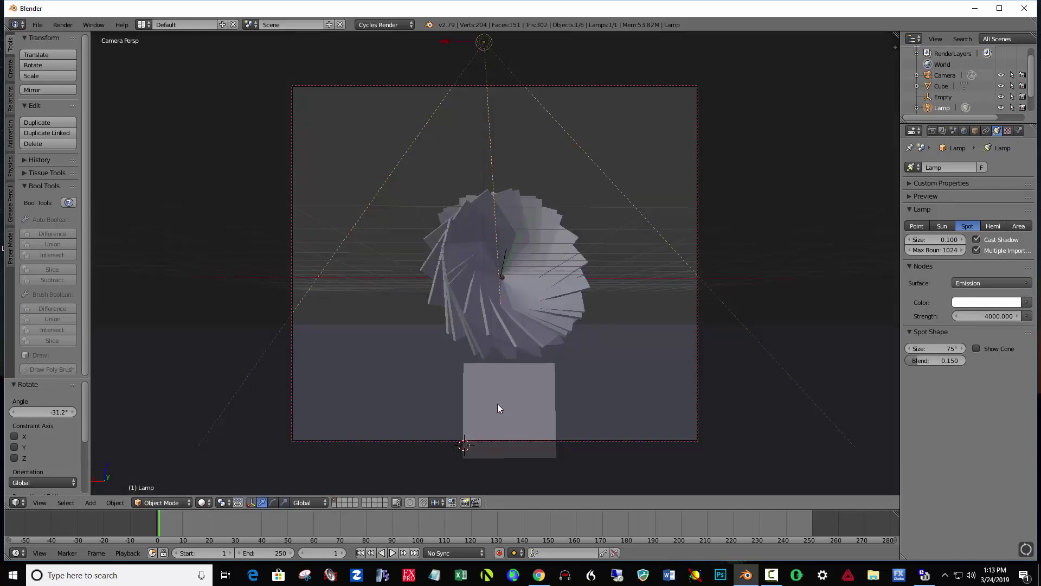
key(KP_7)
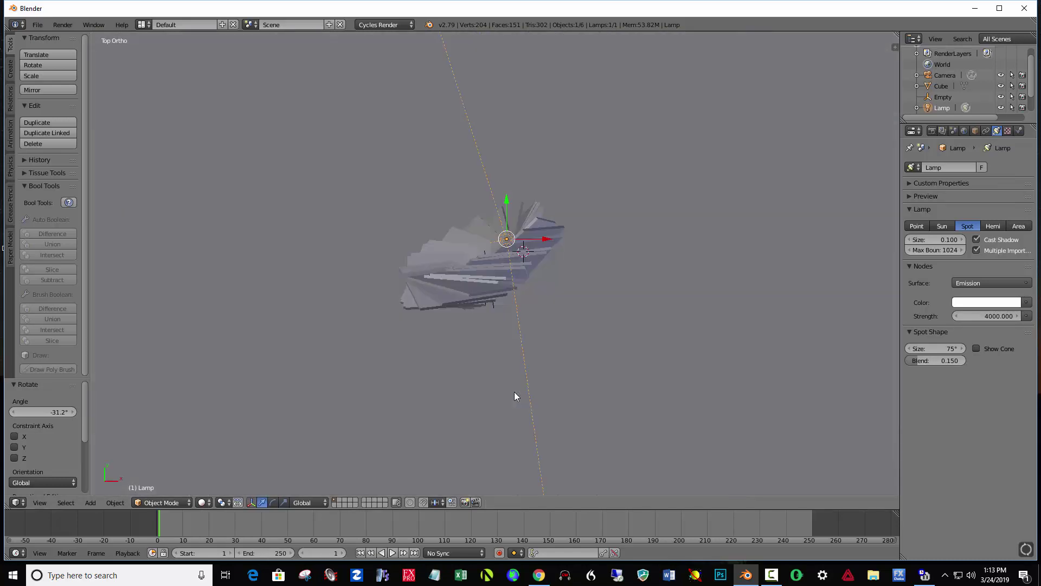
scroll(487, 372, down, 2)
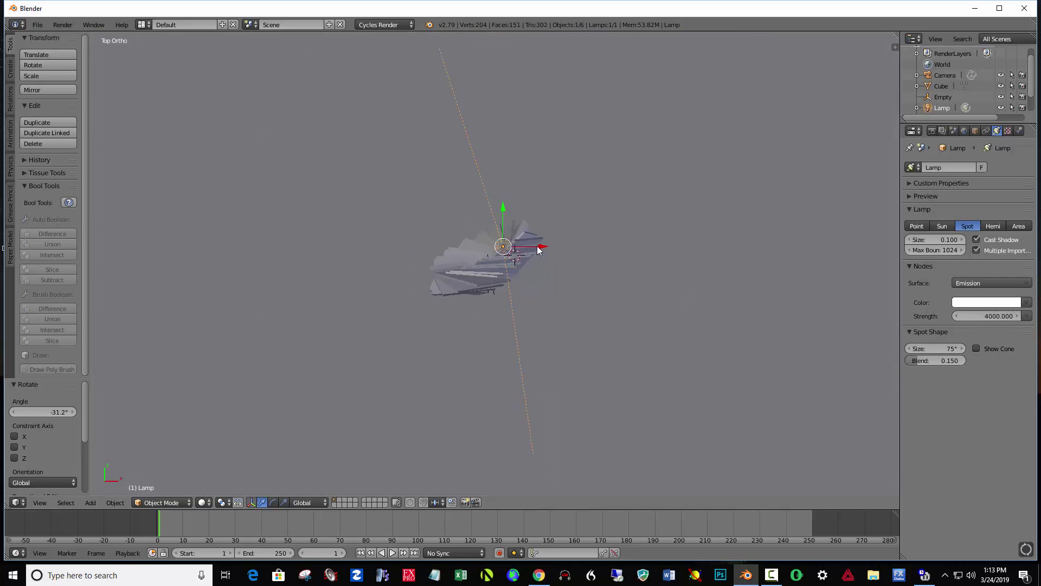
drag(539, 245, 507, 245)
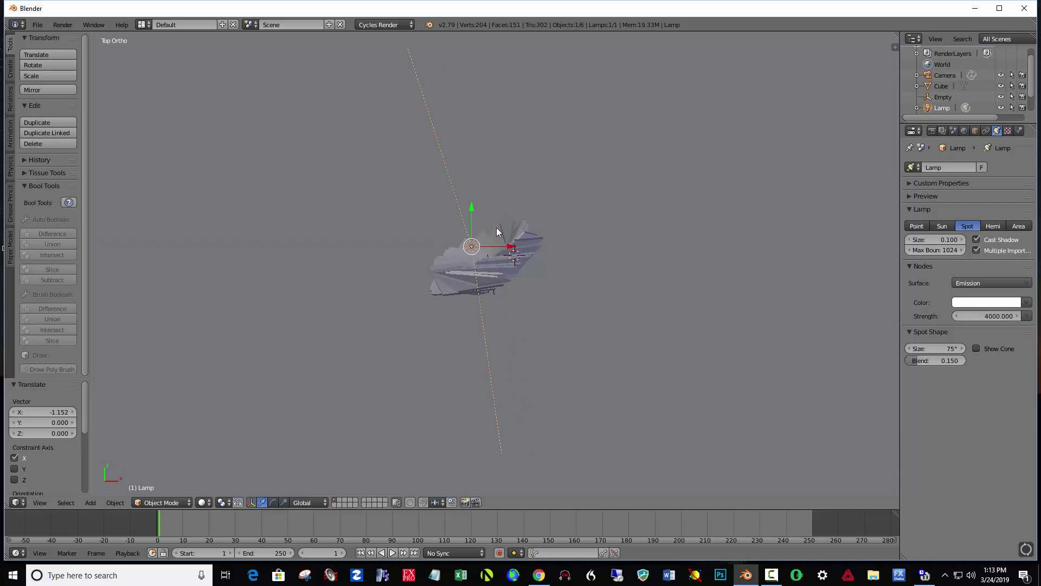
drag(472, 206, 472, 190)
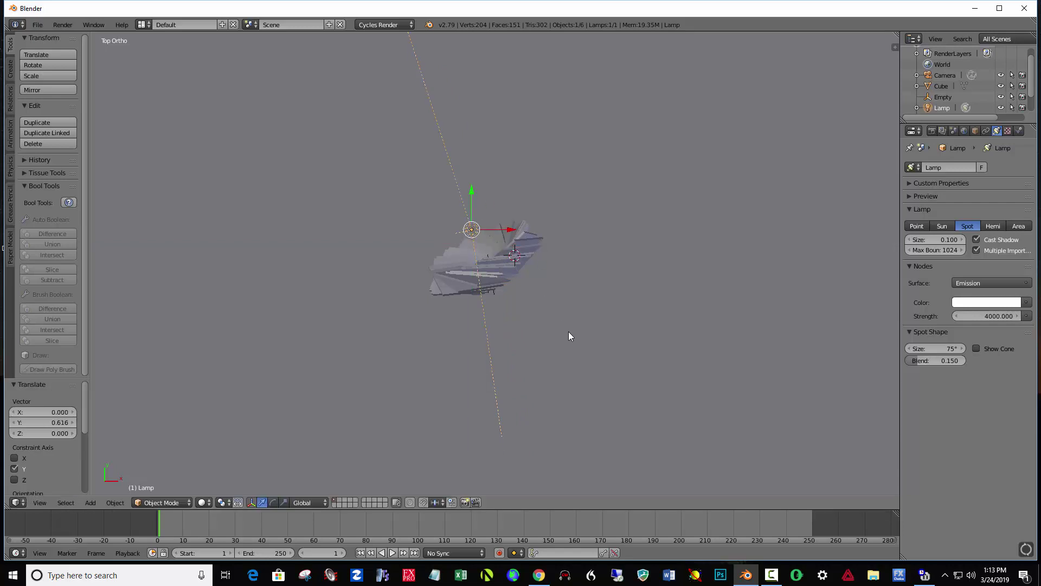
- Preview the repositioned spot lamp in Rendered shading, examining the light pool and shadows from above and from the side
click(209, 502)
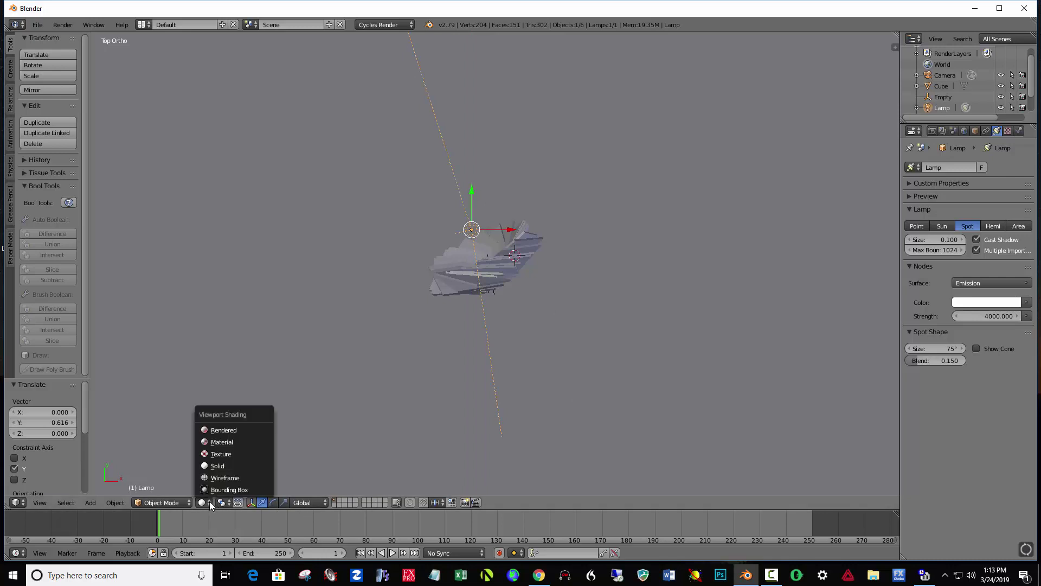
click(216, 465)
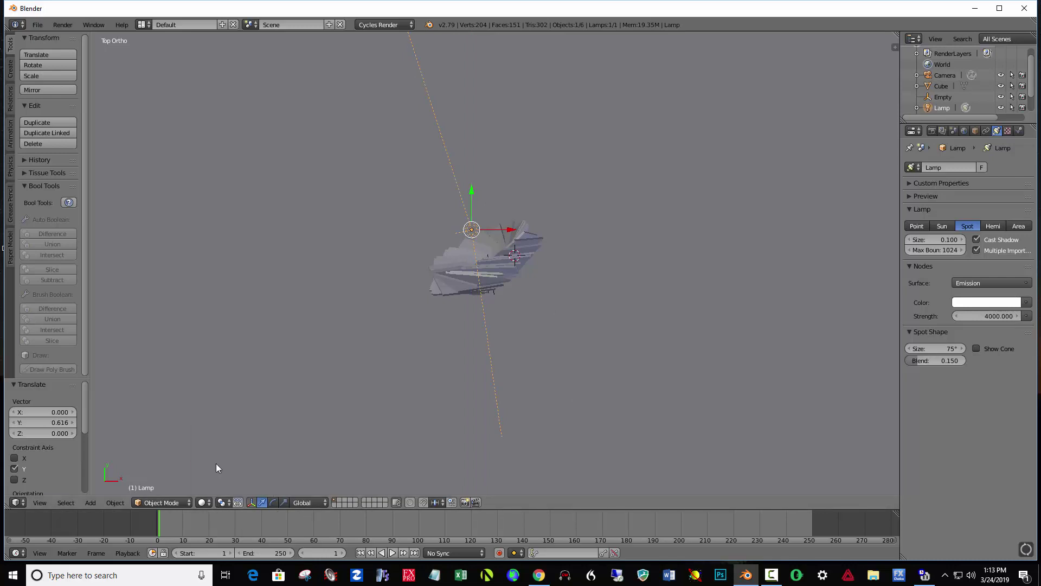
click(211, 502)
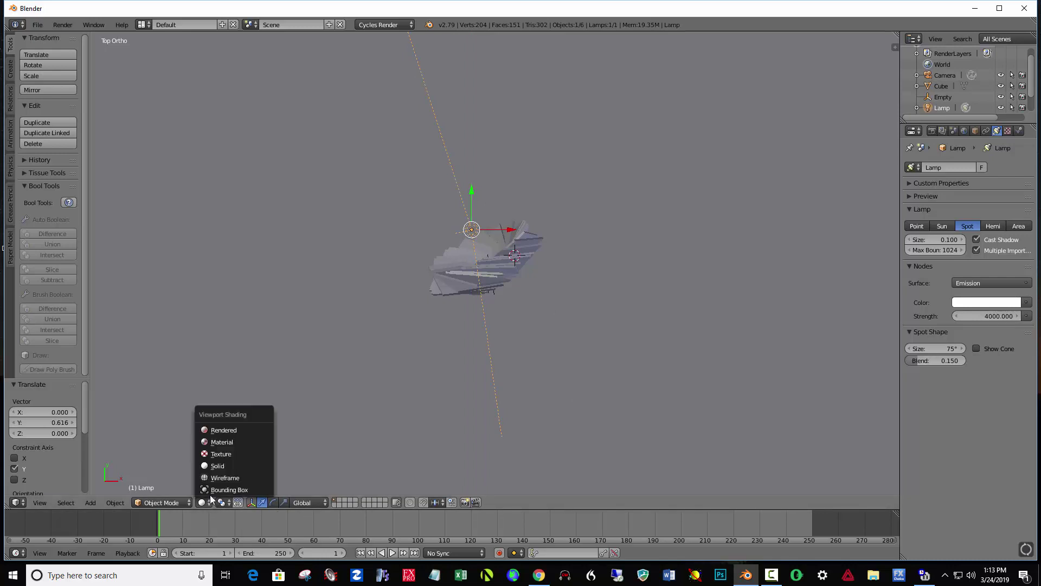
click(227, 432)
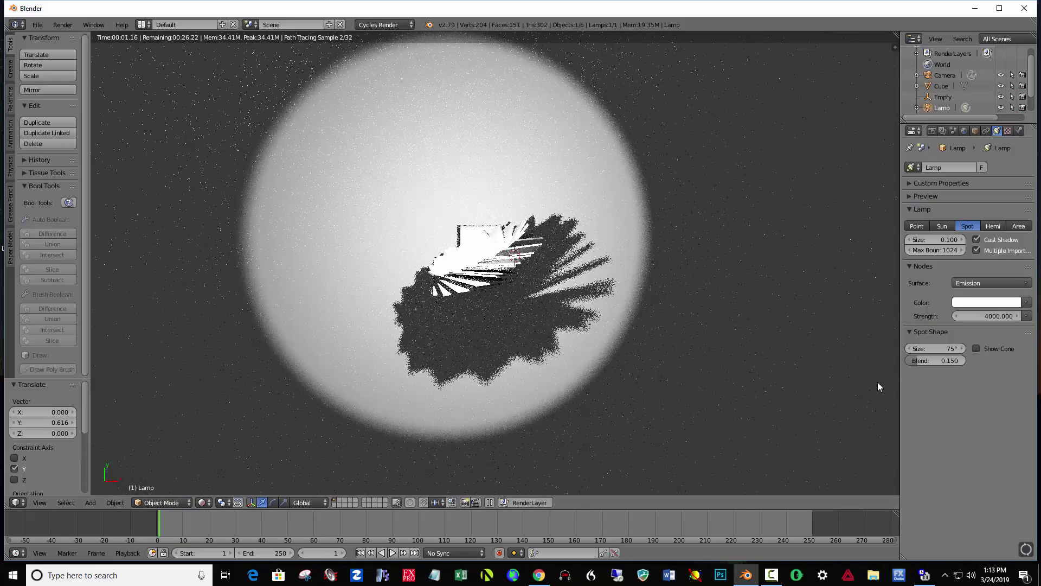
middle_drag(613, 412, 772, 317)
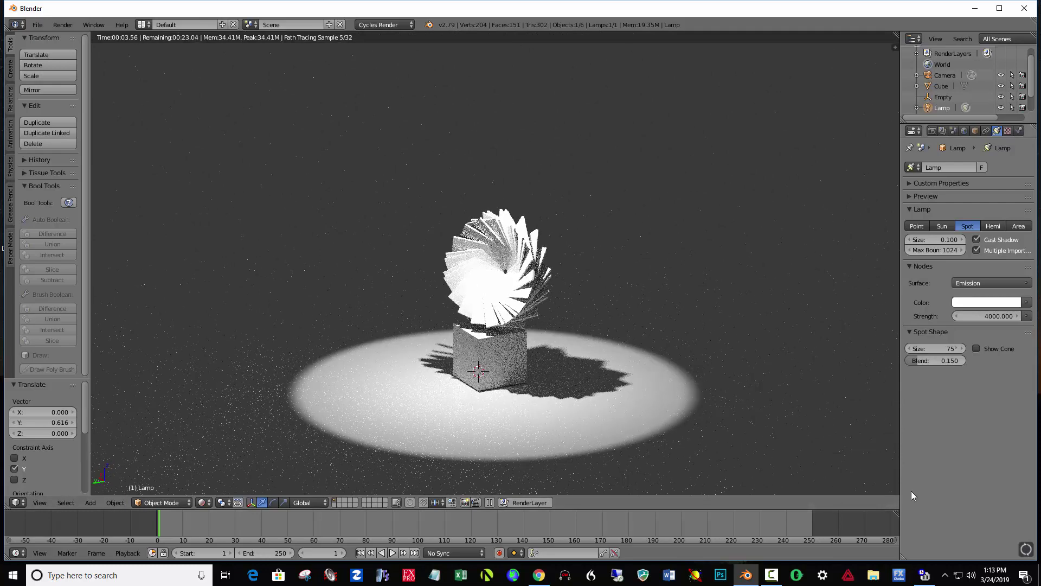
- Look through the camera in Rendered shading and set the spot lamp's emission strength to 2500
click(205, 503)
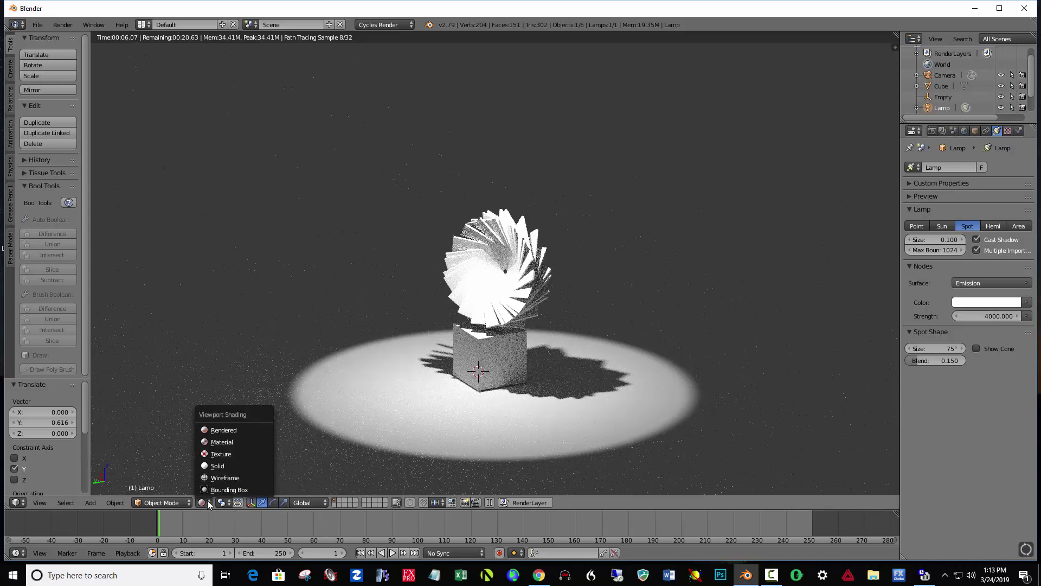
click(222, 467)
key(KP_0)
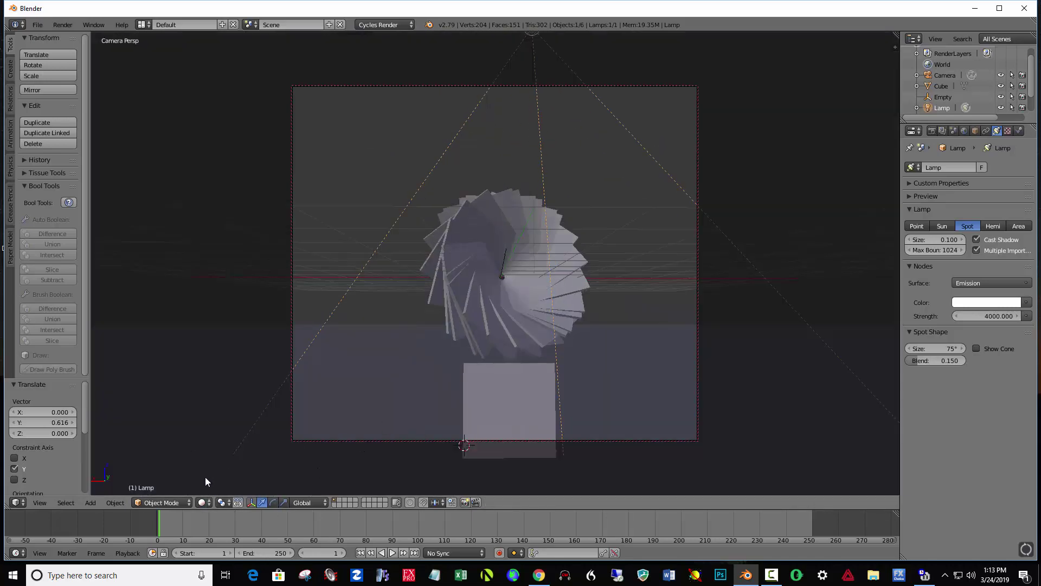
click(203, 502)
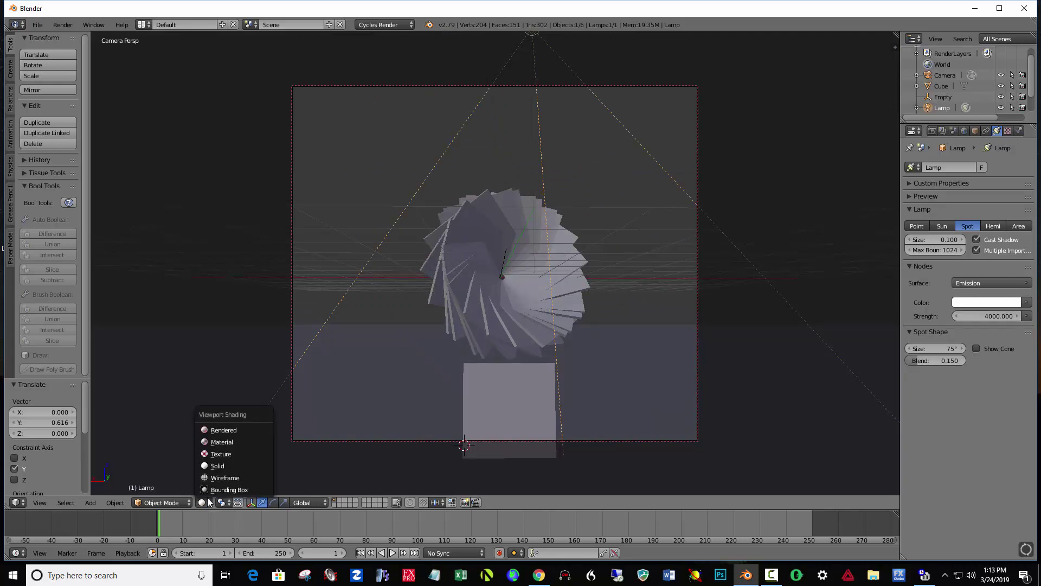
click(227, 431)
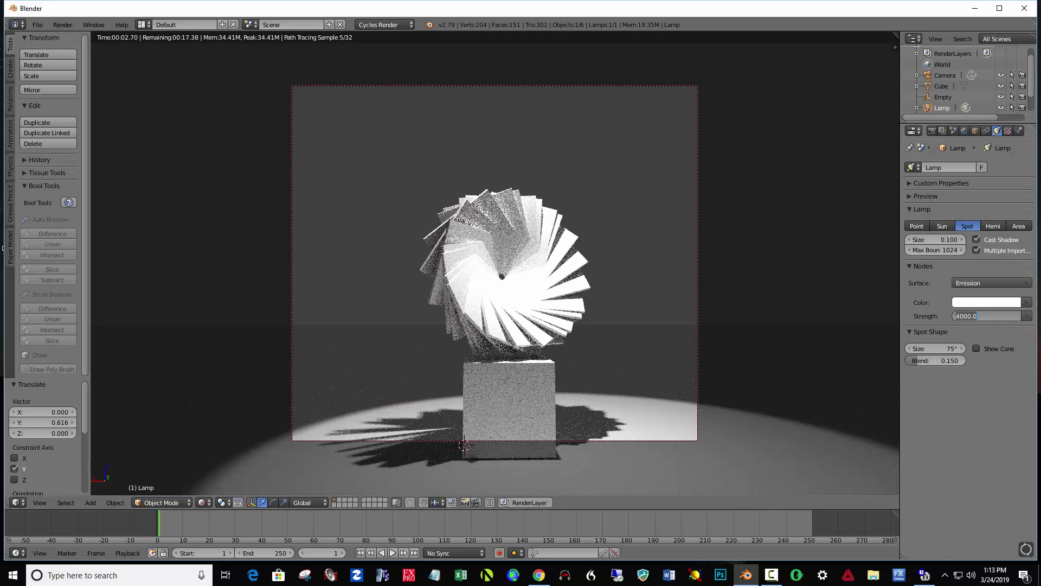
text(25)
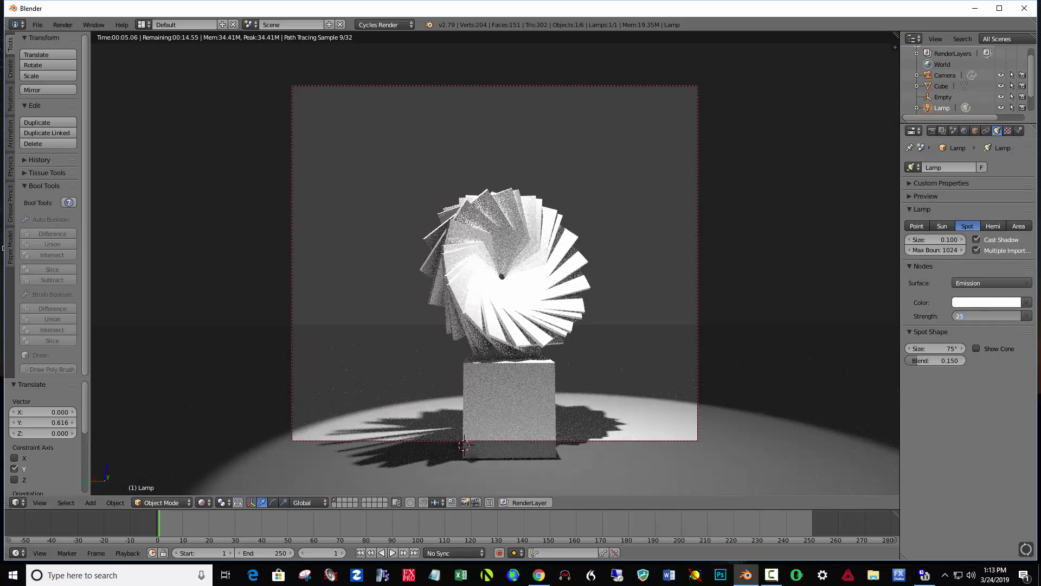
text(00)
key(Return)
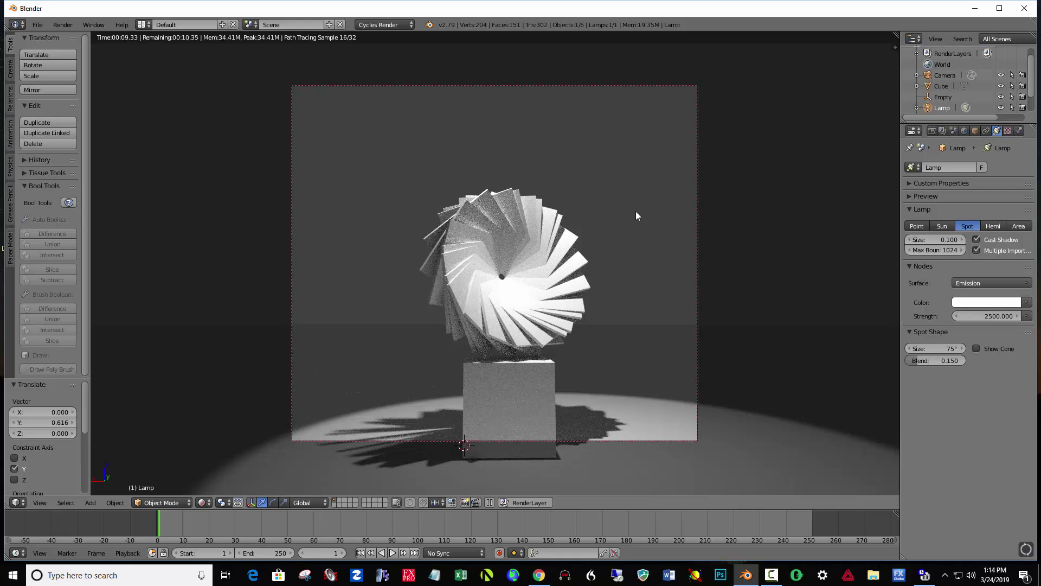
- Darken the world background color slightly and tint it a dark purple
click(965, 131)
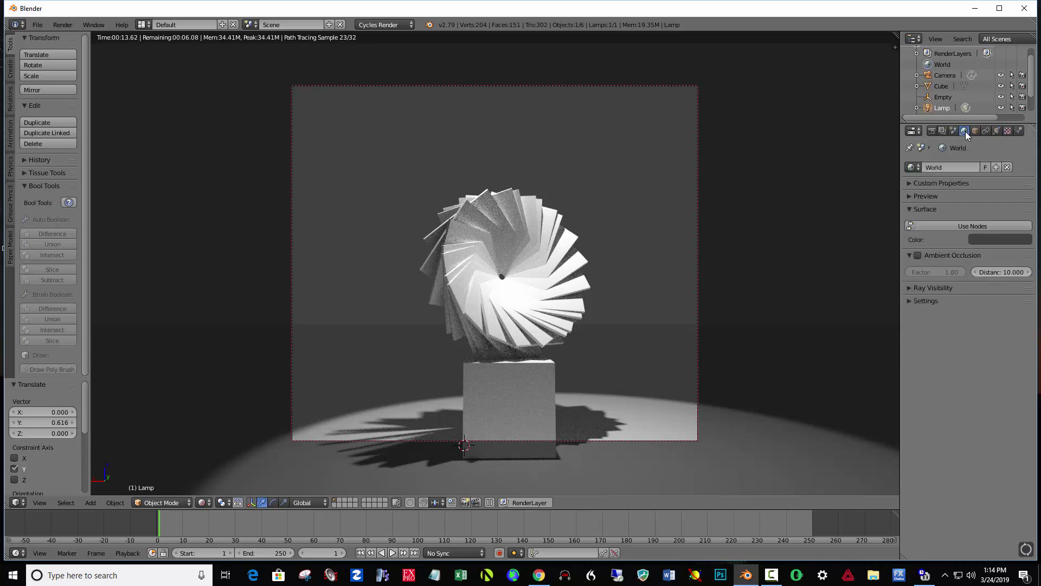
click(988, 239)
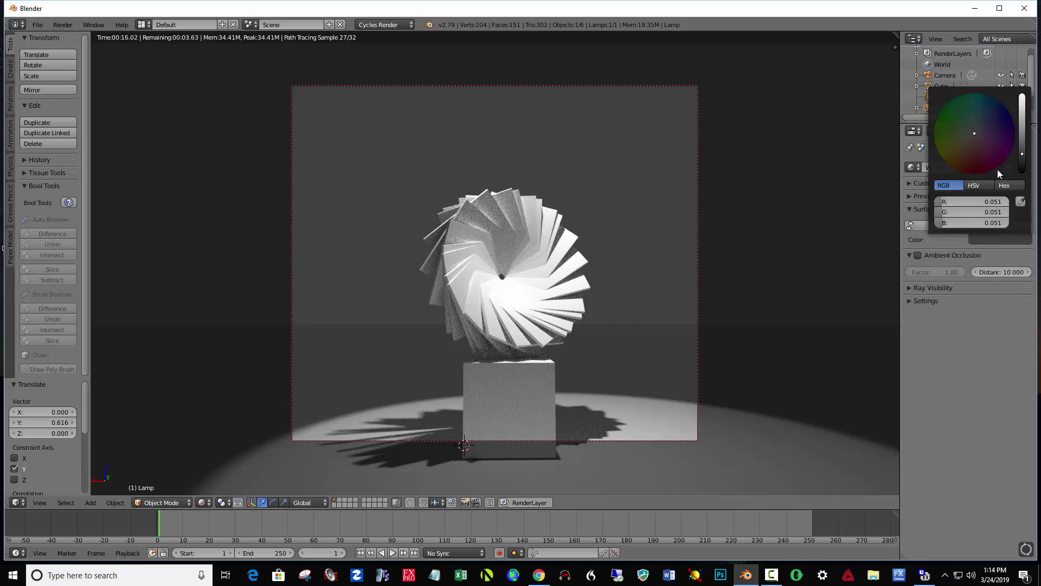
click(1023, 156)
drag(1023, 156, 1023, 157)
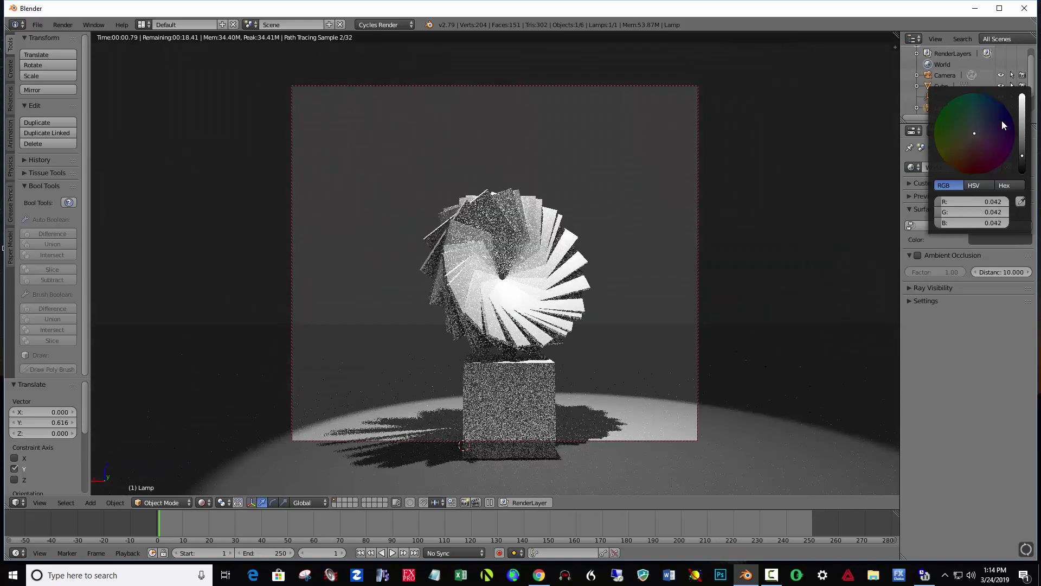
click(1002, 120)
mouse_move(1003, 122)
mouse_down()
mouse_move(979, 140)
mouse_move(1022, 160)
mouse_up()
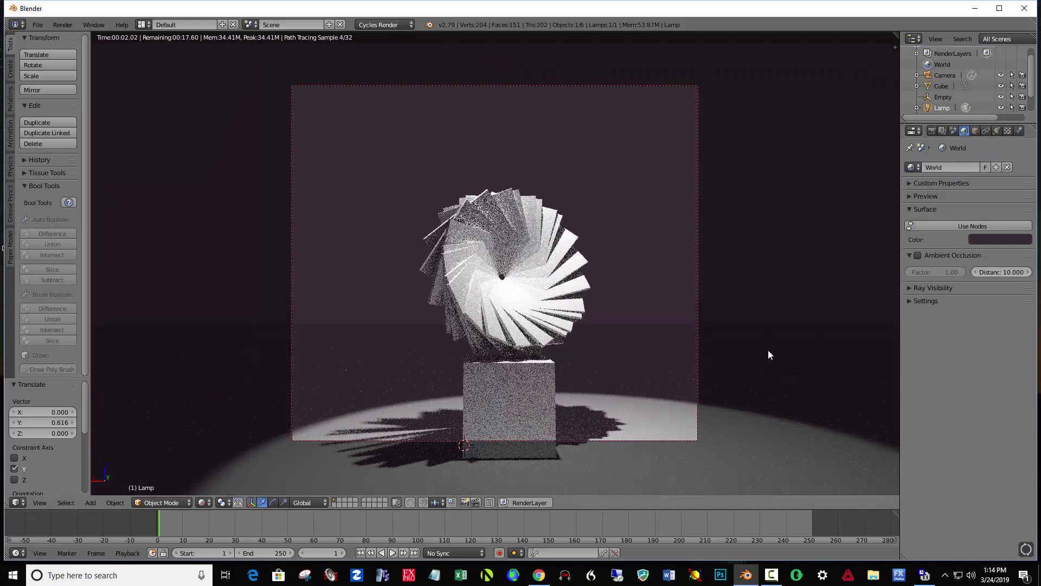
- Reframe the camera lower so the whole pedestal and its shadow fit in the frame, and render the image
scroll(607, 357, down, 1)
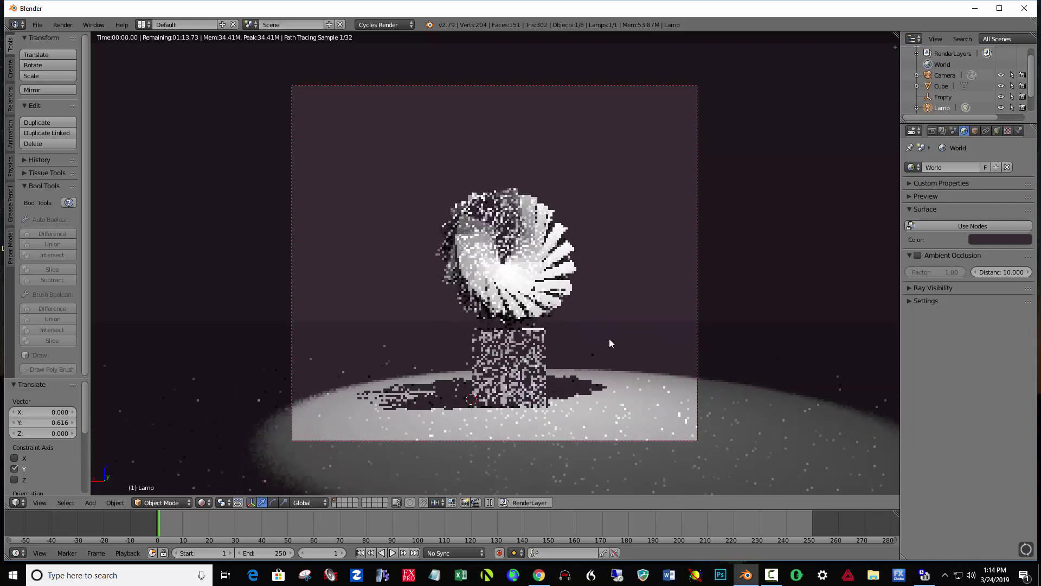
scroll(610, 339, up, 1)
shift+middle_drag(636, 344, 636, 324)
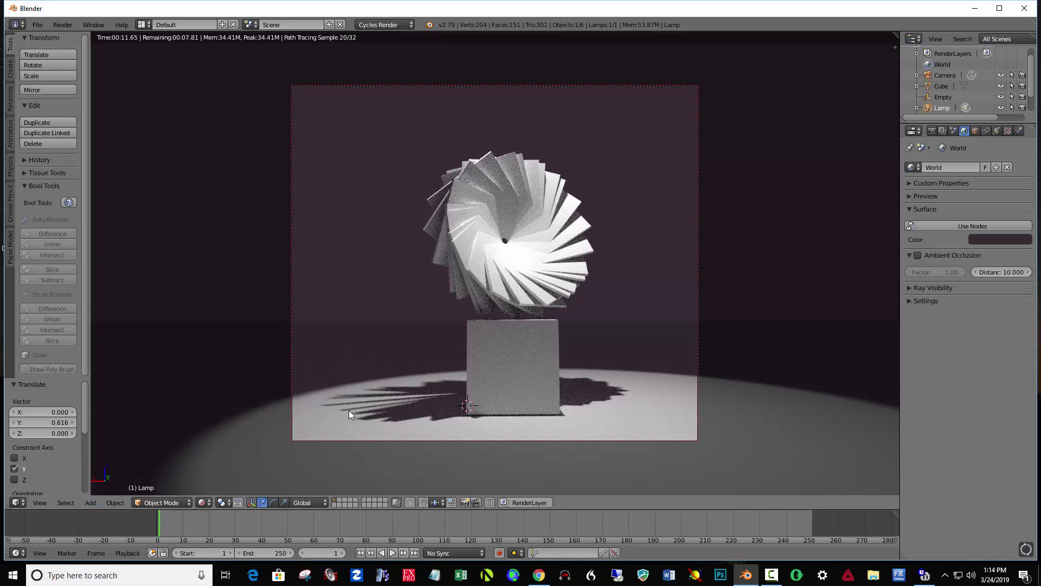
key(F12)
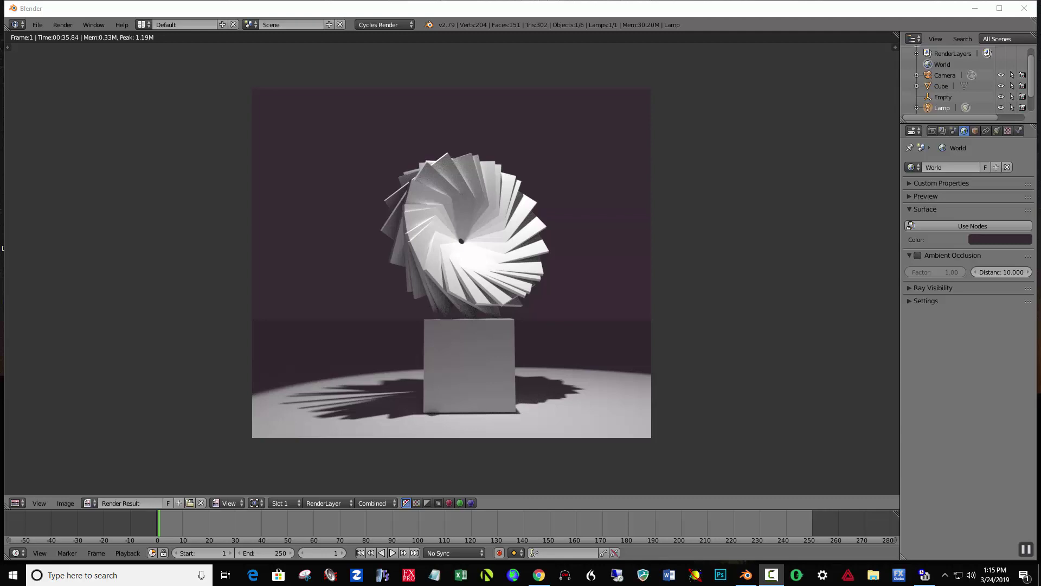
key(Escape)
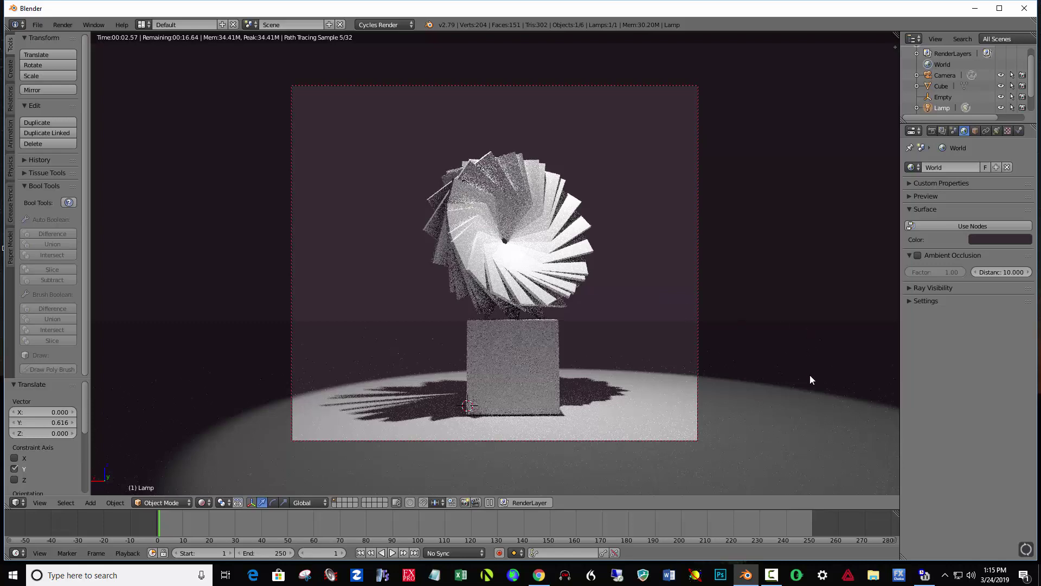
- Leave the camera view, return to Solid shading, and rotate the sculpture's Plane object about 10.3°
key(KP_0)
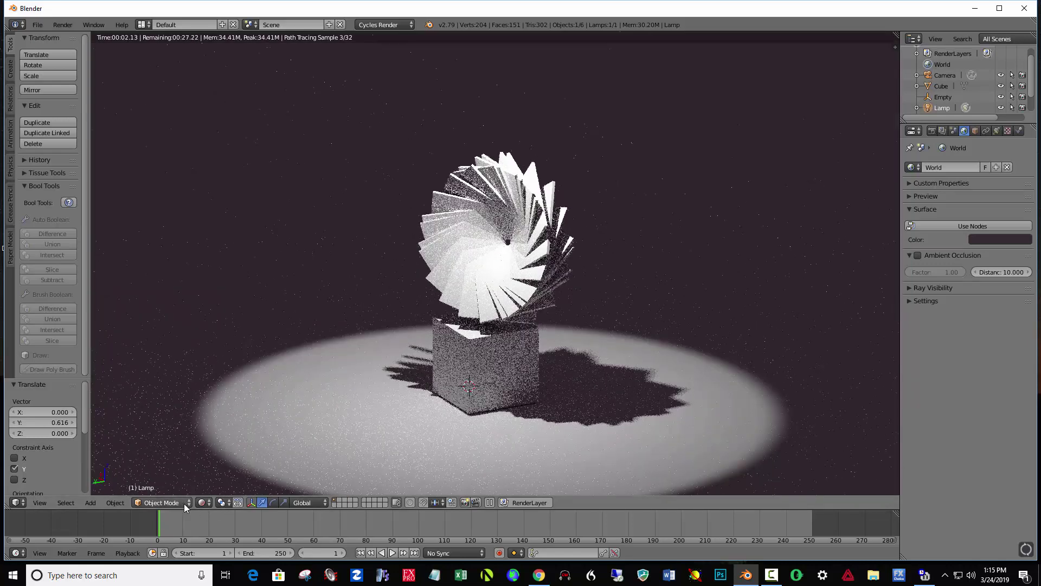
click(204, 502)
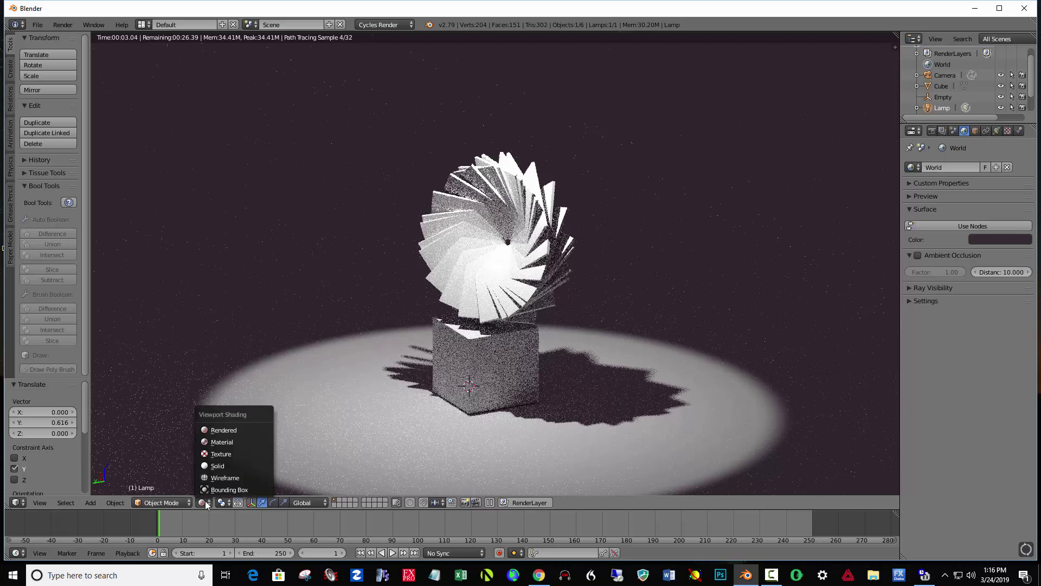
click(221, 467)
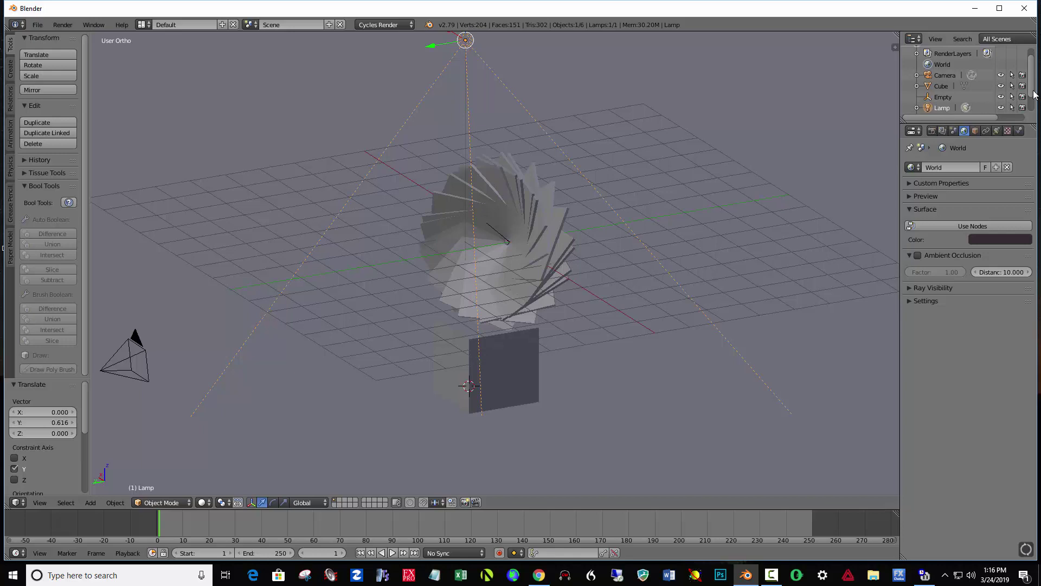
scroll(1034, 104, down, 2)
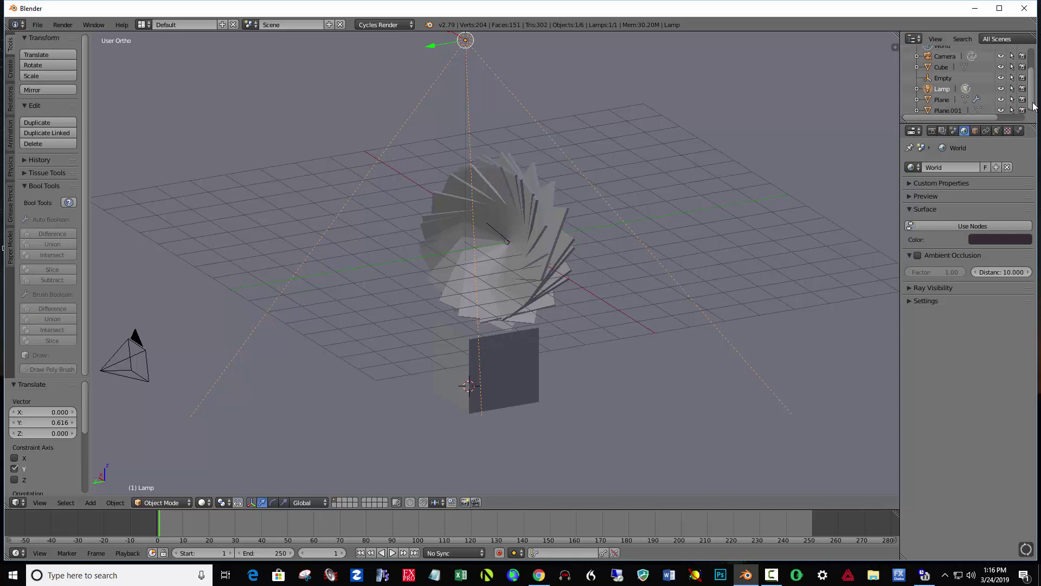
click(942, 99)
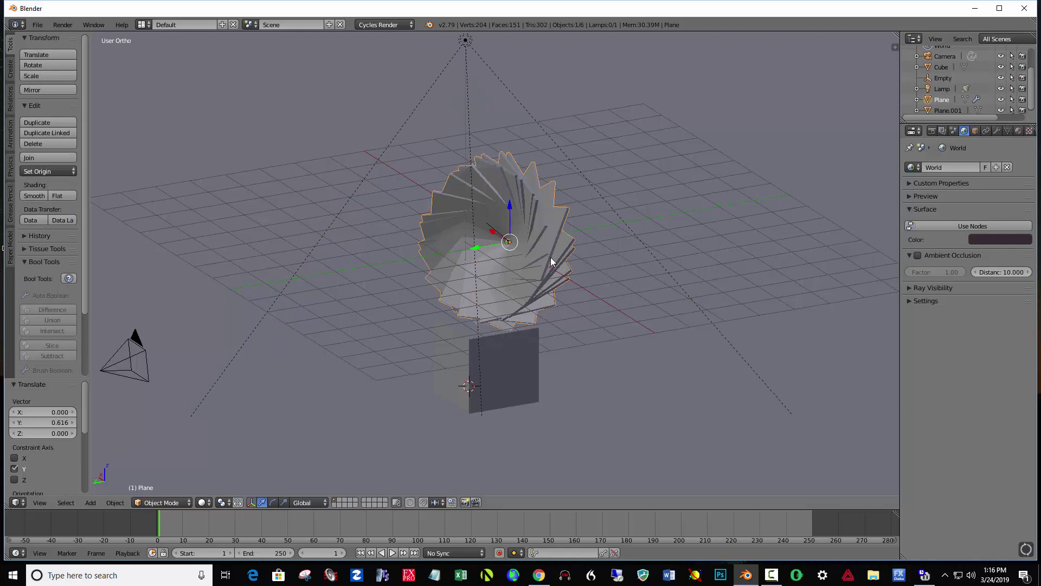
key(r)
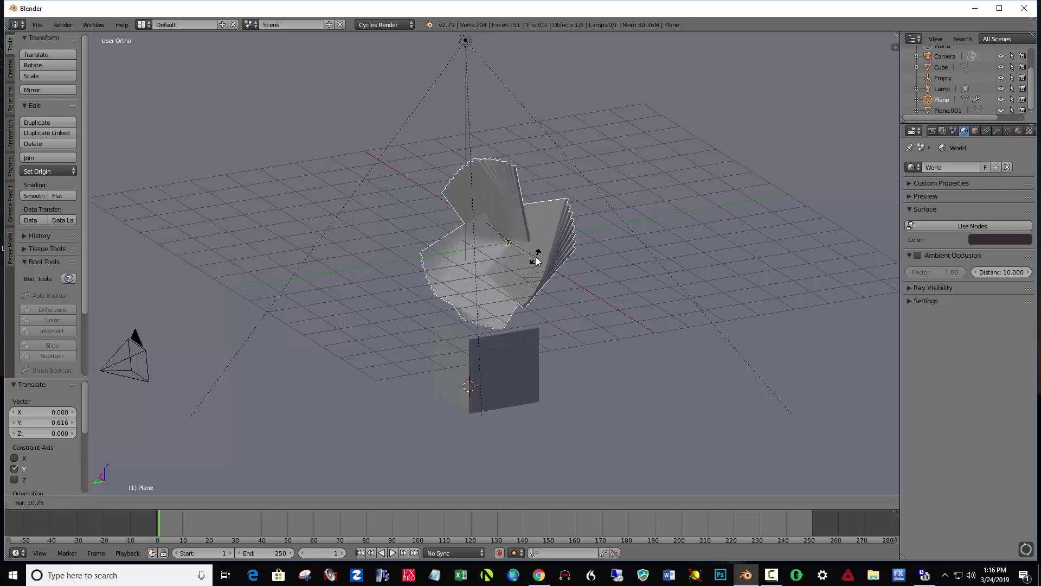
click(536, 256)
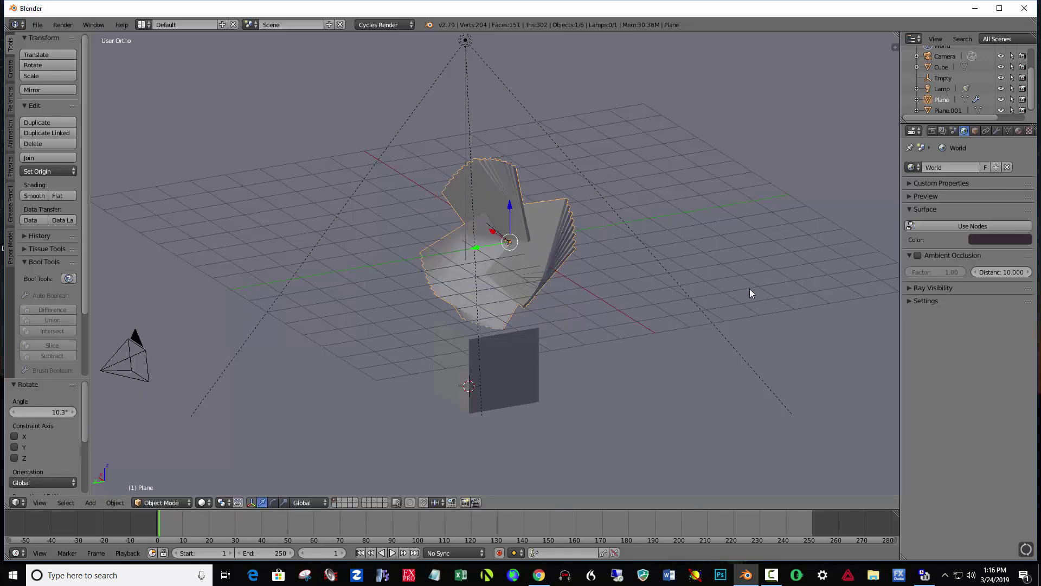
- Rotate the Plane again from two other viewing angles, by about 9.28° and about 3.27°, to reshape the fan
middle_drag(663, 349, 536, 339)
key(r)
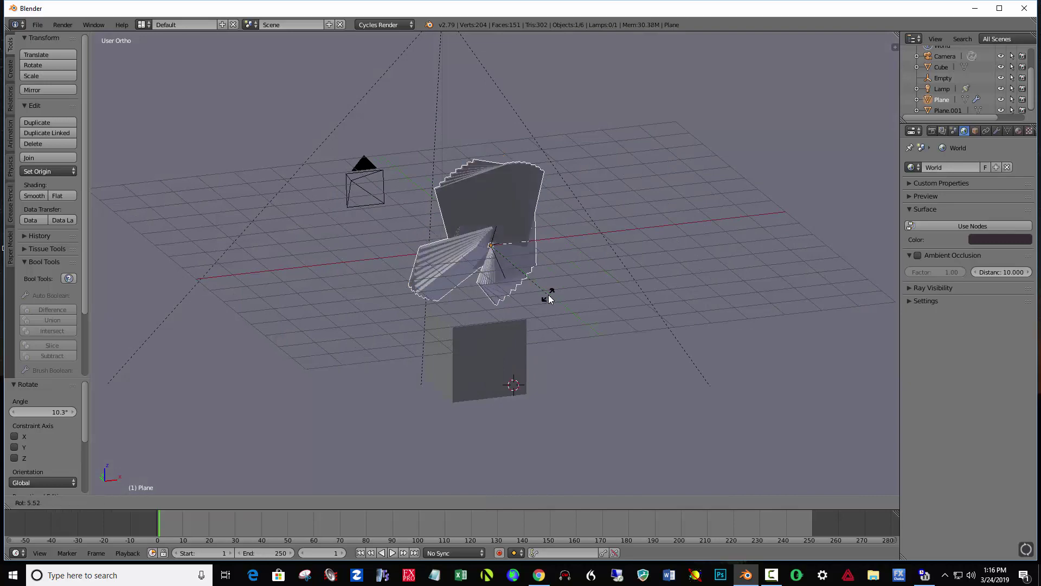
click(544, 298)
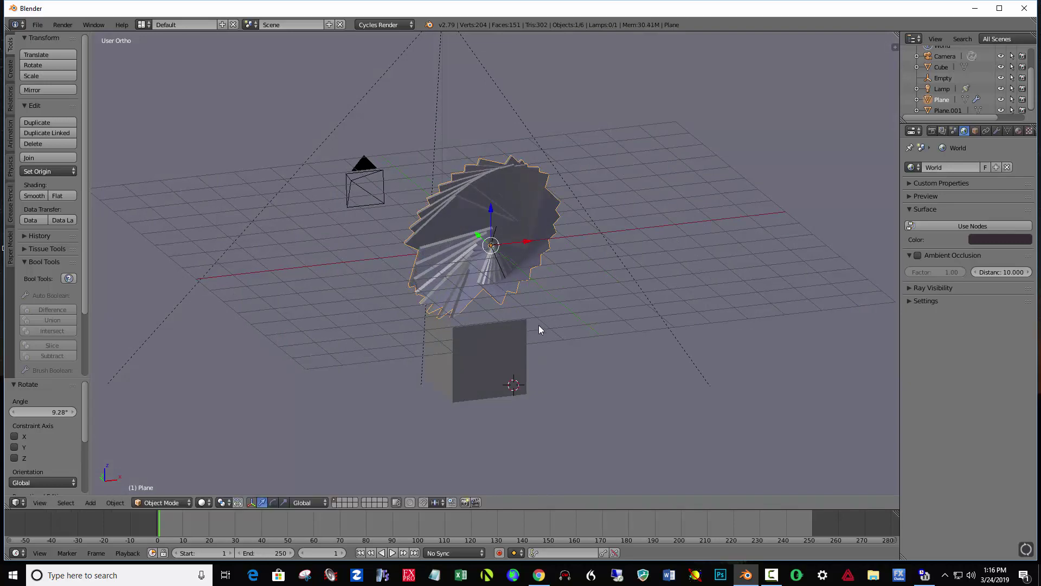
middle_drag(538, 325, 604, 345)
key(r)
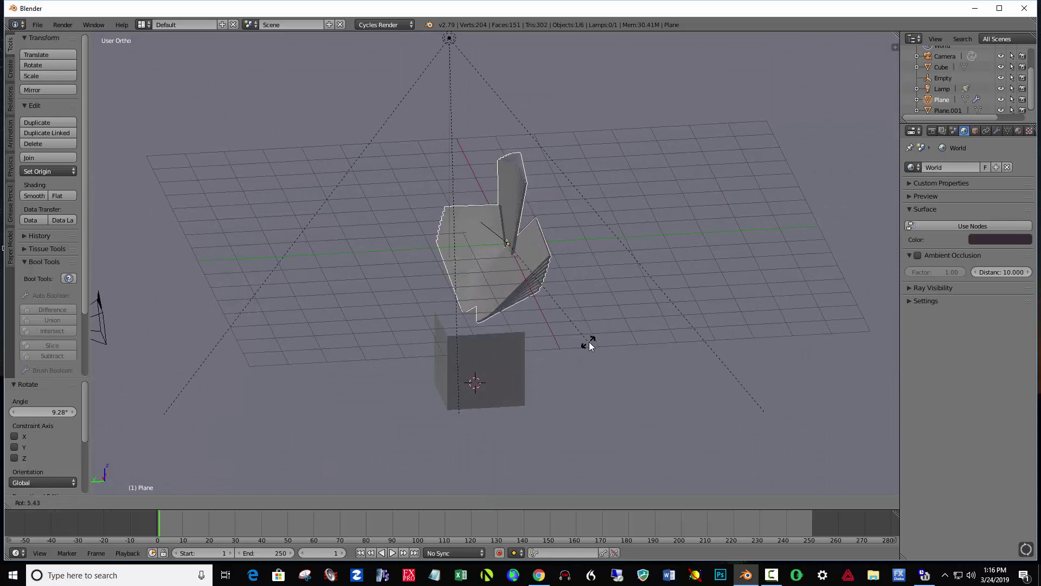
click(594, 343)
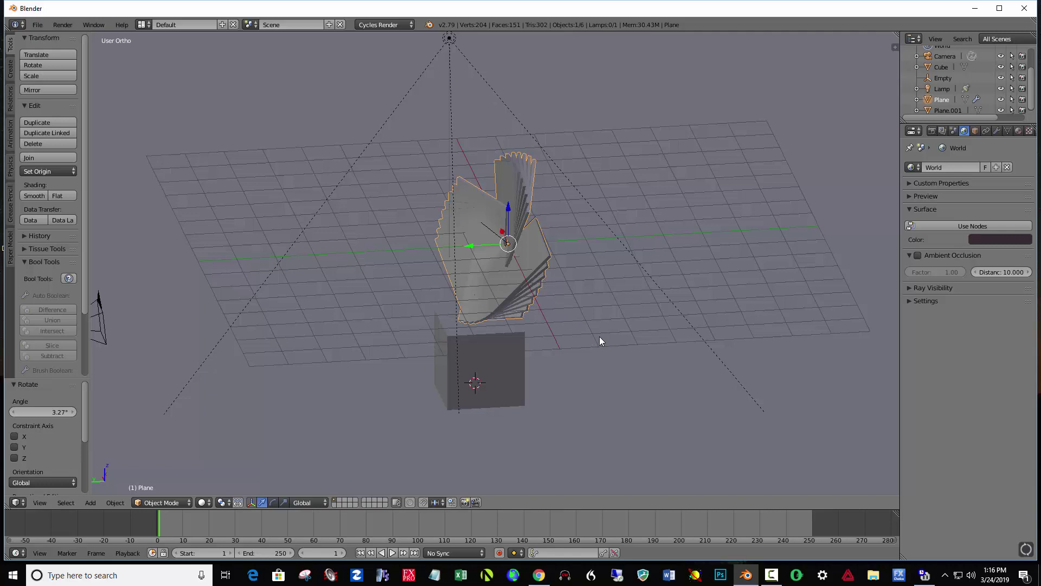
- Rotate the Plane about -19.2° around the global Z axis and view the reshaped sculpture from the camera's side
key(r)
key(z)
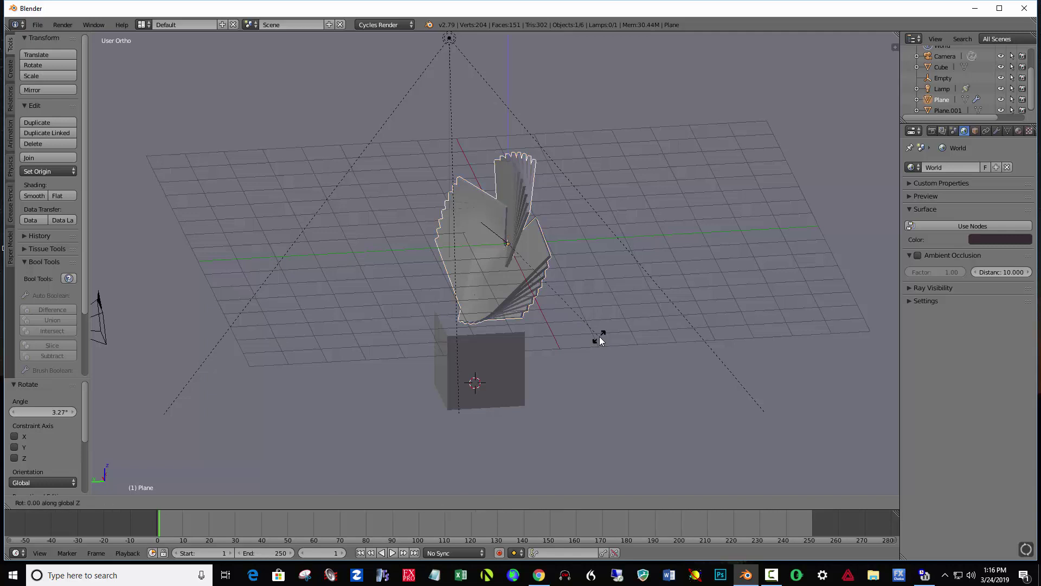
click(556, 344)
middle_drag(548, 392, 663, 381)
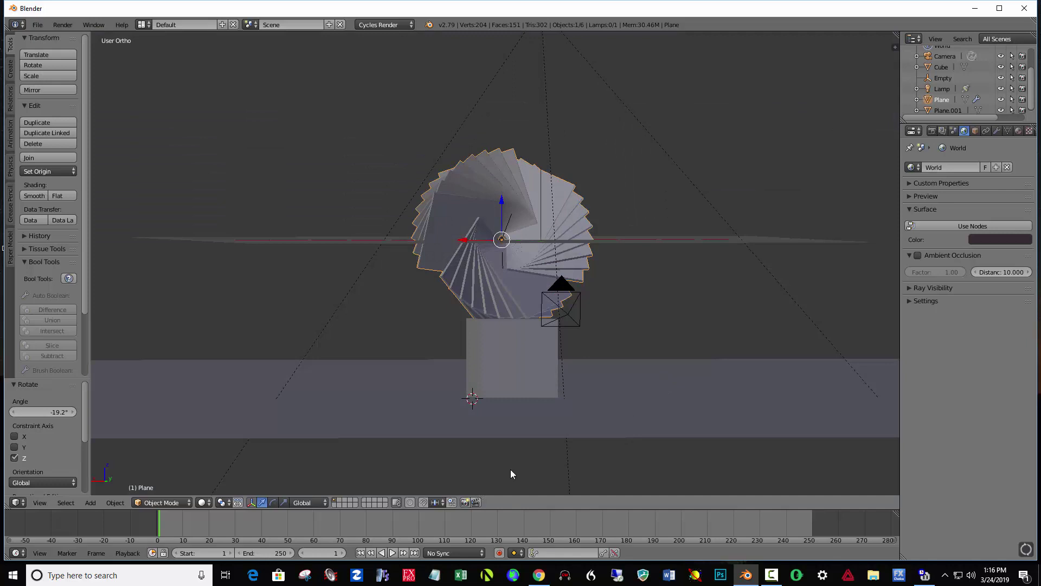
- Render the reshaped sculpture, inspect the image, and return to the 3D view
key(F12)
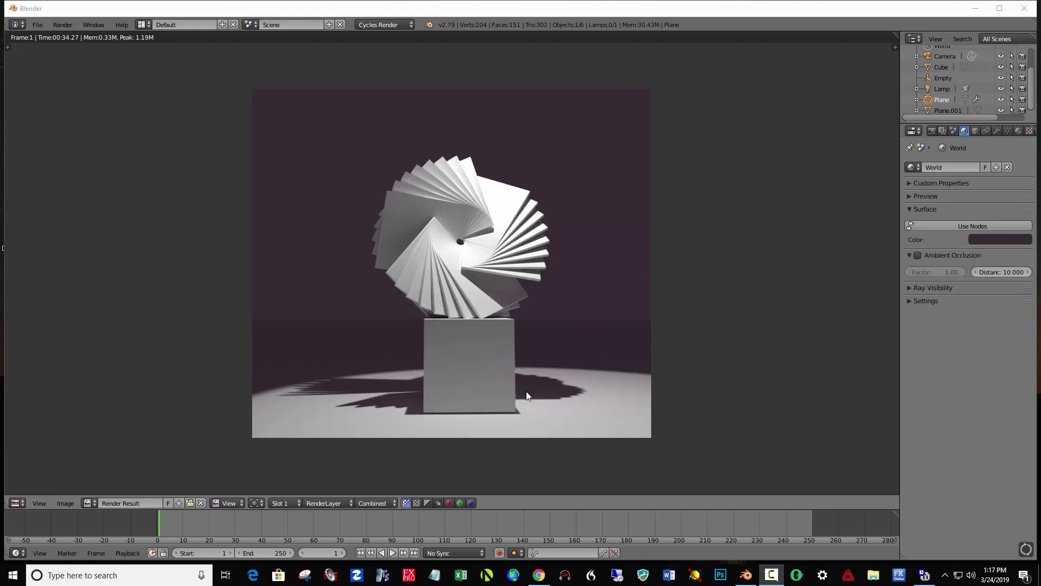
click(197, 317)
key(Escape)
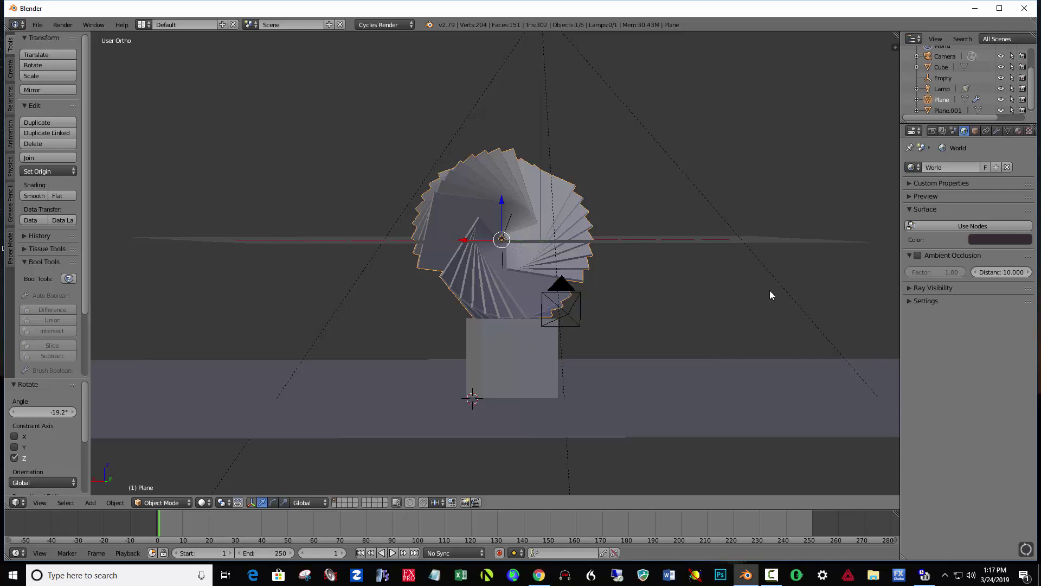
- Select the Empty that drives the array and rotate it about -0.704° from the current viewing angle
click(943, 79)
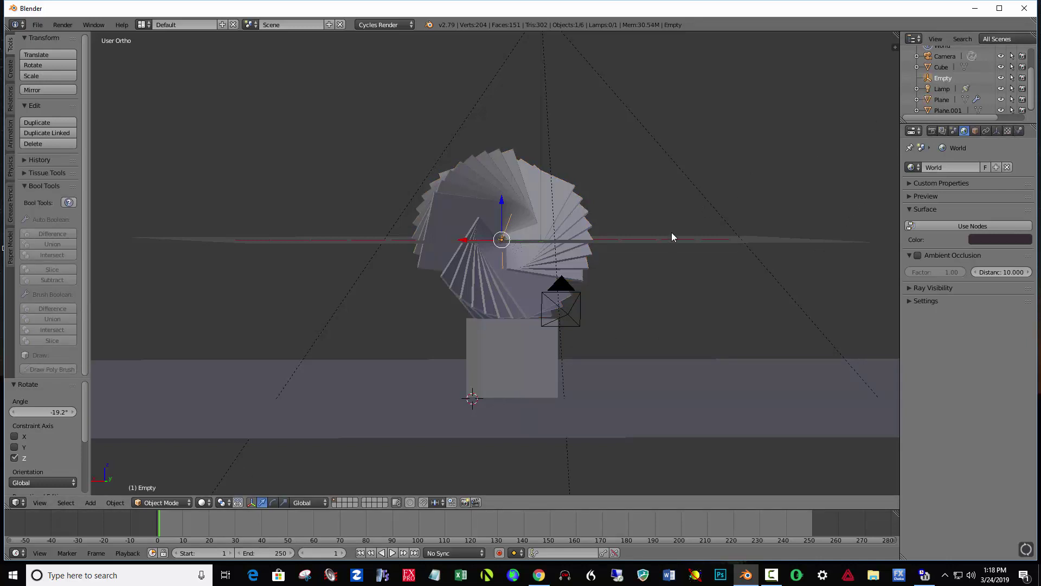
key(r)
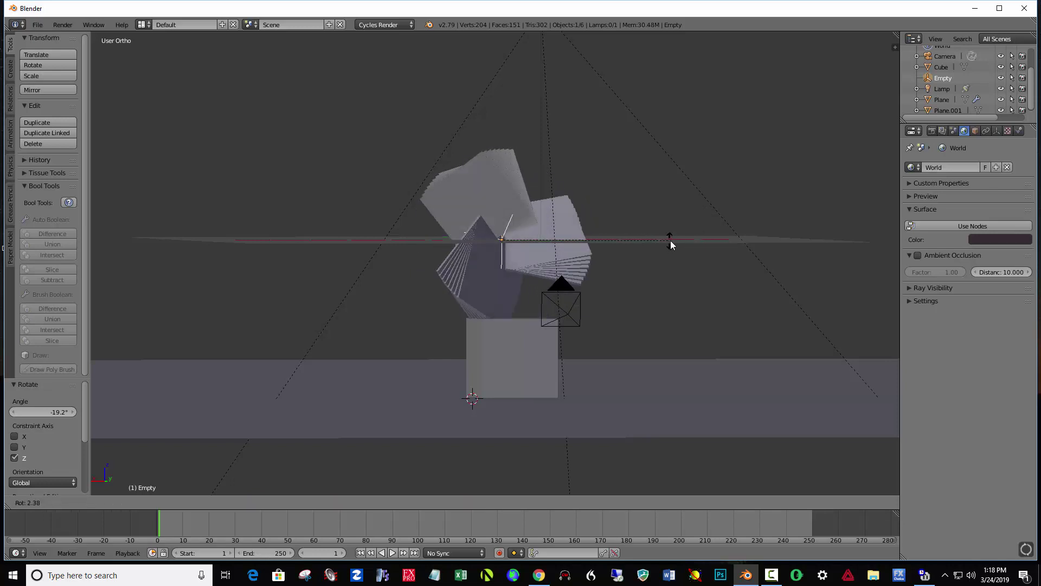
click(673, 234)
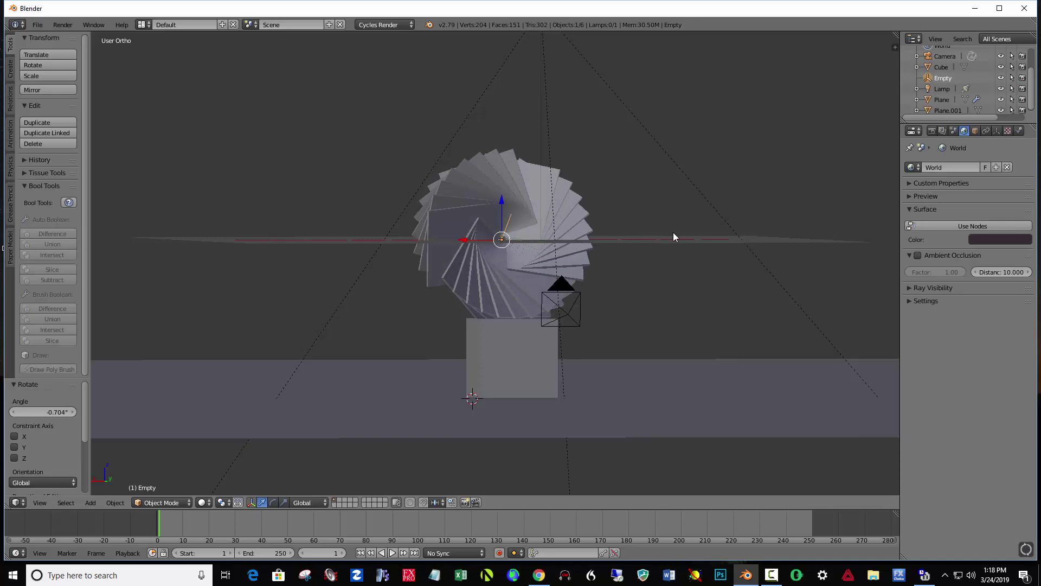
- Rotate the Empty about 28.4° as seen from the top and scale it by about 1.038
key(KP_7)
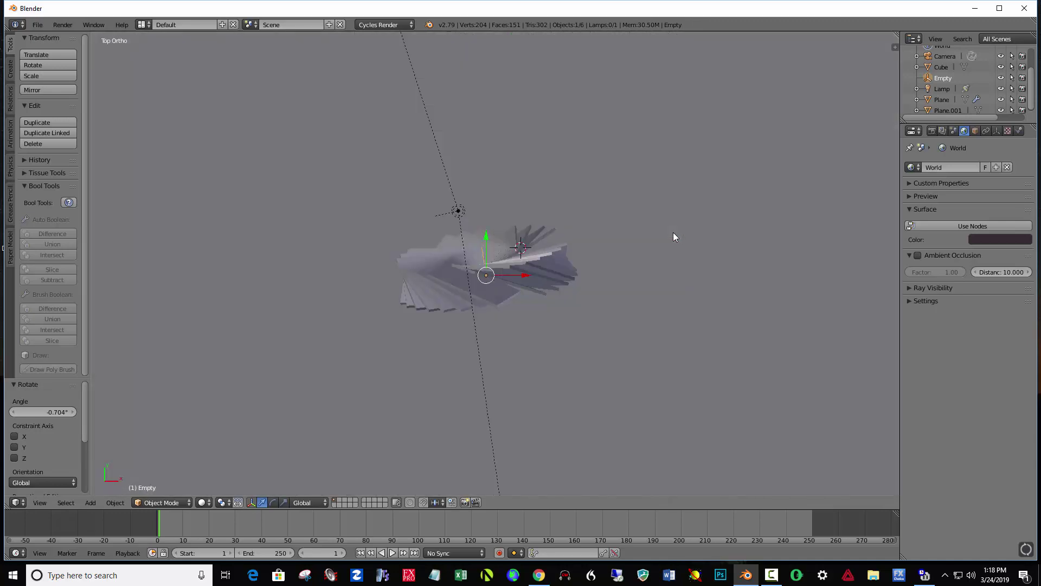
key(r)
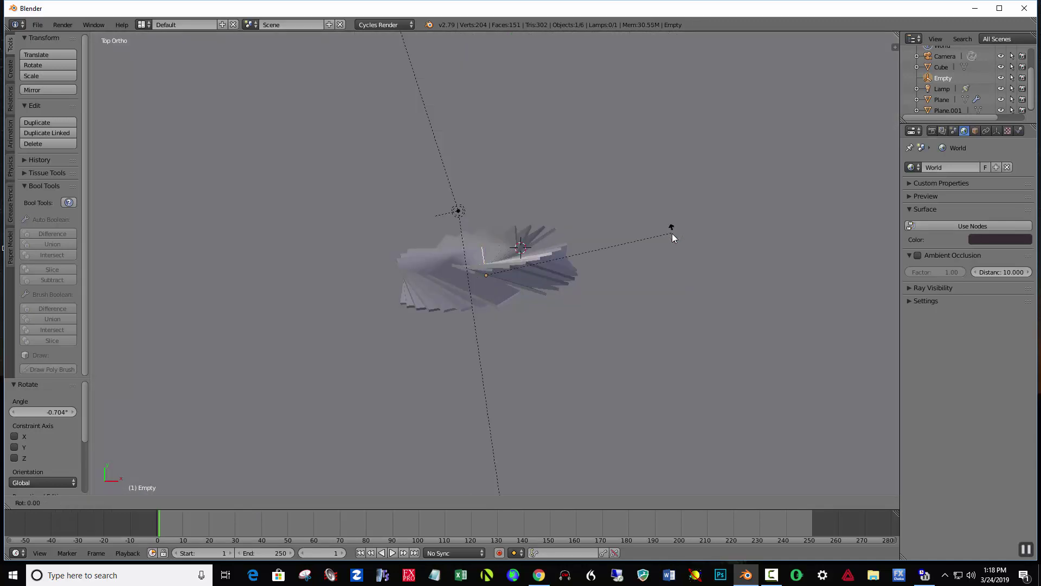
click(634, 320)
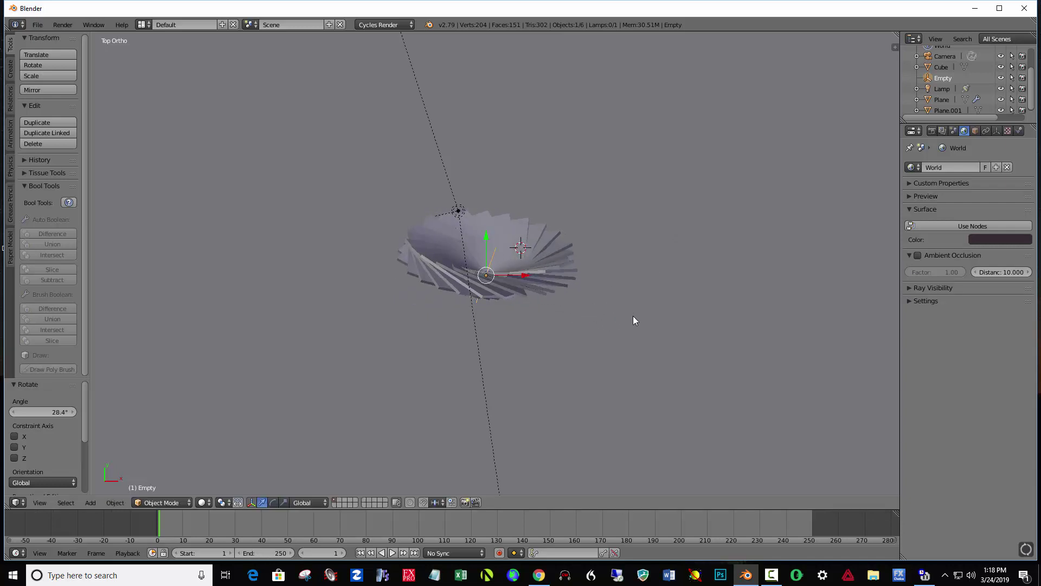
key(s)
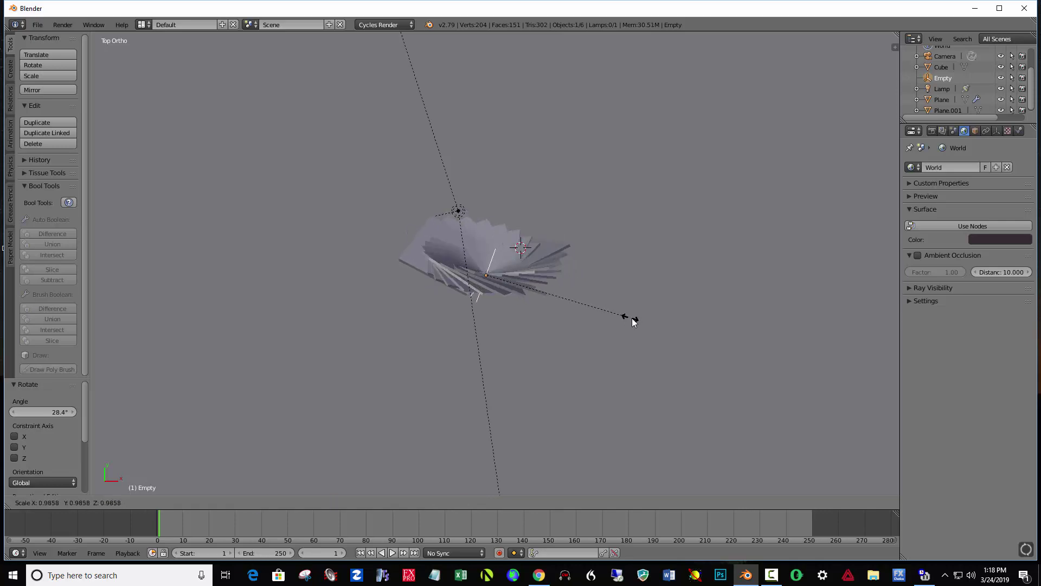
click(639, 320)
- Lower the pedestal cube about 0.278 along Z and raise the Empty about 0.347 along Z
middle_drag(644, 418, 648, 303)
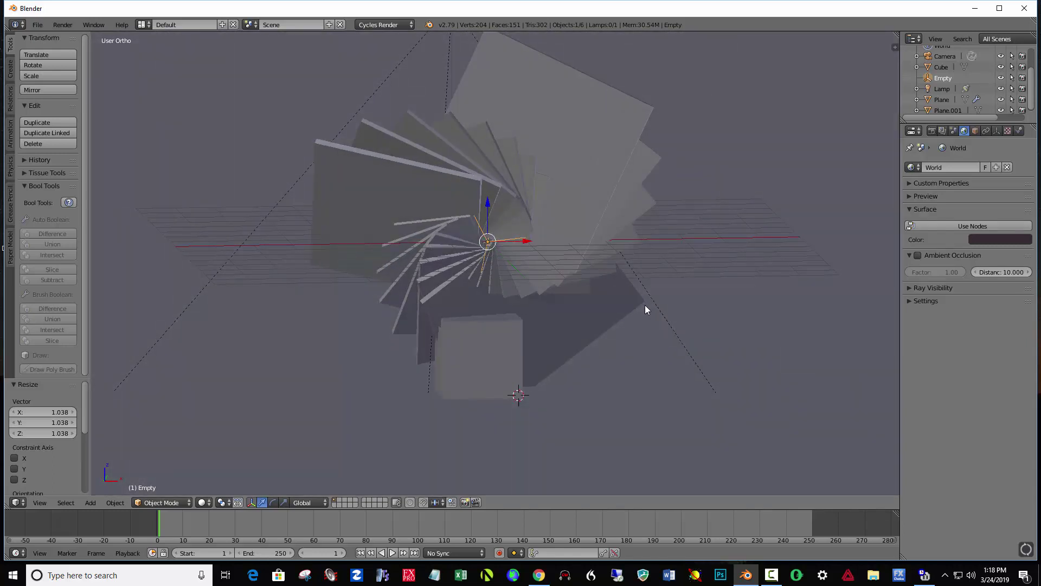
right_click(499, 346)
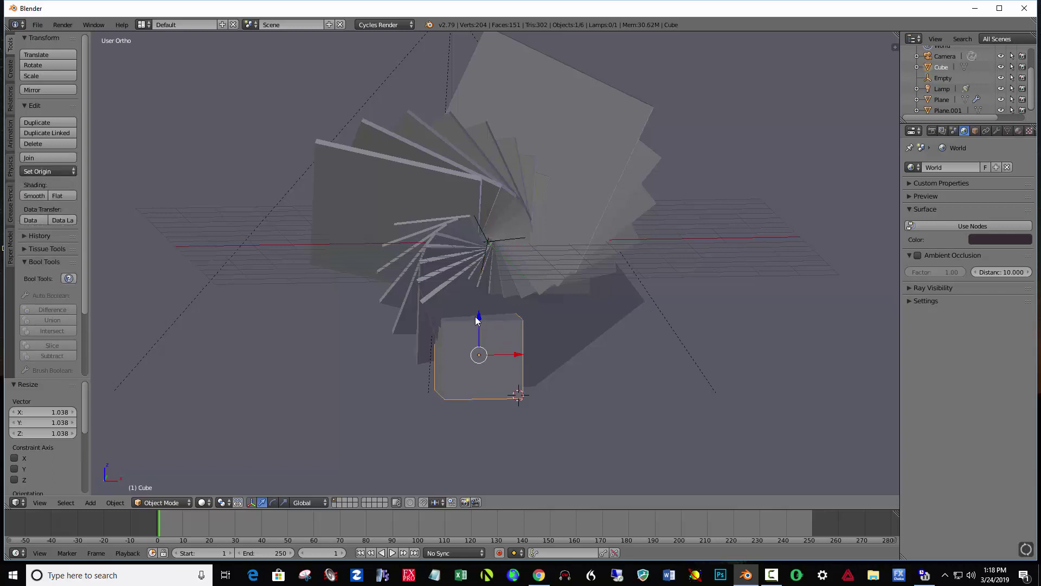
mouse_move(477, 319)
mouse_down()
mouse_move(476, 391)
mouse_move(477, 334)
mouse_up()
right_click(483, 253)
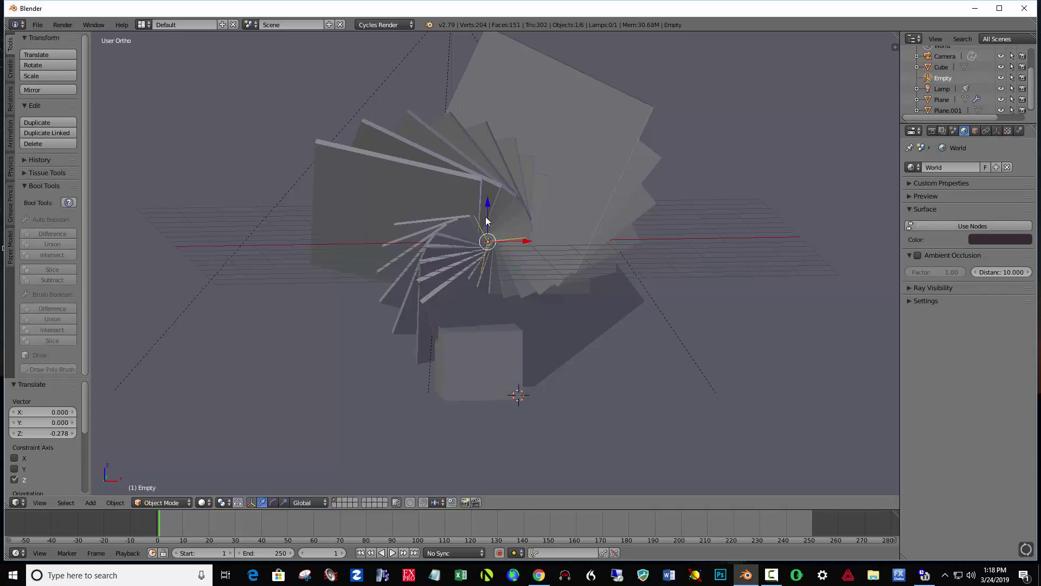
drag(487, 208, 488, 190)
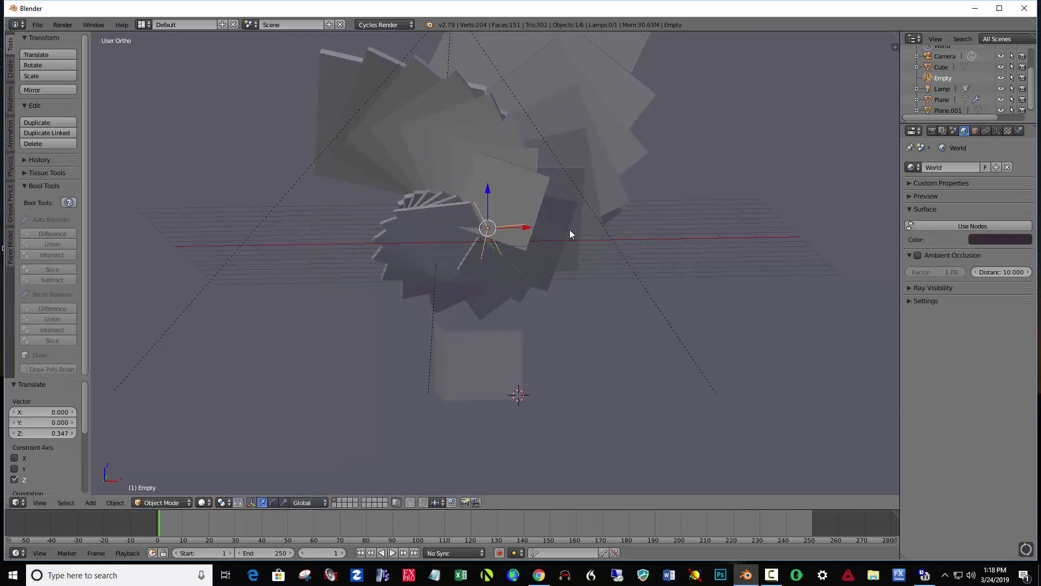
- Preview the reshaped sculpture in Rendered shading and reframe it through the camera from another side
scroll(573, 269, down, 2)
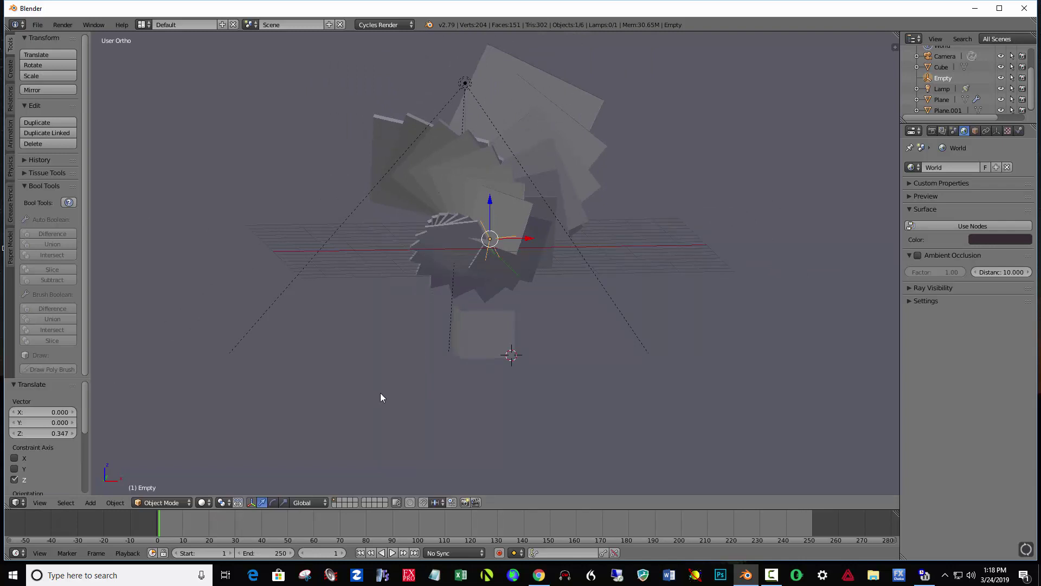
click(209, 502)
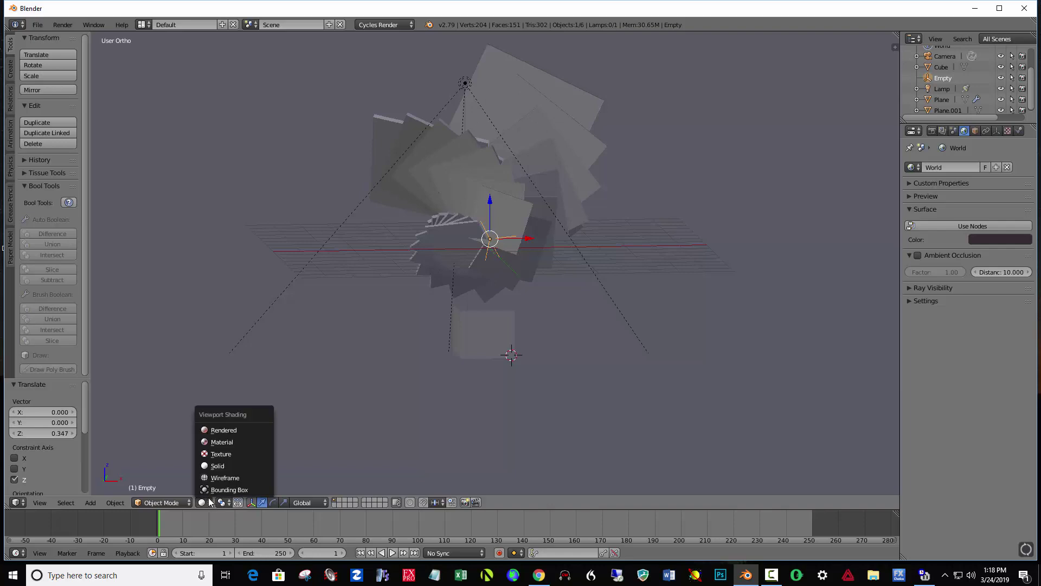
click(221, 434)
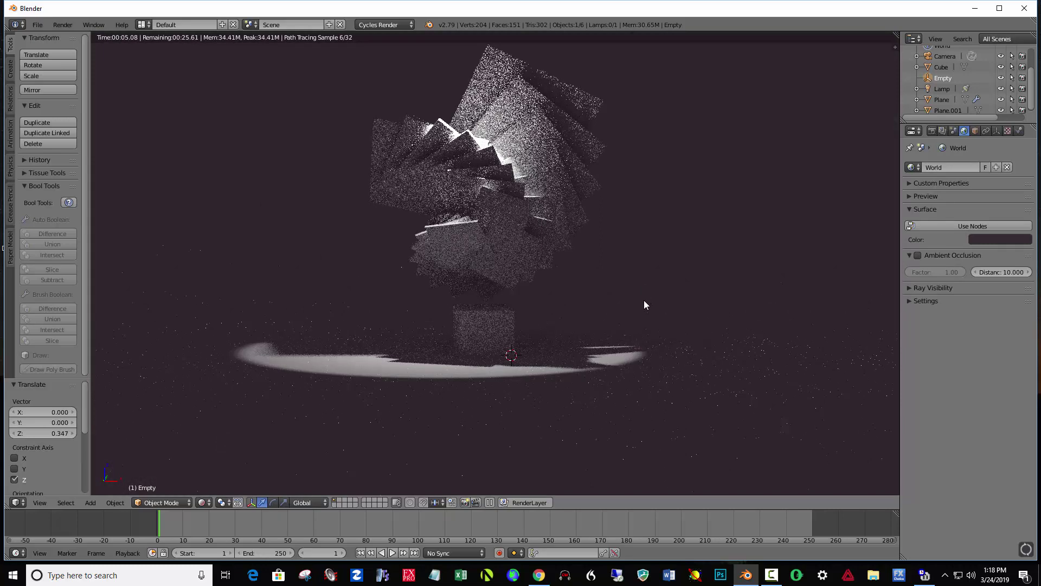
key(KP_0)
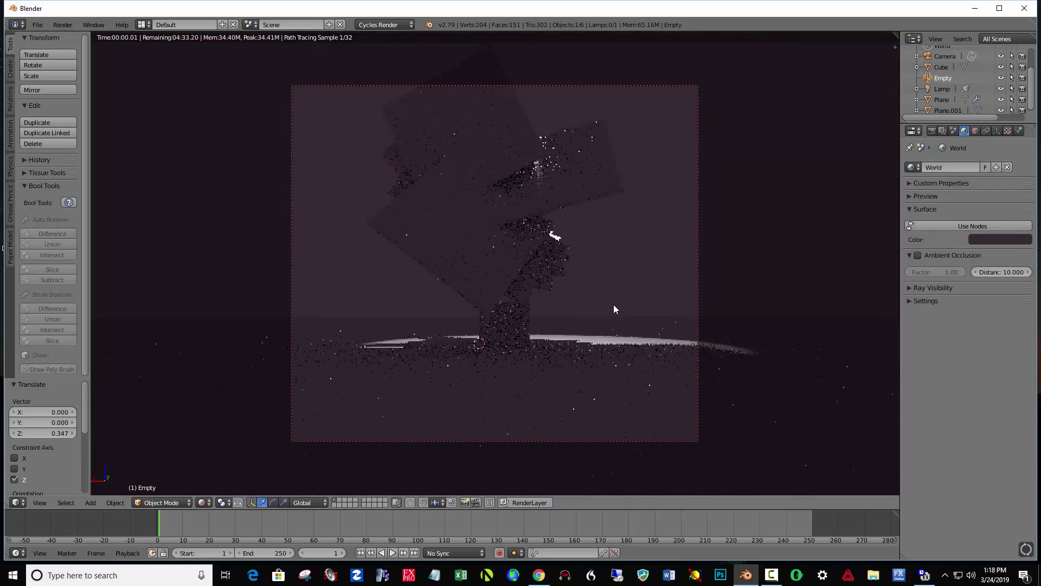
scroll(602, 325, up, 2)
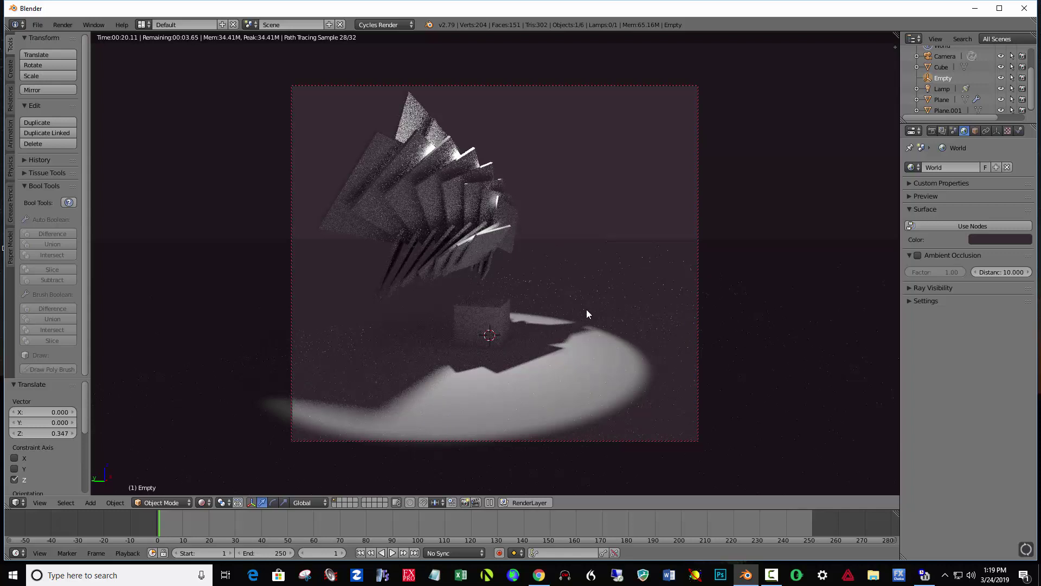
- Return to Solid shading and swing the camera around the sculpture to a different, lower viewpoint
click(205, 502)
click(237, 467)
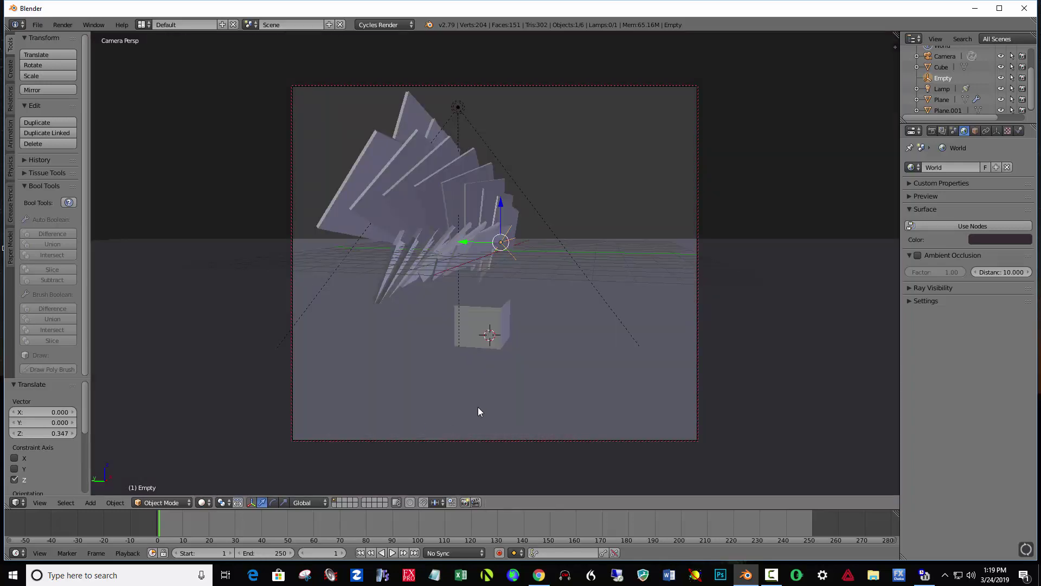
middle_drag(522, 378, 406, 432)
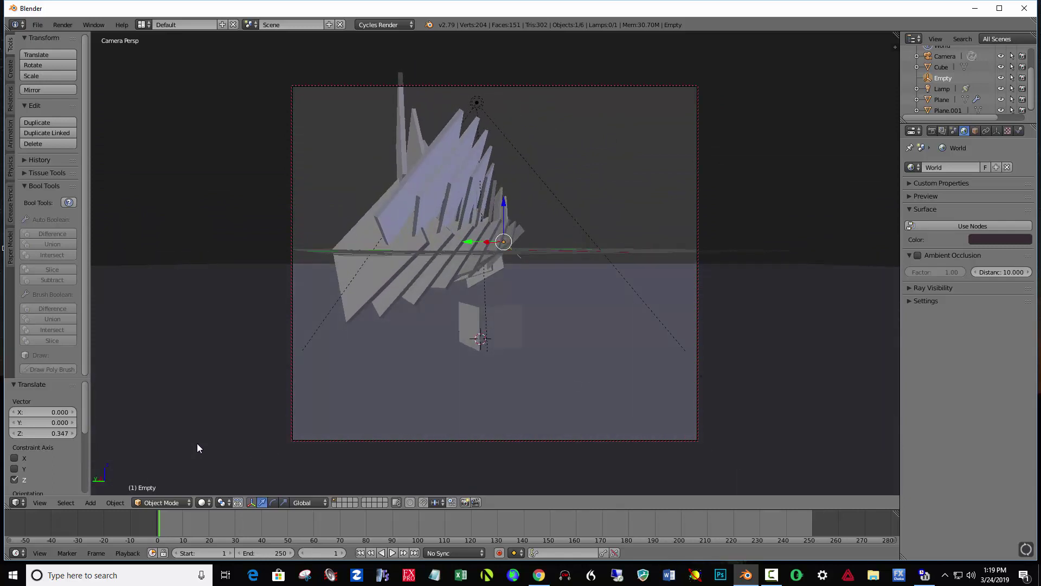